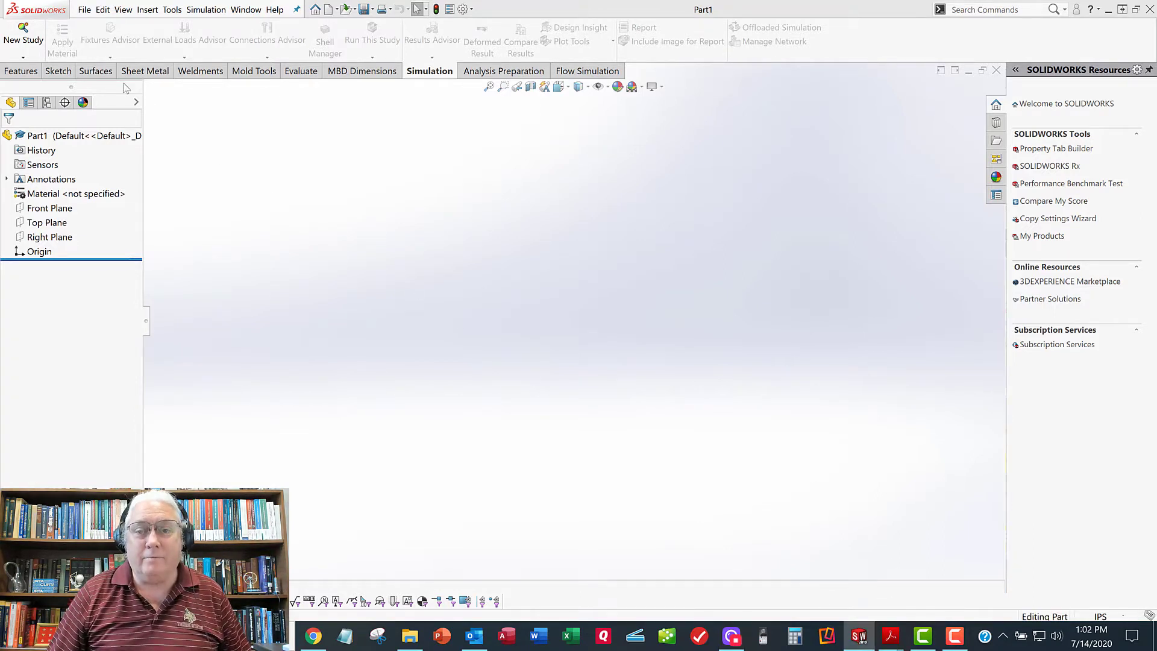
- Create a new part document from the inch-based TSU part template
{"action": "left_click", "coordinate": [84, 9]}
{"action": "left_click", "coordinate": [268, 93]}
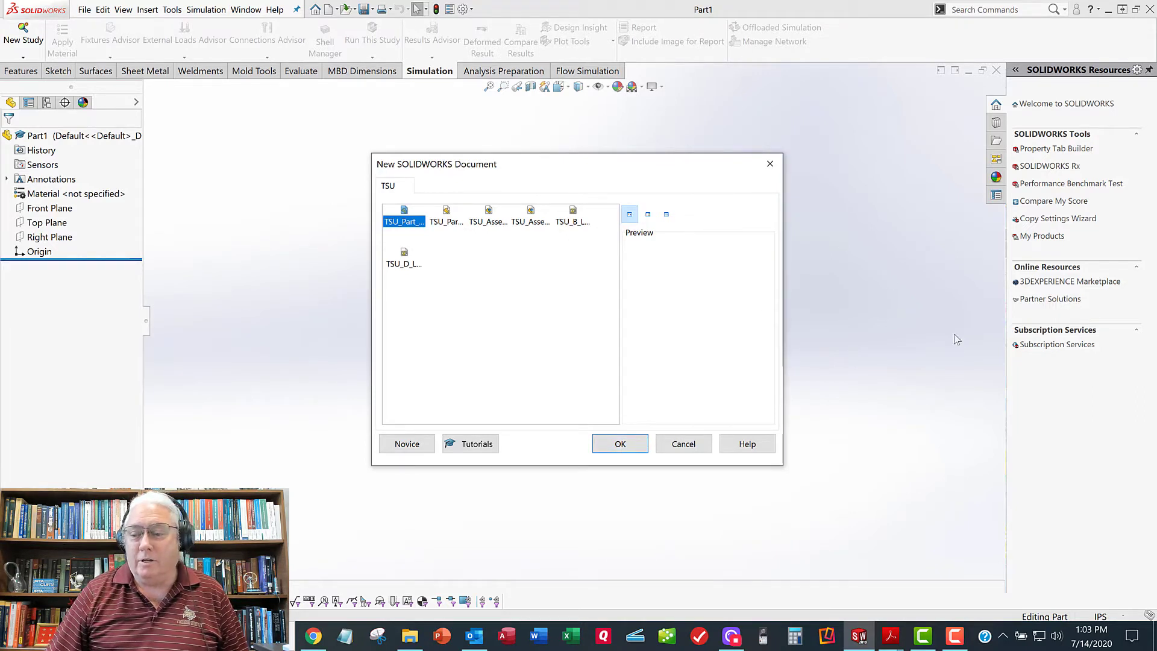
{"action": "left_click_drag", "start_coordinate": [575, 168], "coordinate": [428, 152]}
{"action": "left_click", "coordinate": [300, 204]}
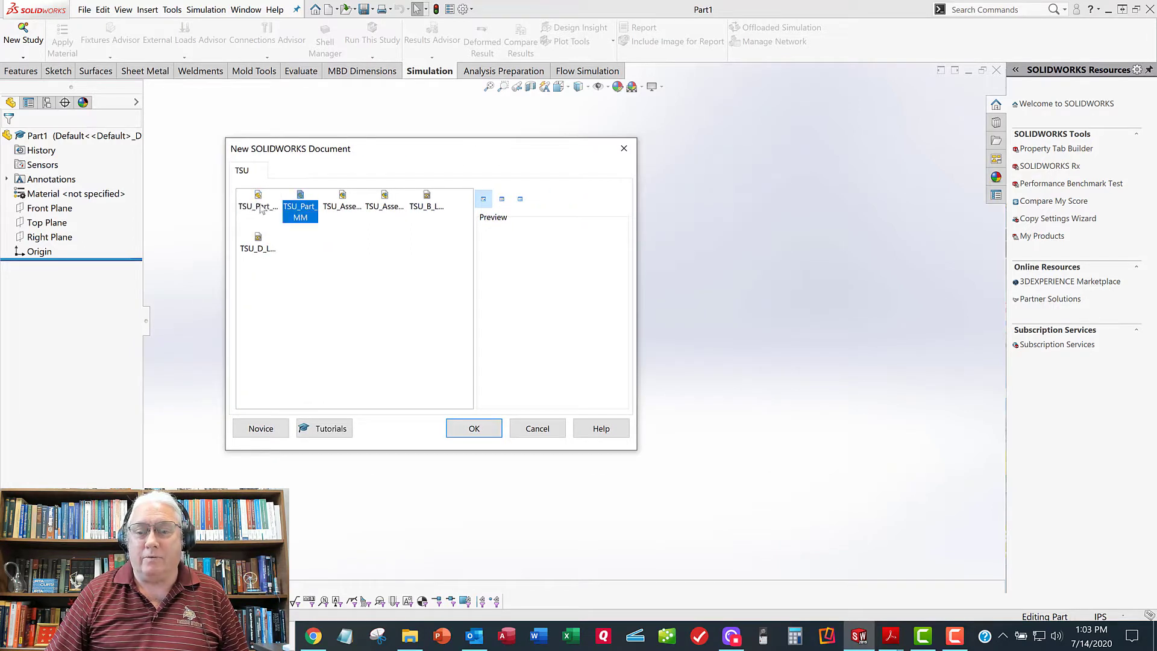
{"action": "left_click", "coordinate": [259, 206]}
{"action": "left_click", "coordinate": [493, 429]}
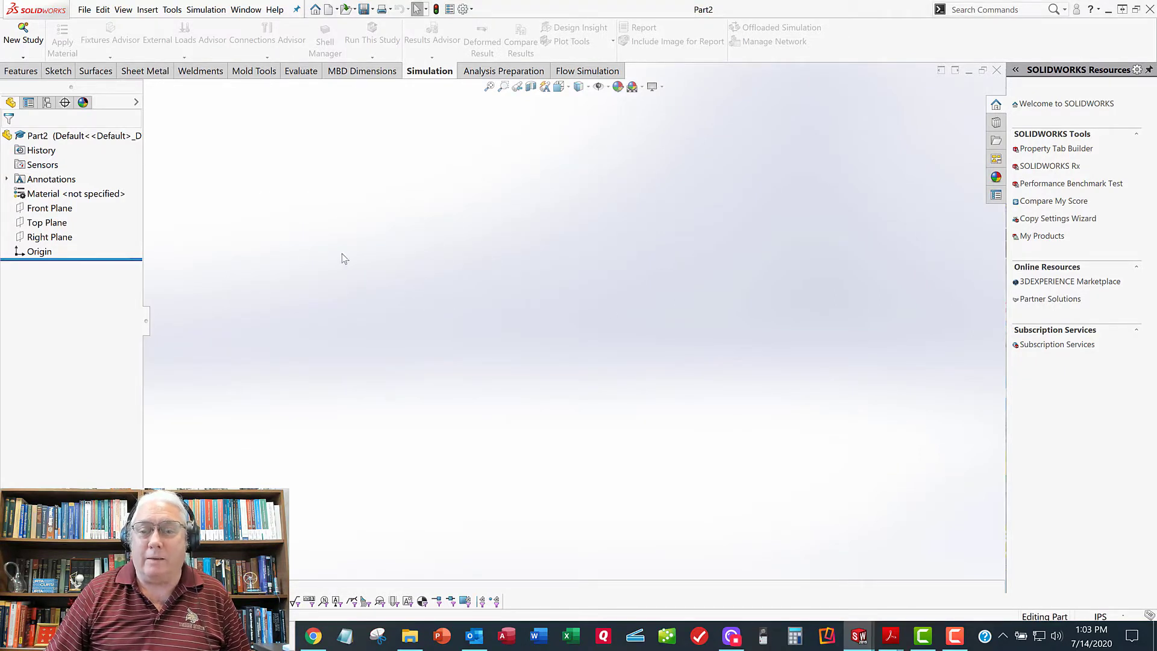
- Start a 3D sketch with the Top Plane selected
{"action": "left_click", "coordinate": [53, 71]}
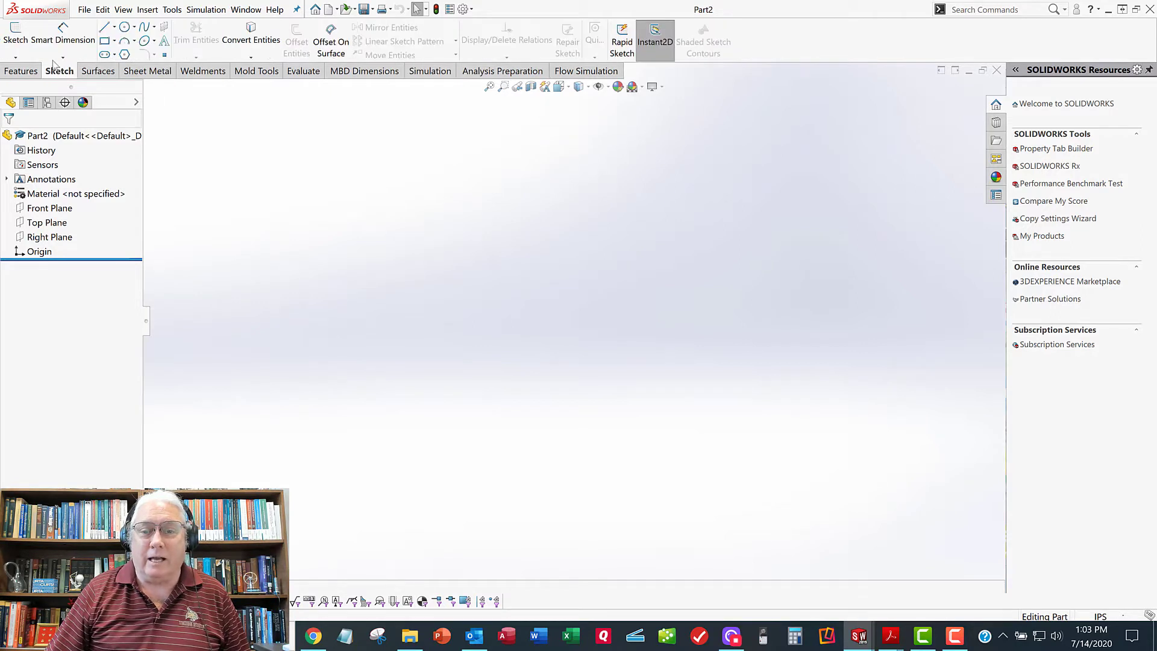
{"action": "left_click", "coordinate": [47, 222]}
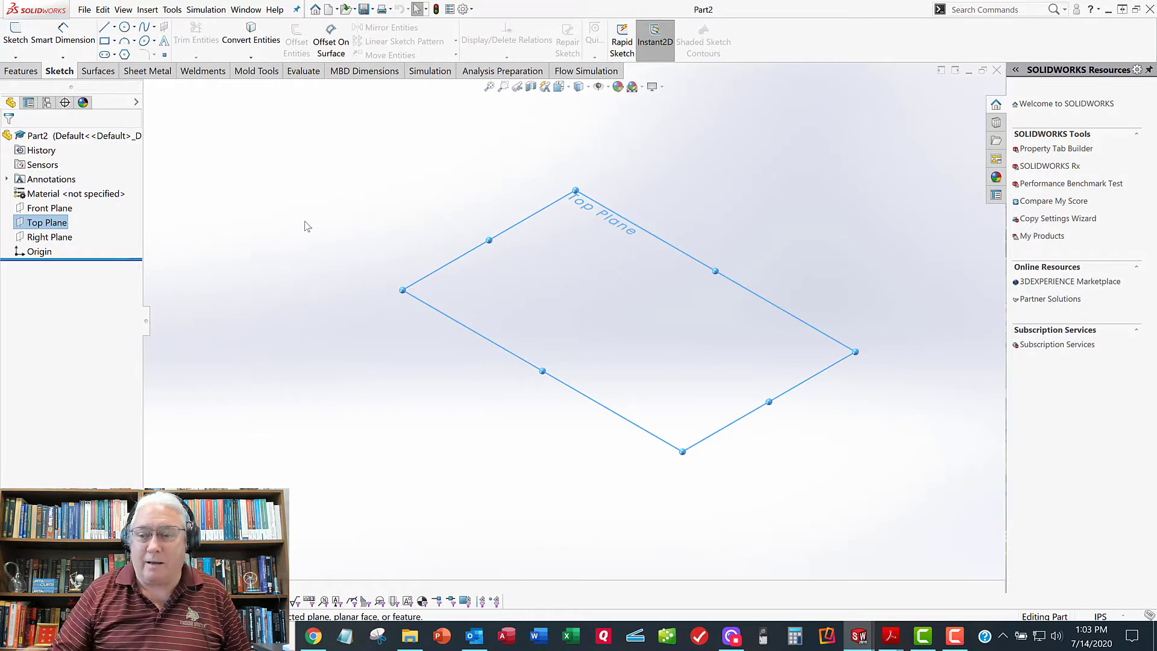
{"action": "left_click", "coordinate": [16, 58]}
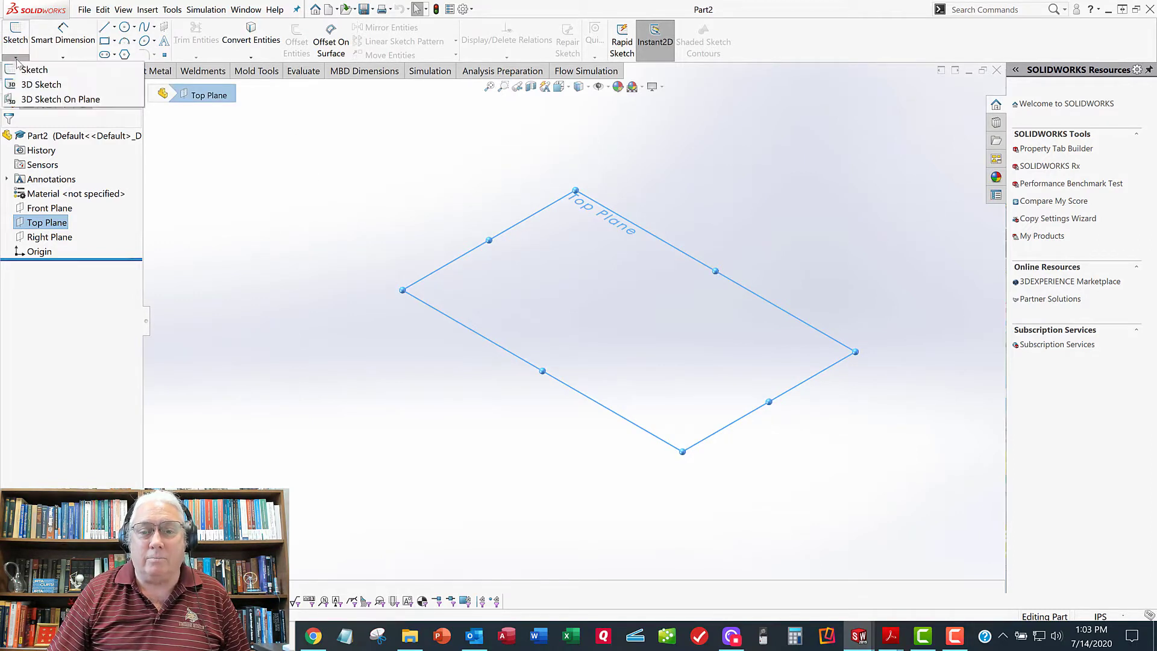
{"action": "left_click", "coordinate": [37, 85]}
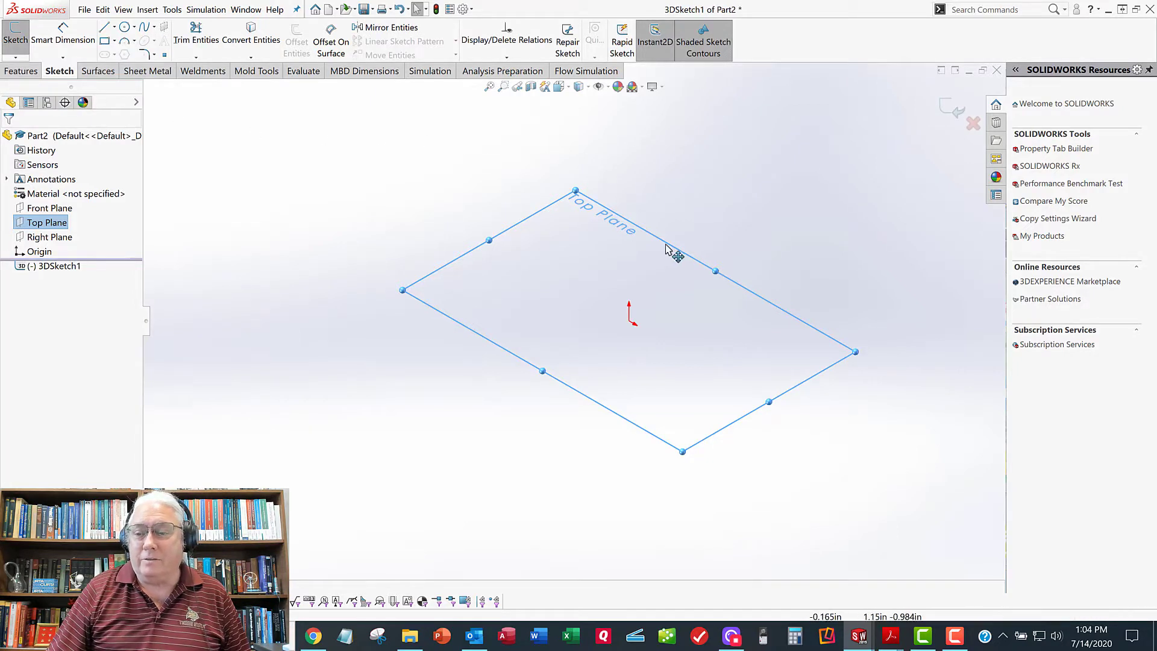
- Sketch a line about 1.45 in long from the origin along Z, and continue it with a line about 5.19 in long along X
{"action": "scroll", "coordinate": [663, 249], "scroll_direction": "down", "scroll_amount": 3}
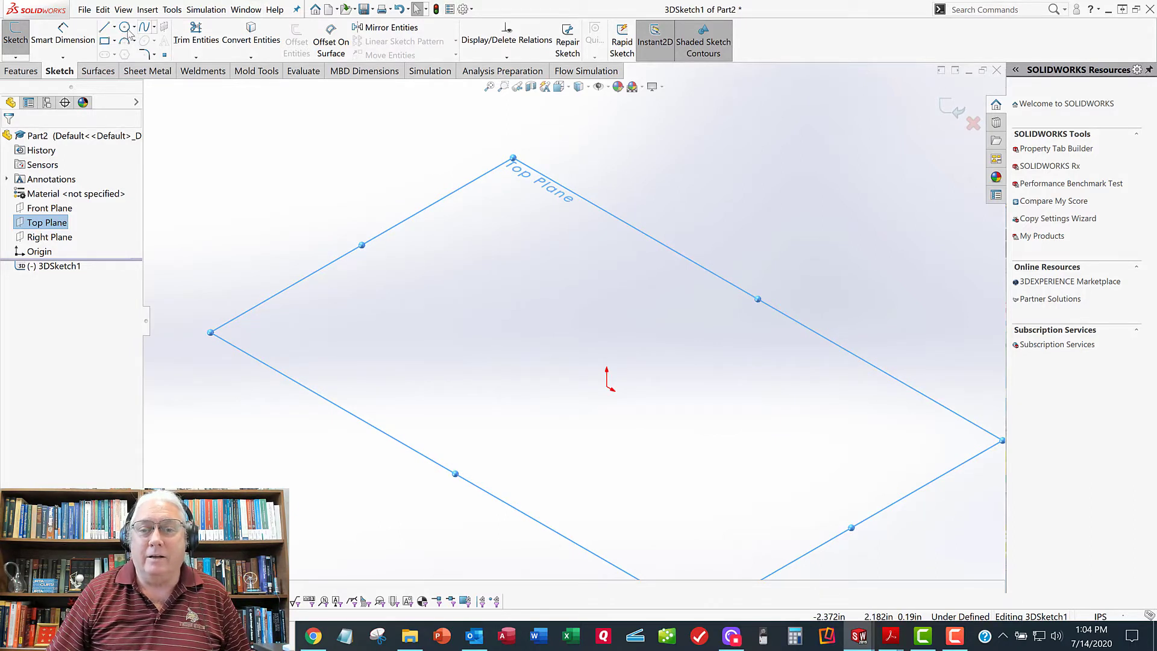
{"action": "left_click", "coordinate": [105, 27]}
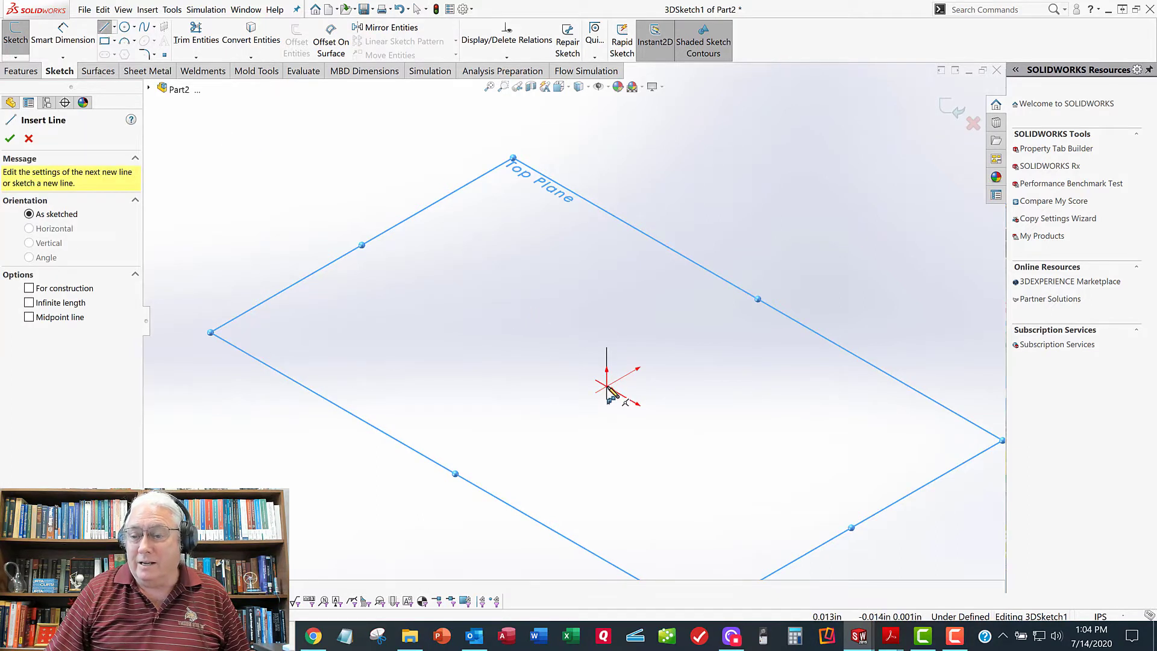
{"action": "left_click", "coordinate": [606, 387]}
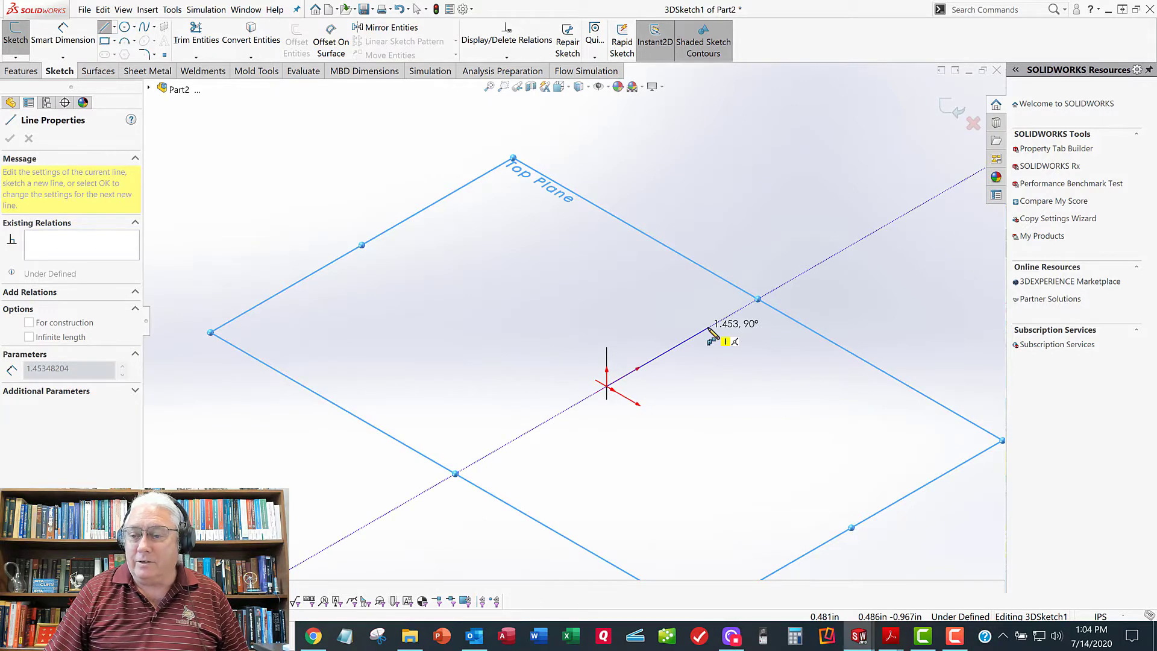
{"action": "left_click", "coordinate": [708, 327]}
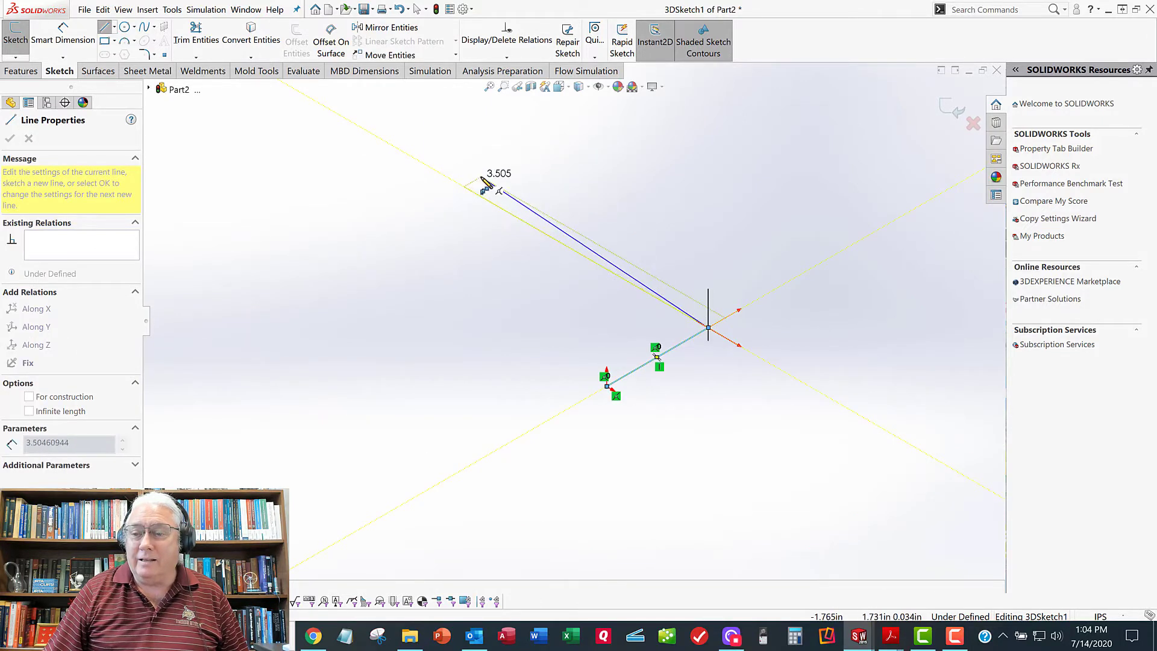
{"action": "scroll", "coordinate": [483, 180], "scroll_direction": "up", "scroll_amount": 2}
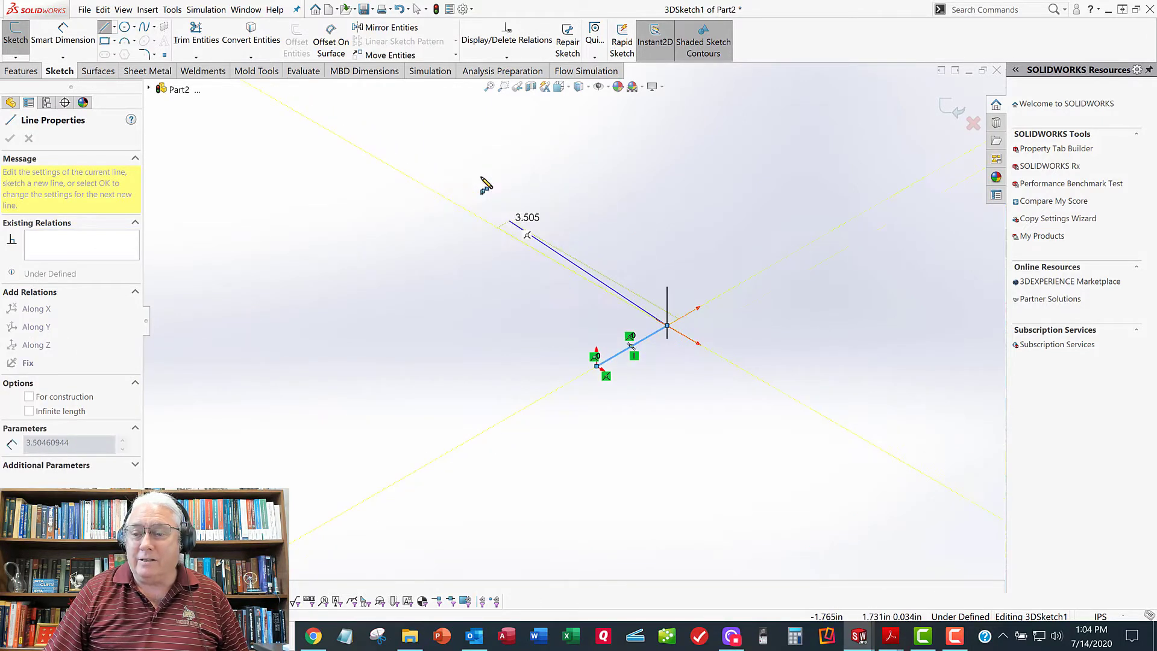
{"action": "left_click", "coordinate": [415, 180]}
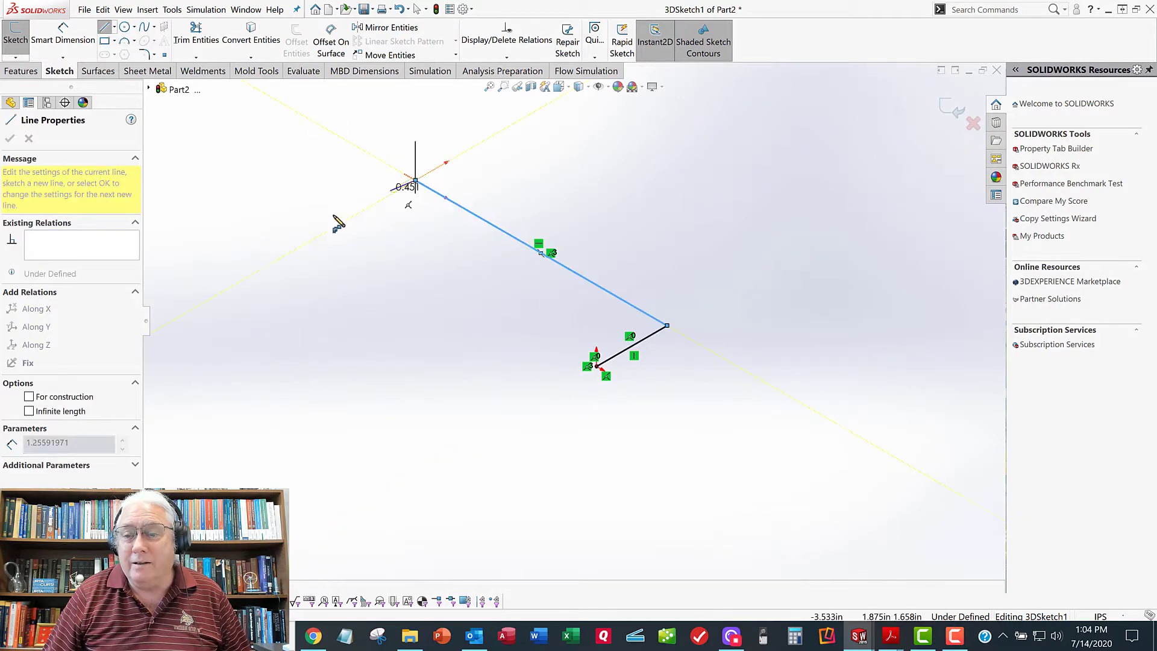
- Continue the path with a line about 2.1 in long parallel to the first one and a short line about 0.9 in long along X
{"action": "left_click", "coordinate": [315, 242]}
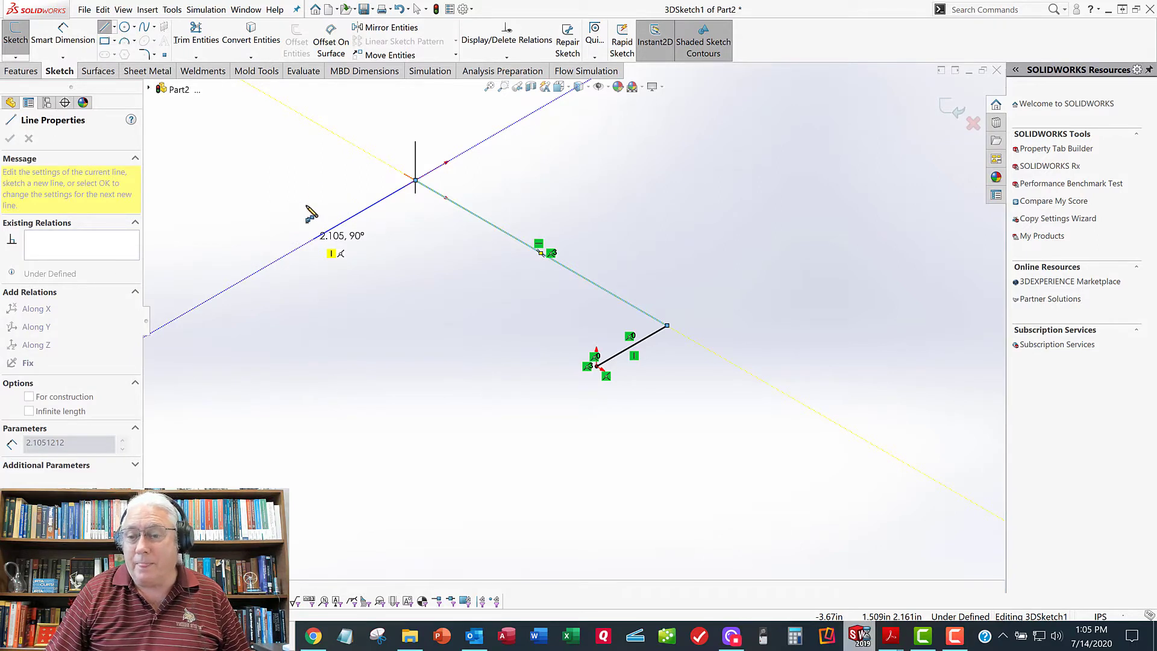
{"action": "double_click", "coordinate": [291, 203]}
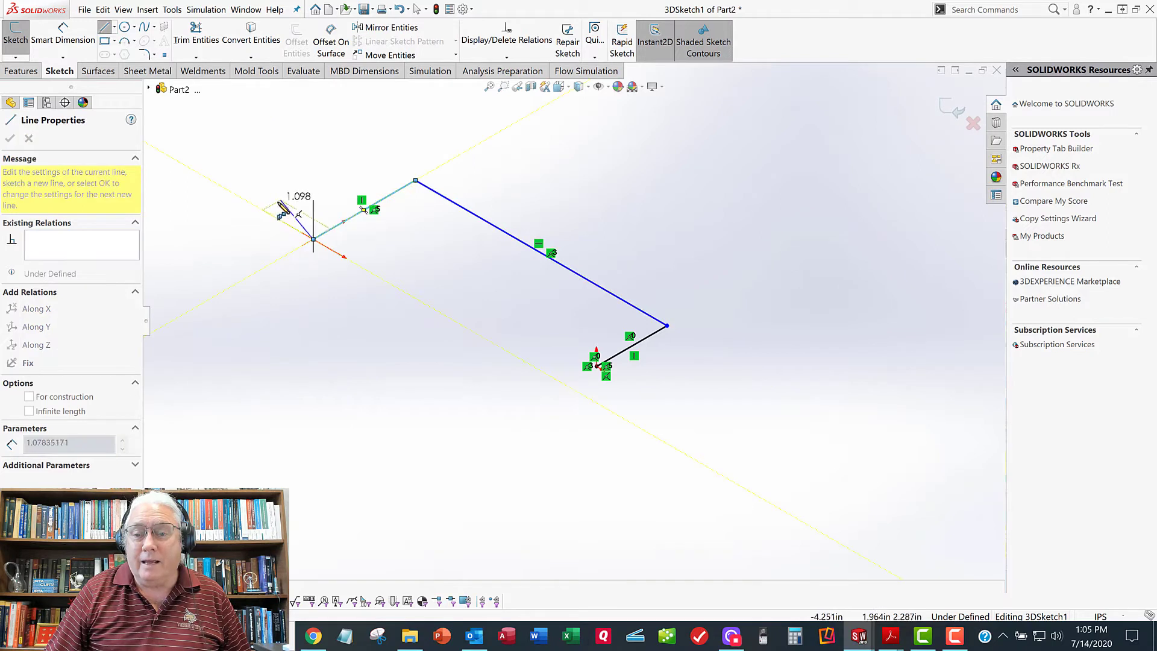
{"action": "left_click", "coordinate": [313, 239]}
{"action": "double_click", "coordinate": [269, 215]}
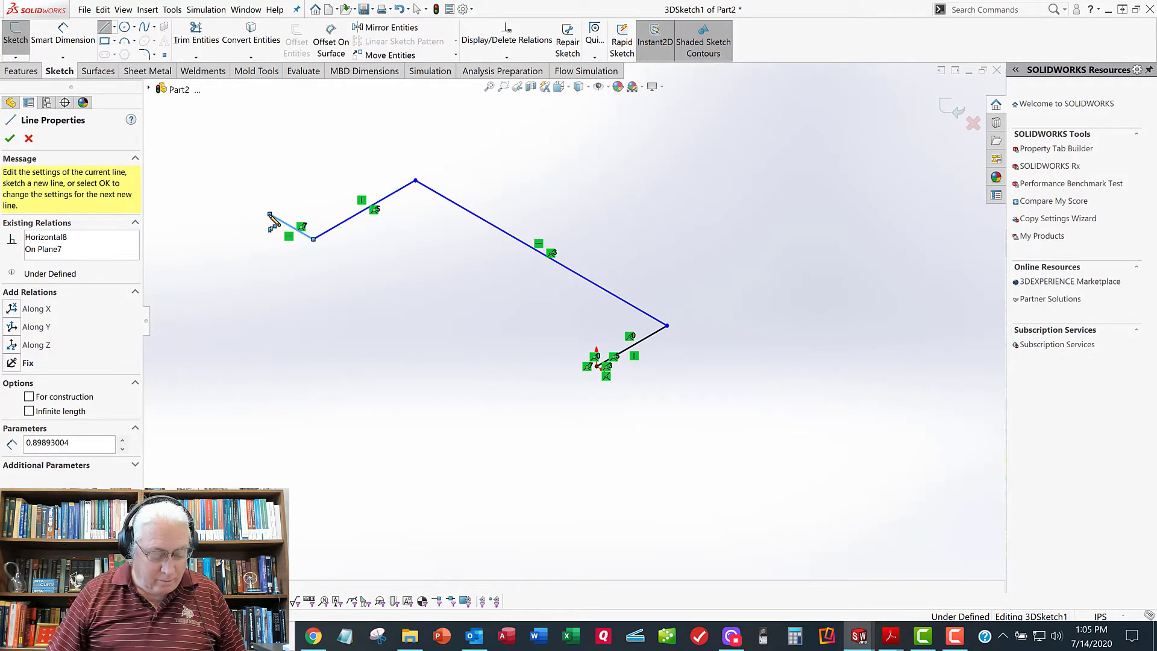
- Cycle the sketching plane to XY, draw an upward sloping line from the path's free end, and finish the line chain
{"action": "left_click", "coordinate": [269, 215]}
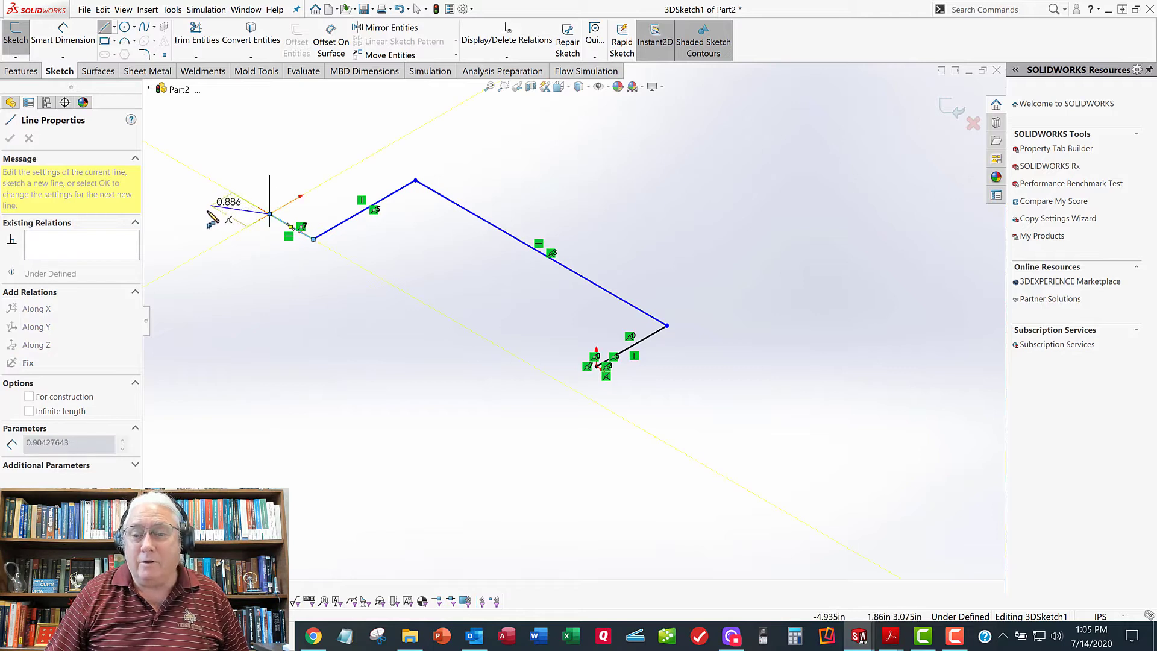
{"action": "key", "text": "Tab"}
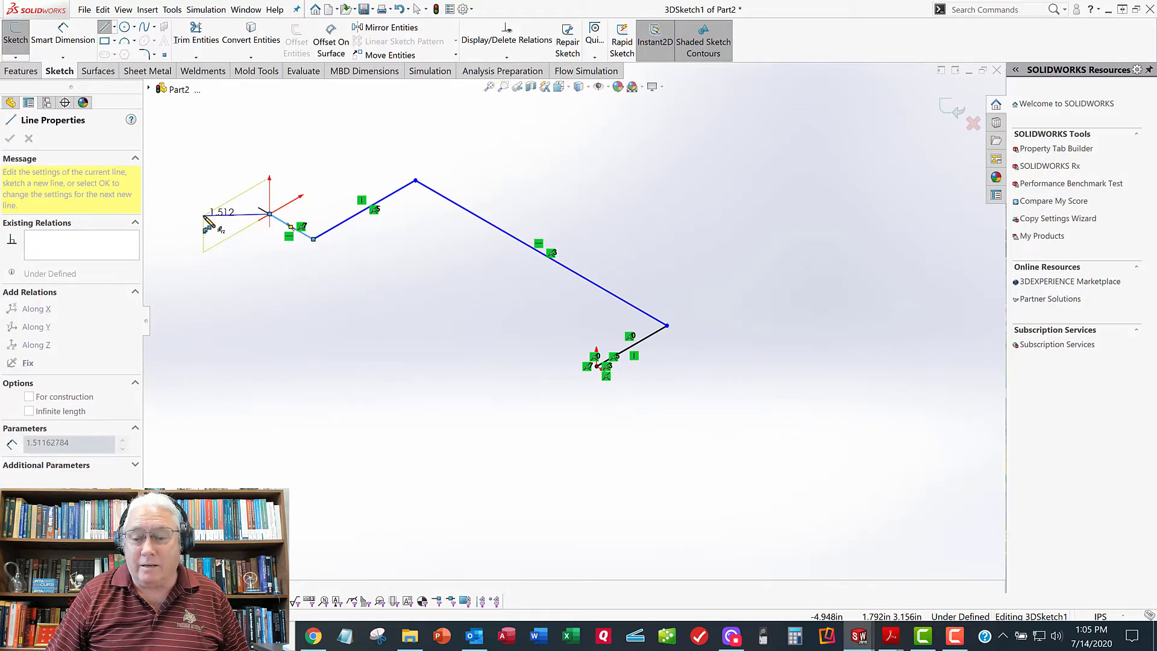
{"action": "key", "text": "Tab"}
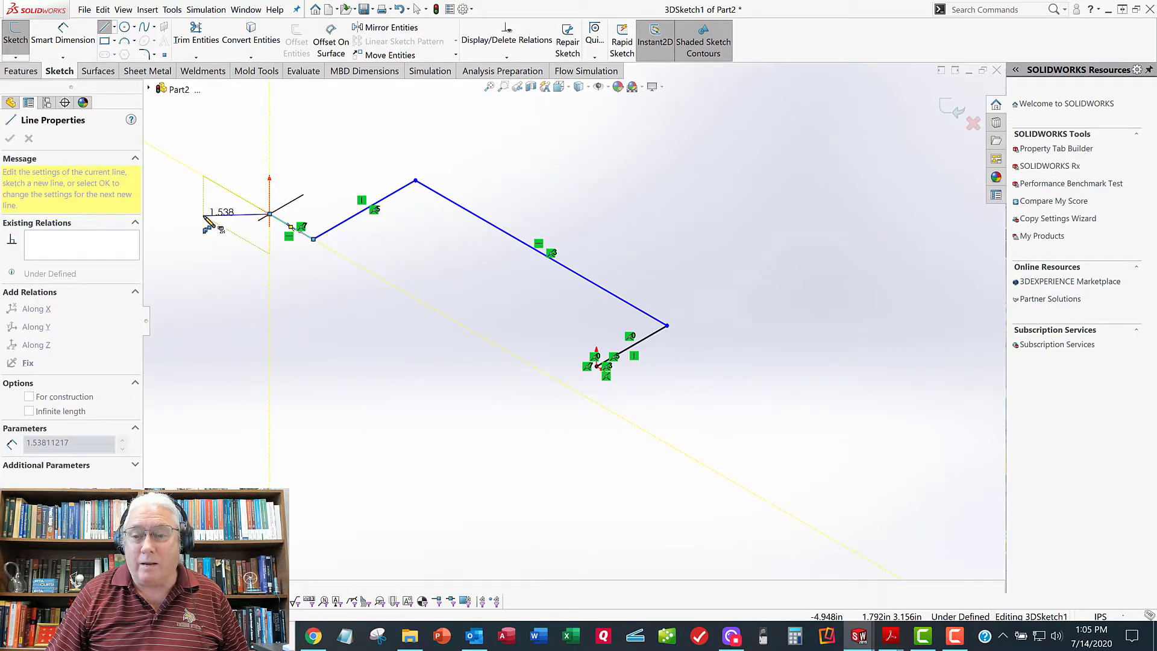
{"action": "key", "text": "Tab"}
{"action": "key", "text": "Tab"}
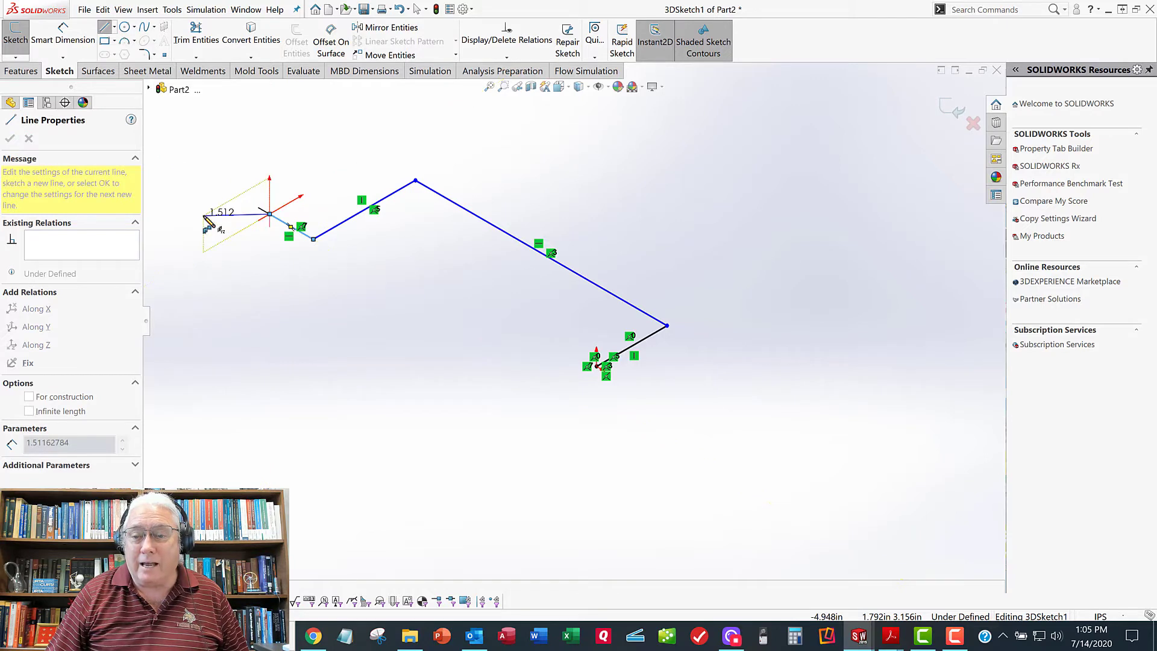
{"action": "key", "text": "Tab"}
{"action": "key", "text": "Tab"}
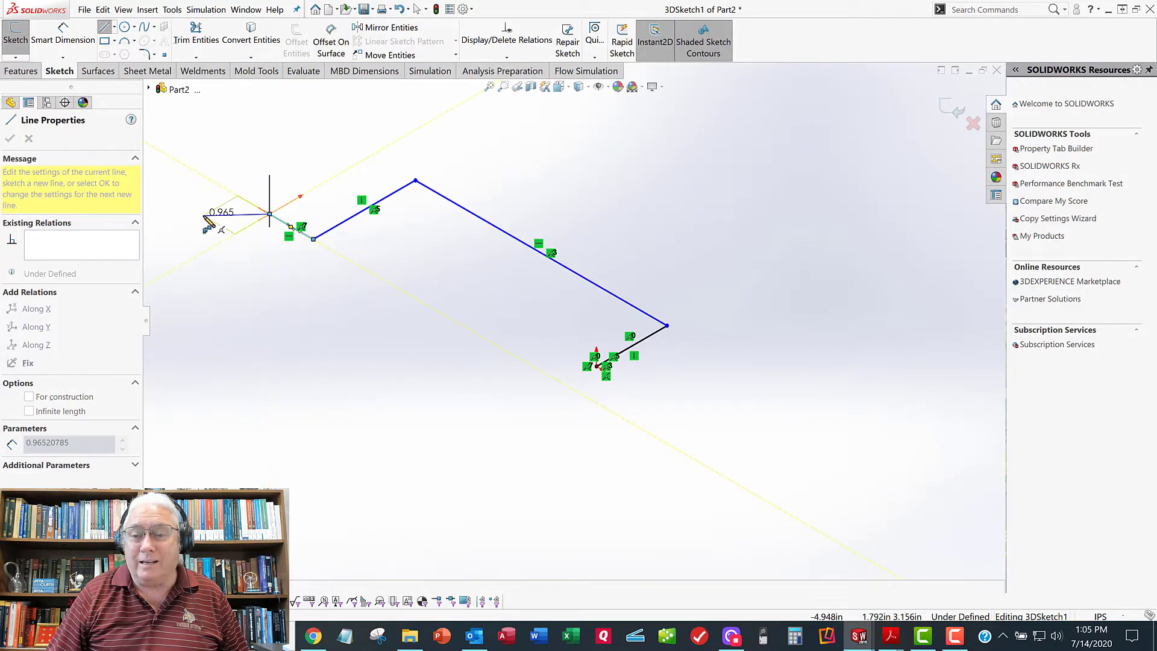
{"action": "key", "text": "Tab"}
{"action": "key", "text": "Tab"}
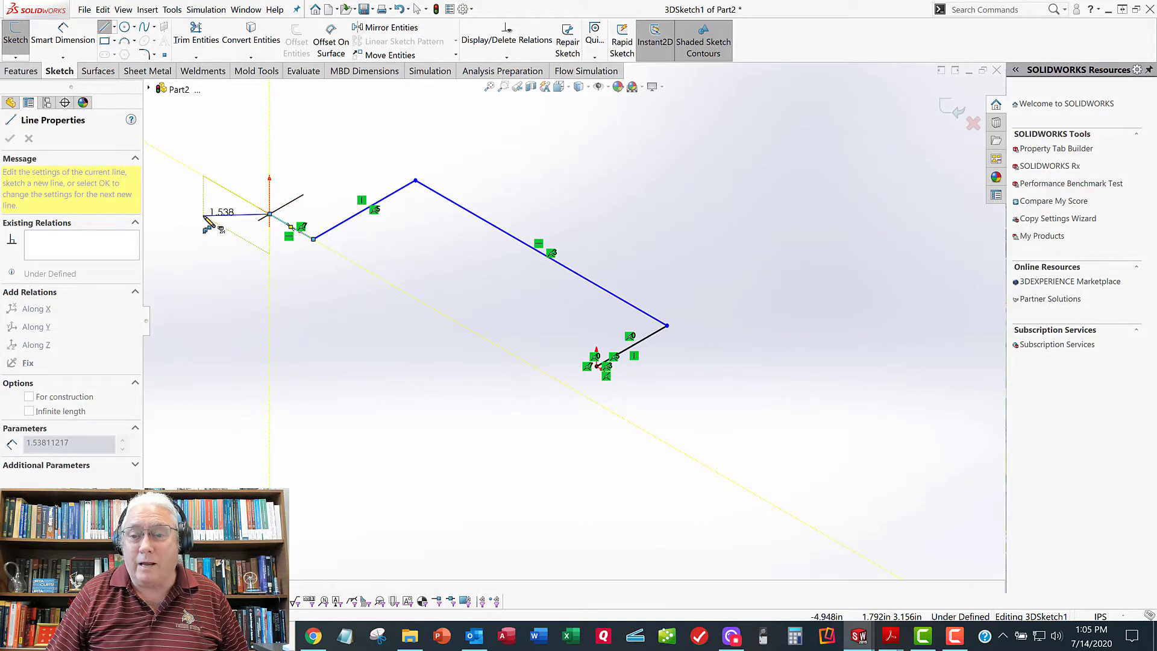
{"action": "left_click", "coordinate": [228, 156]}
{"action": "right_click", "coordinate": [240, 182]}
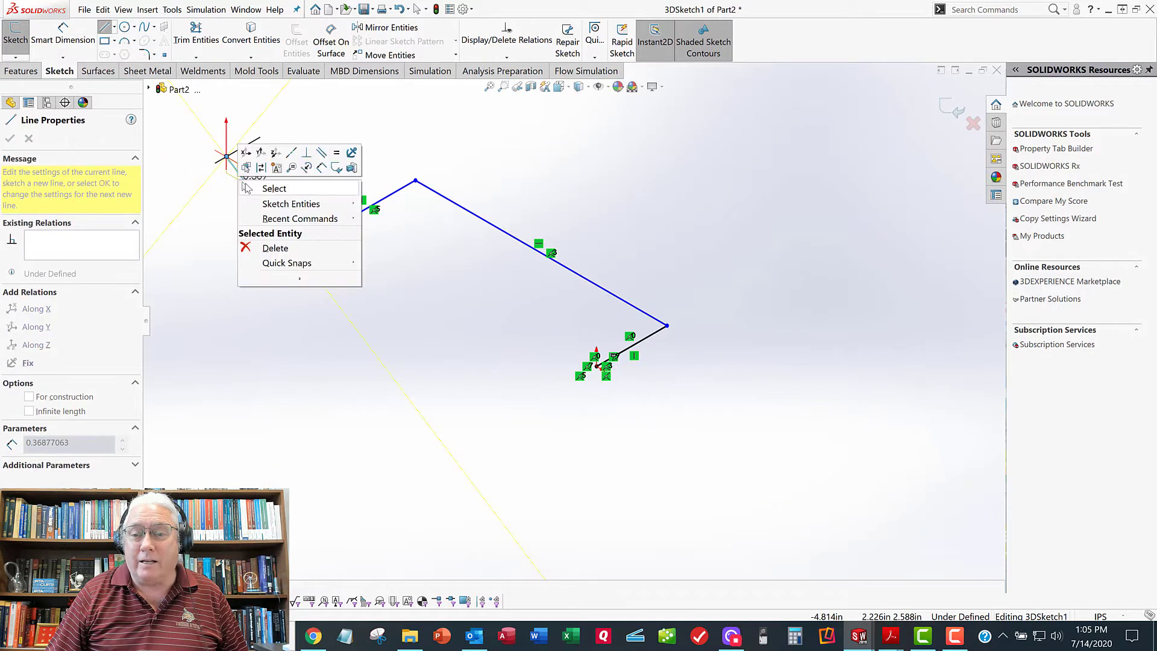
{"action": "left_click", "coordinate": [274, 188]}
- Start a Sketch Fillet of 0.5 in radius on the corner between the origin line and the long line
{"action": "mouse_move", "coordinate": [374, 284]}
{"action": "middle_mouse_down"}
{"action": "mouse_move", "coordinate": [408, 244]}
{"action": "mouse_move", "coordinate": [345, 201]}
{"action": "mouse_move", "coordinate": [341, 248]}
{"action": "mouse_move", "coordinate": [398, 201]}
{"action": "mouse_move", "coordinate": [363, 261]}
{"action": "mouse_move", "coordinate": [355, 256]}
{"action": "middle_mouse_up"}
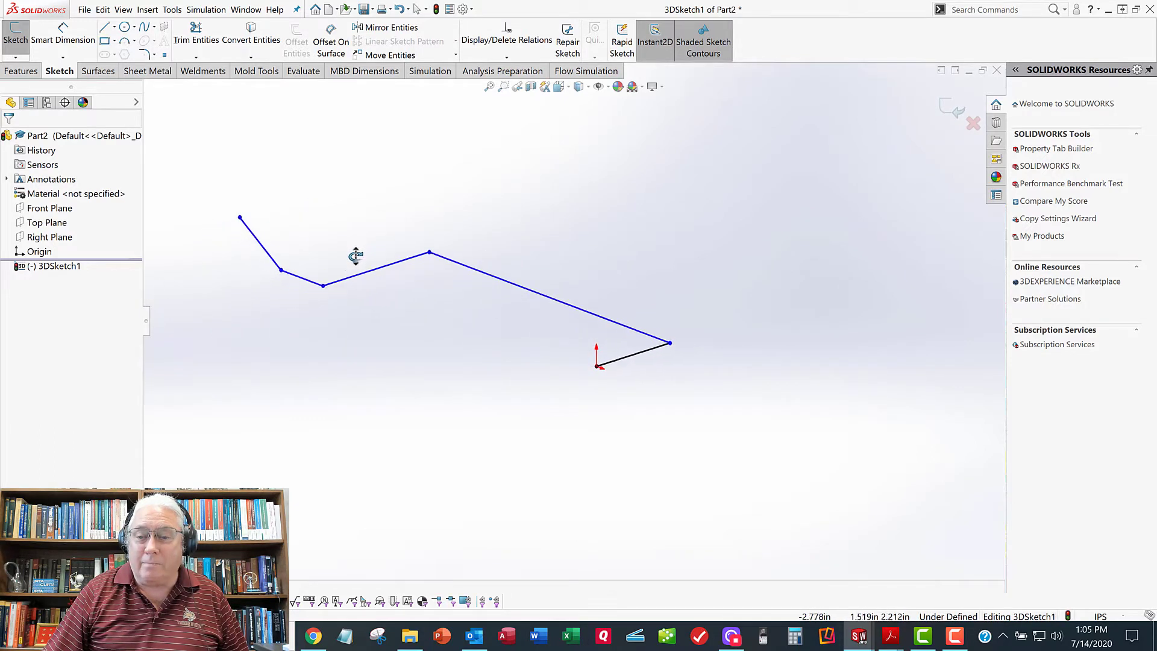
{"action": "scroll", "coordinate": [439, 284], "scroll_direction": "up", "scroll_amount": 2}
{"action": "scroll", "coordinate": [439, 284], "scroll_direction": "down", "scroll_amount": 3}
{"action": "scroll", "coordinate": [659, 244], "scroll_direction": "up", "scroll_amount": 2}
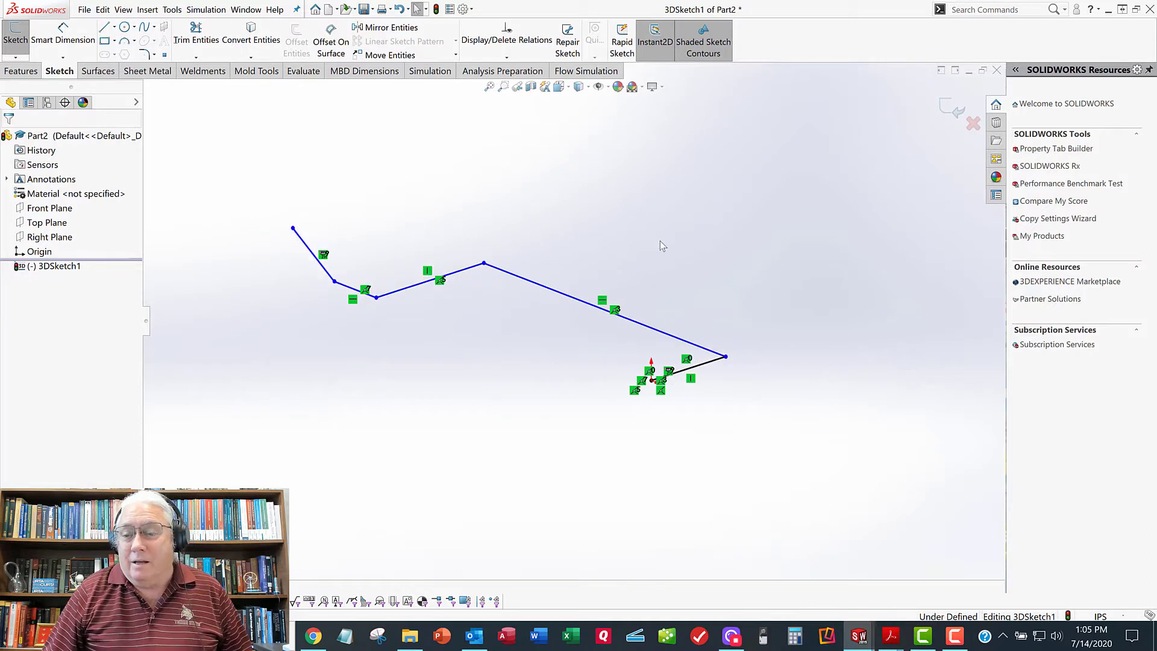
{"action": "left_click", "coordinate": [154, 54]}
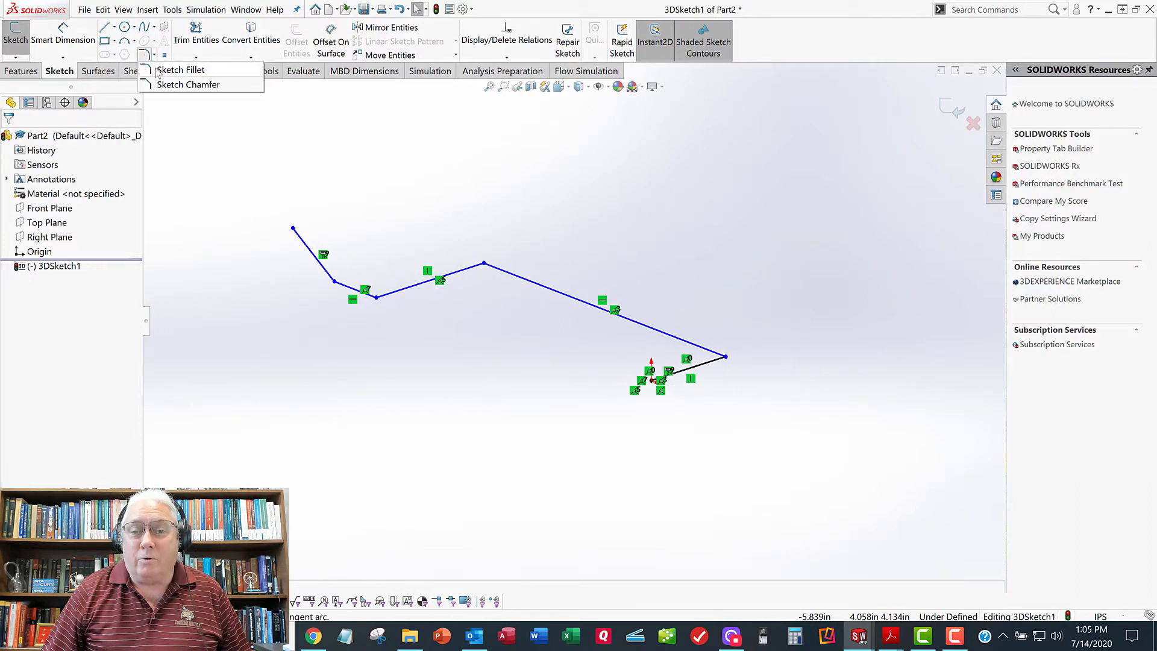
{"action": "left_click", "coordinate": [158, 71]}
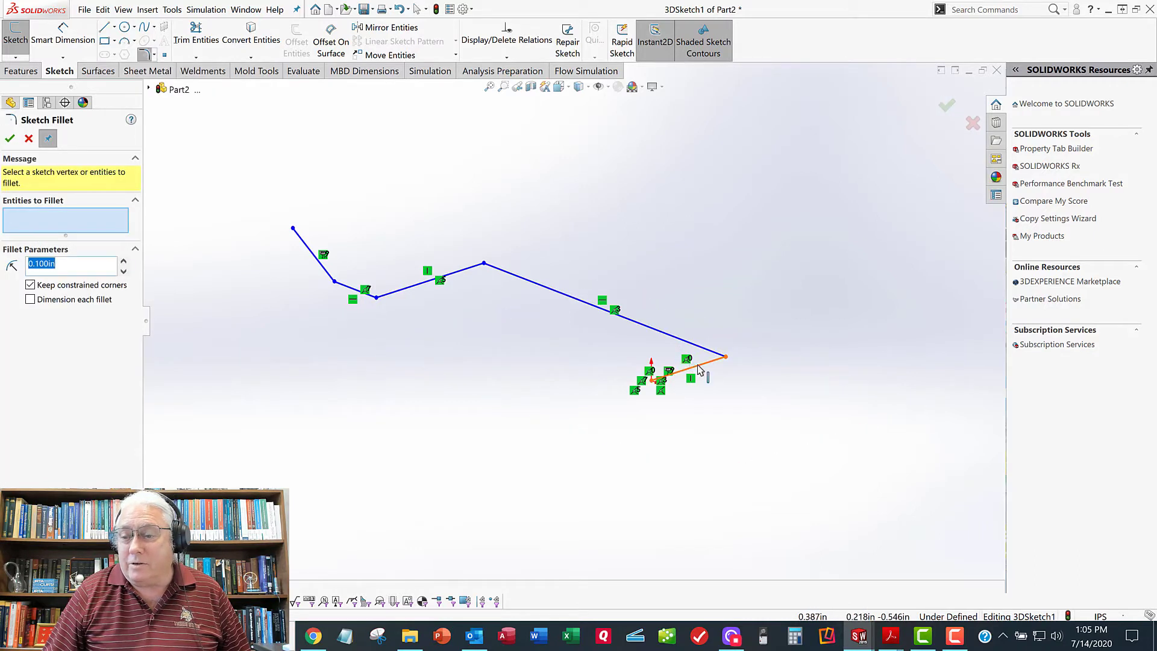
{"action": "left_click", "coordinate": [723, 356]}
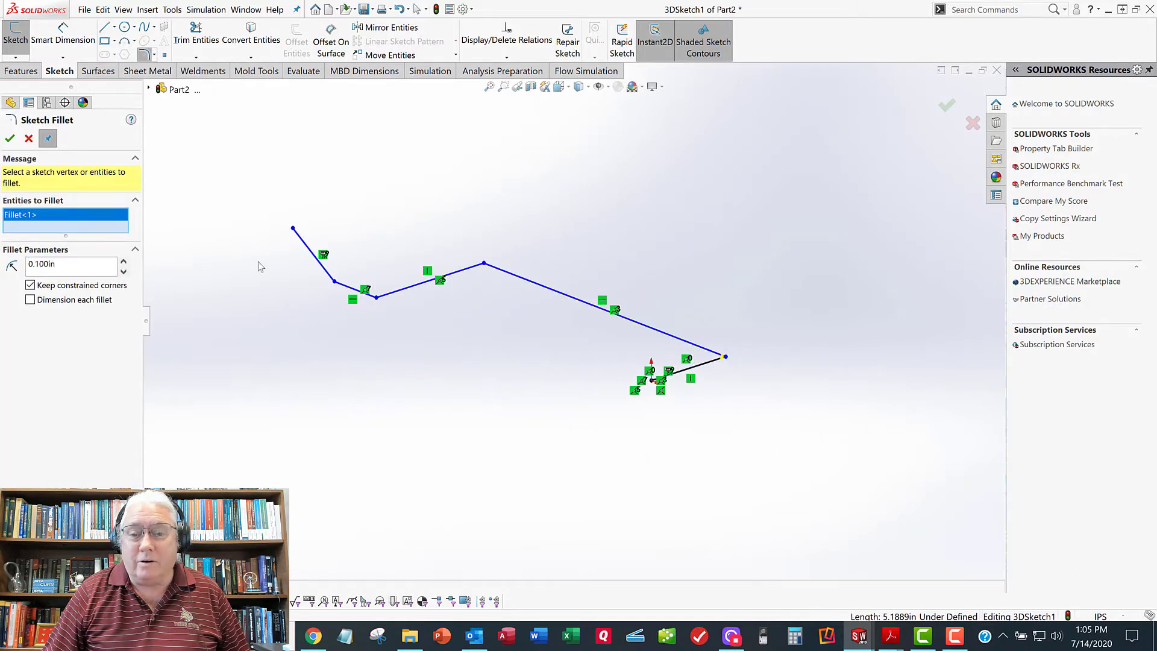
{"action": "double_click", "coordinate": [47, 264]}
{"action": "key", "text": "BackSpace"}
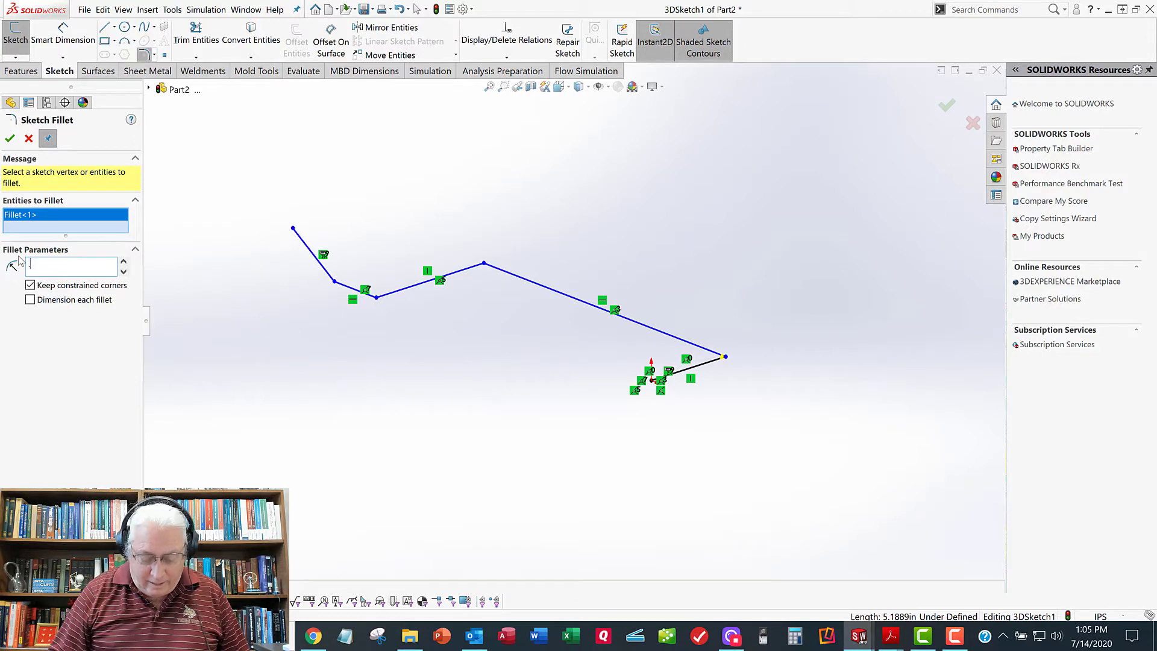
{"action": "type", "text": ".5"}
{"action": "key", "text": "Return"}
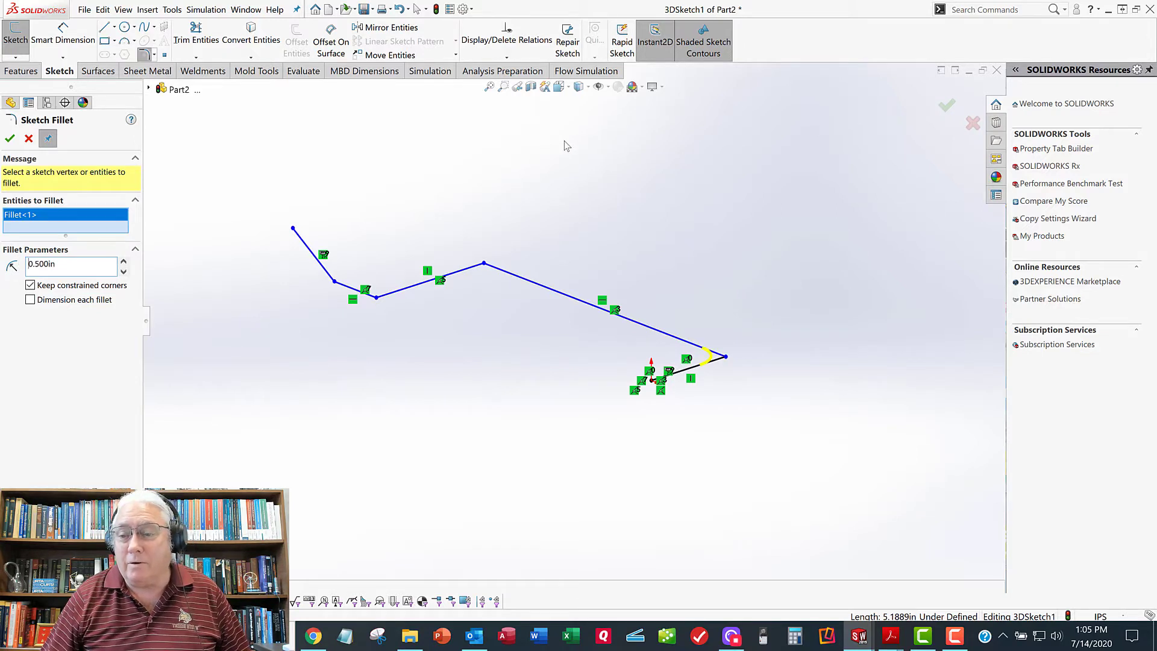
- Fillet the remaining three corners of the 3D path with the same 0.5 in radius
{"action": "left_click", "coordinate": [508, 274]}
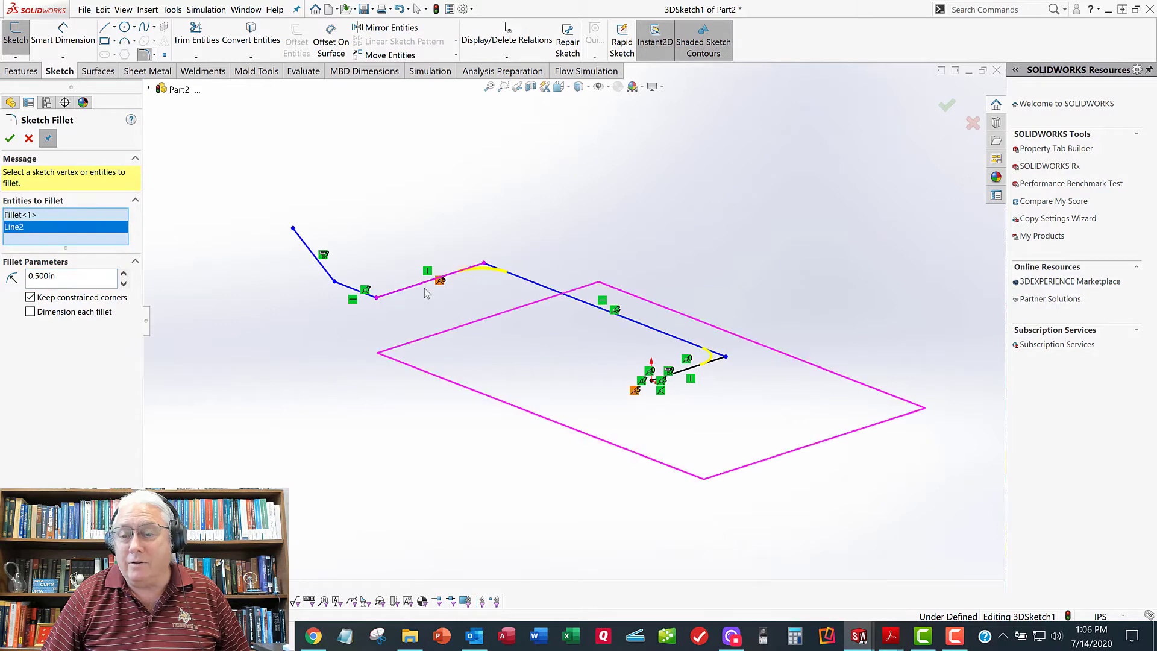
{"action": "left_click", "coordinate": [392, 293]}
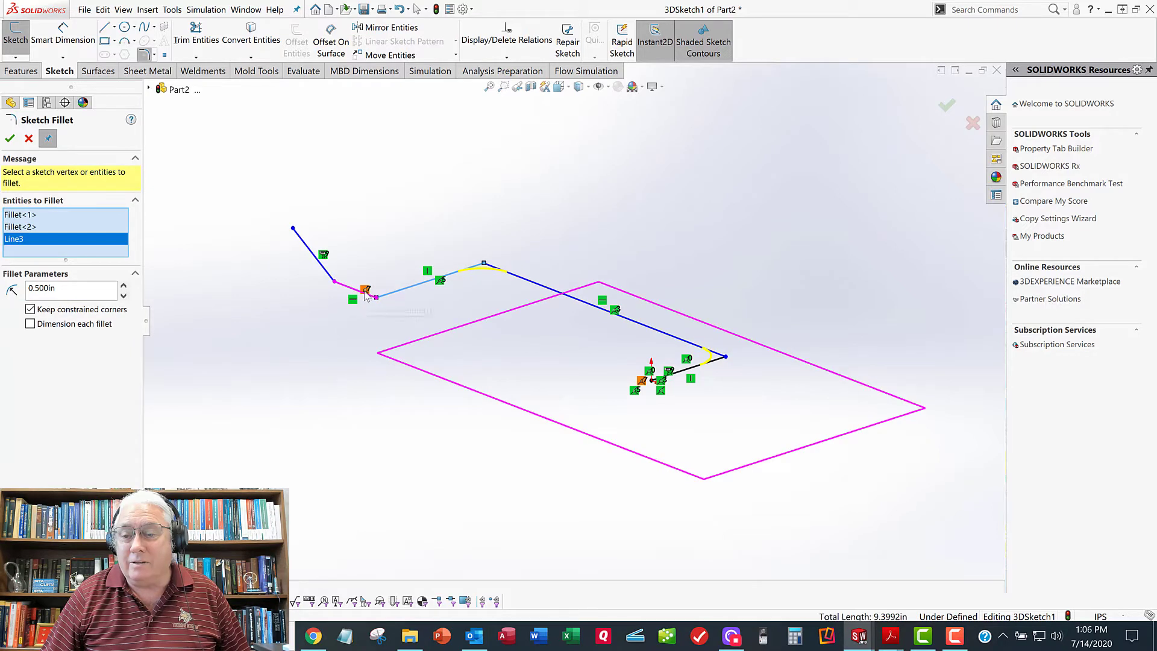
{"action": "left_click", "coordinate": [336, 280]}
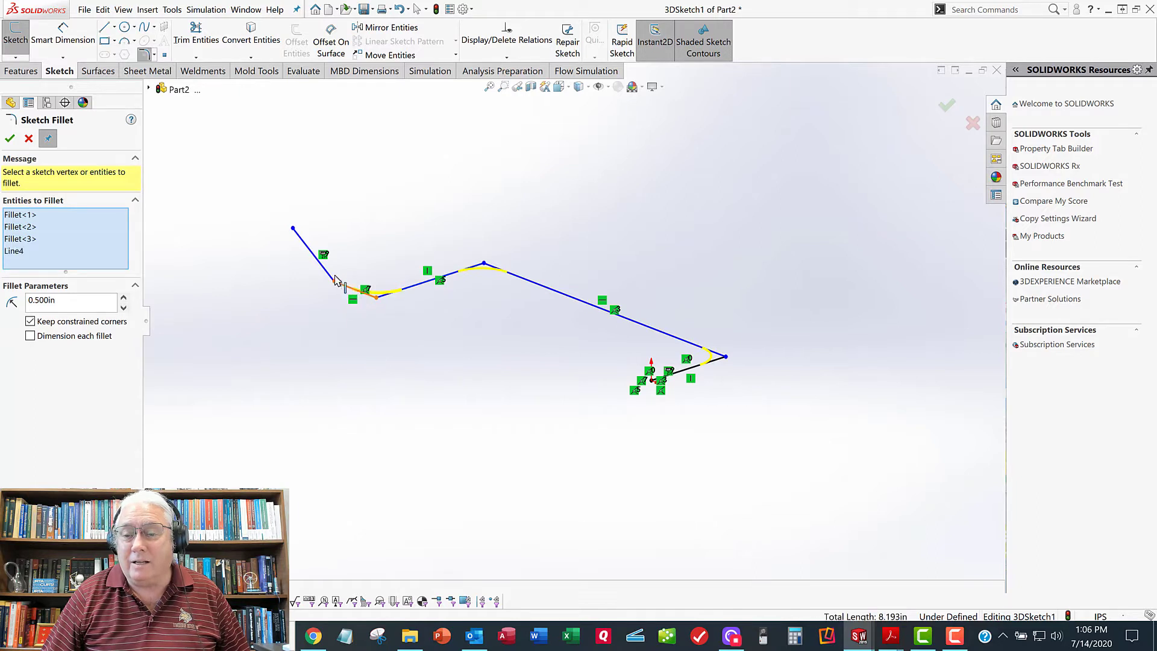
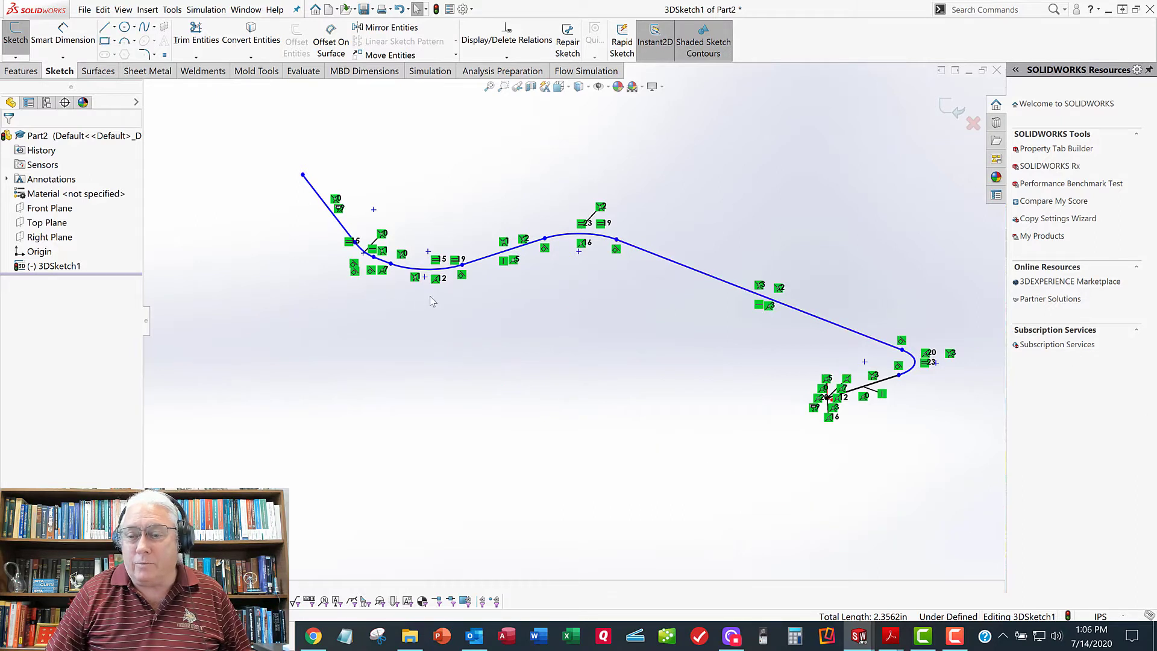
- Add an Along X relation to the long line that follows the fillet after the origin line
{"action": "left_click", "coordinate": [884, 382]}
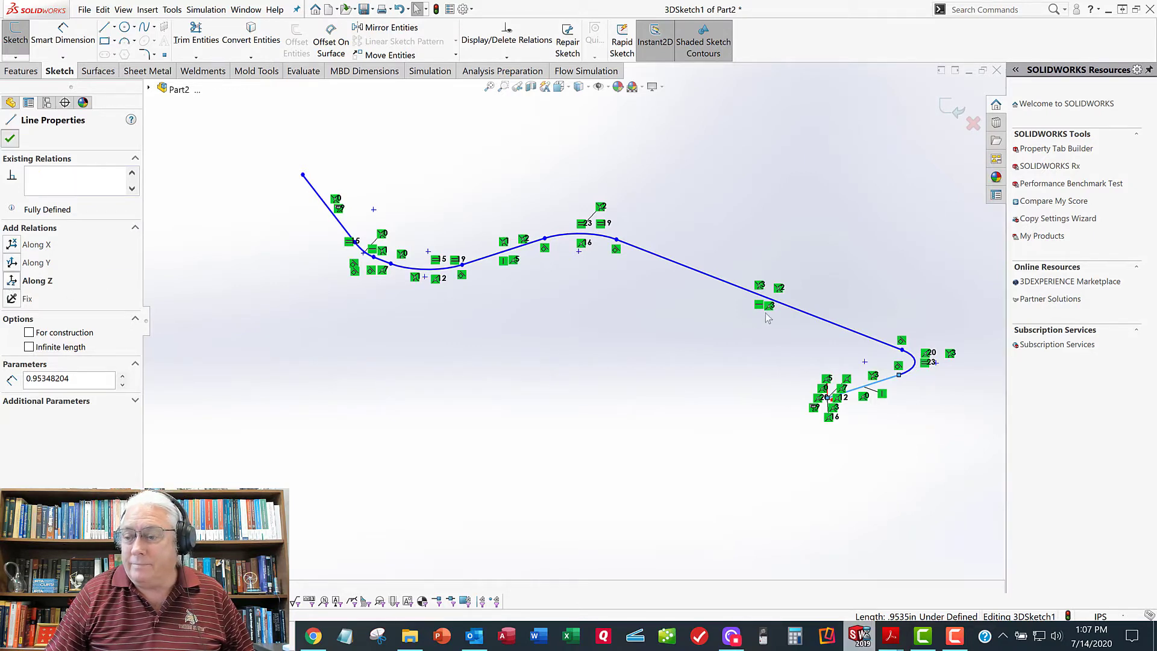
{"action": "key", "text": "Escape"}
{"action": "middle_click_drag", "start_coordinate": [801, 323], "coordinate": [567, 297]}
{"action": "key", "text": "f"}
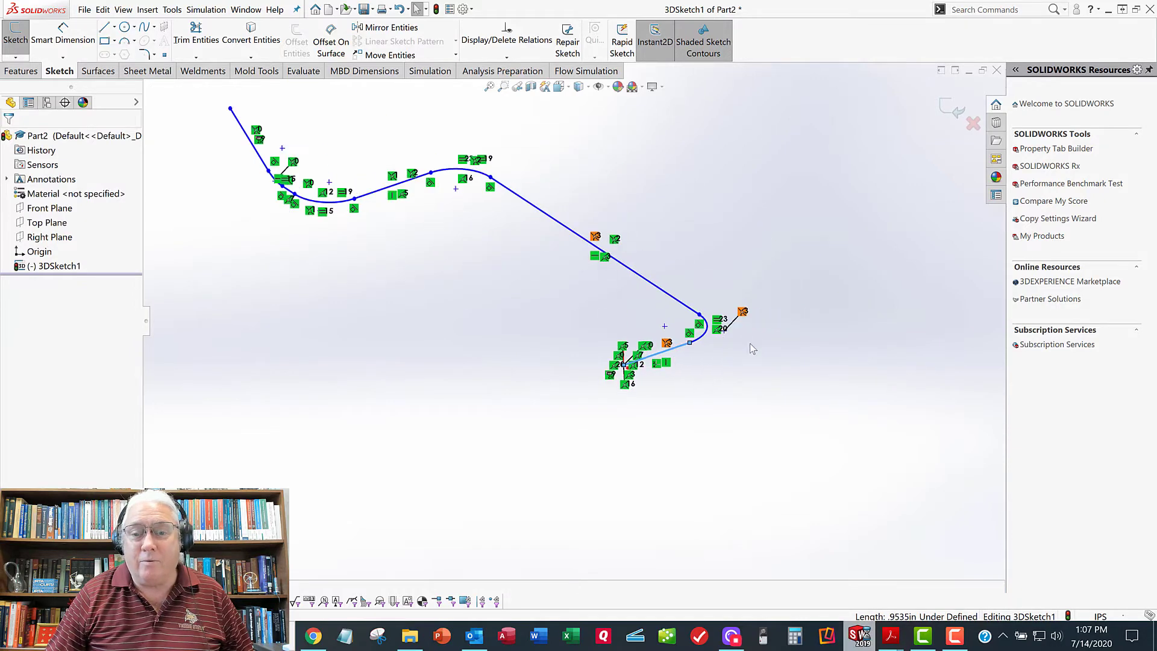
{"action": "left_click", "coordinate": [577, 318]}
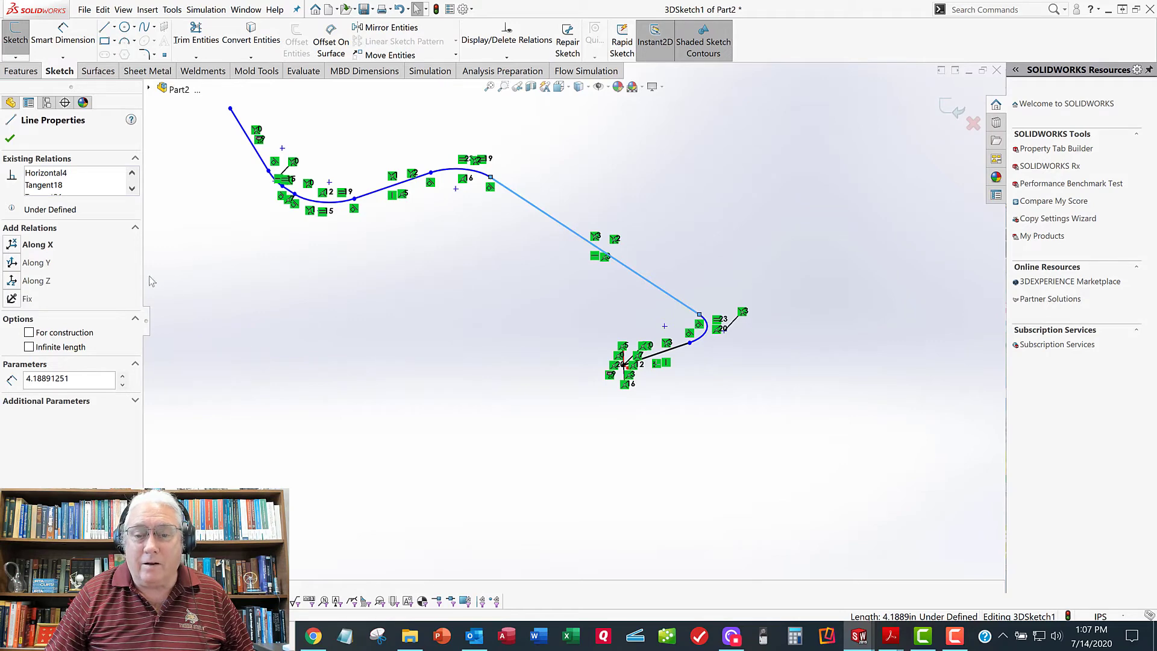
{"action": "left_click", "coordinate": [13, 244]}
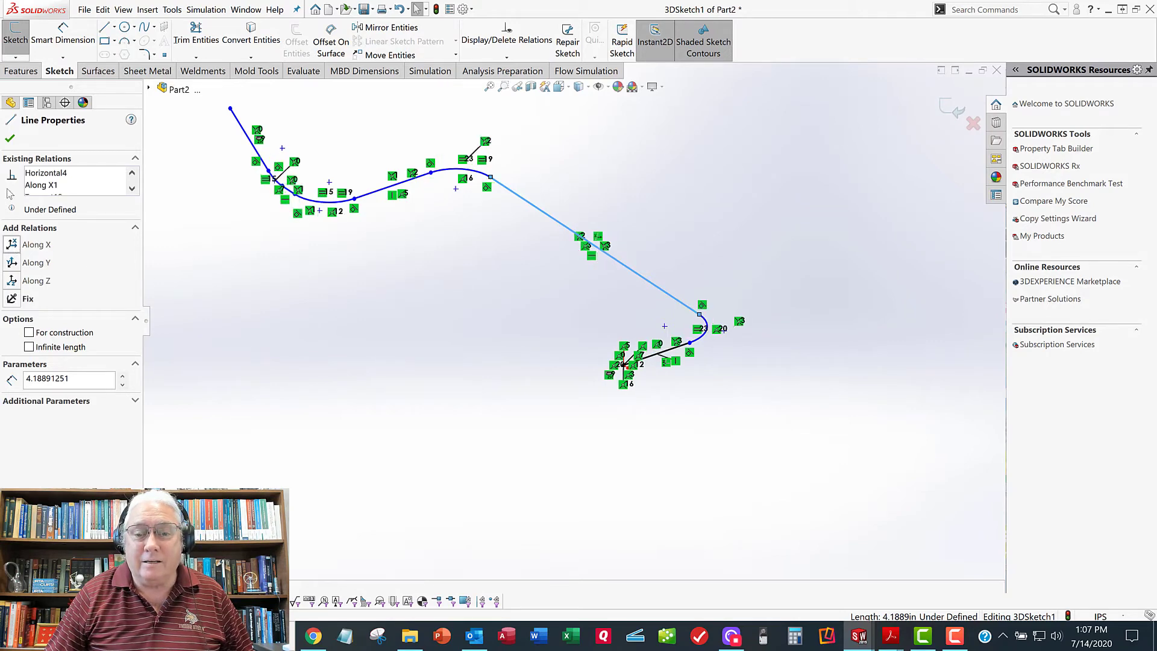
{"action": "left_click", "coordinate": [10, 139]}
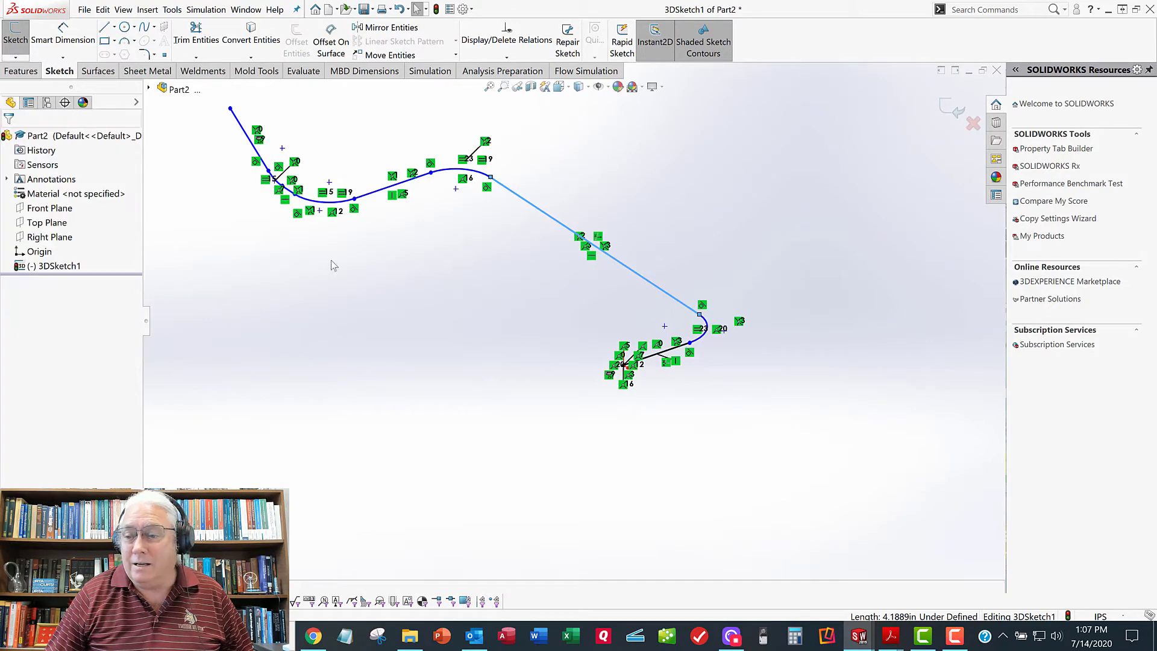
- Add an Along Z relation to the straight line between the two middle fillets of the path
{"action": "left_click", "coordinate": [379, 193]}
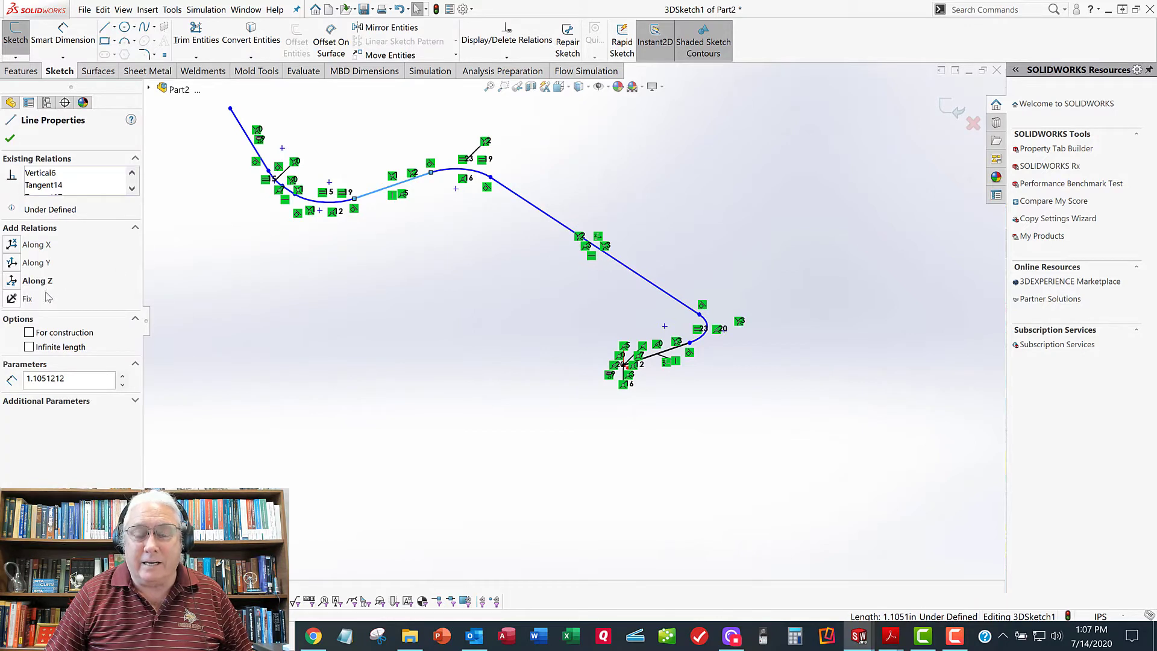
{"action": "left_click", "coordinate": [16, 282]}
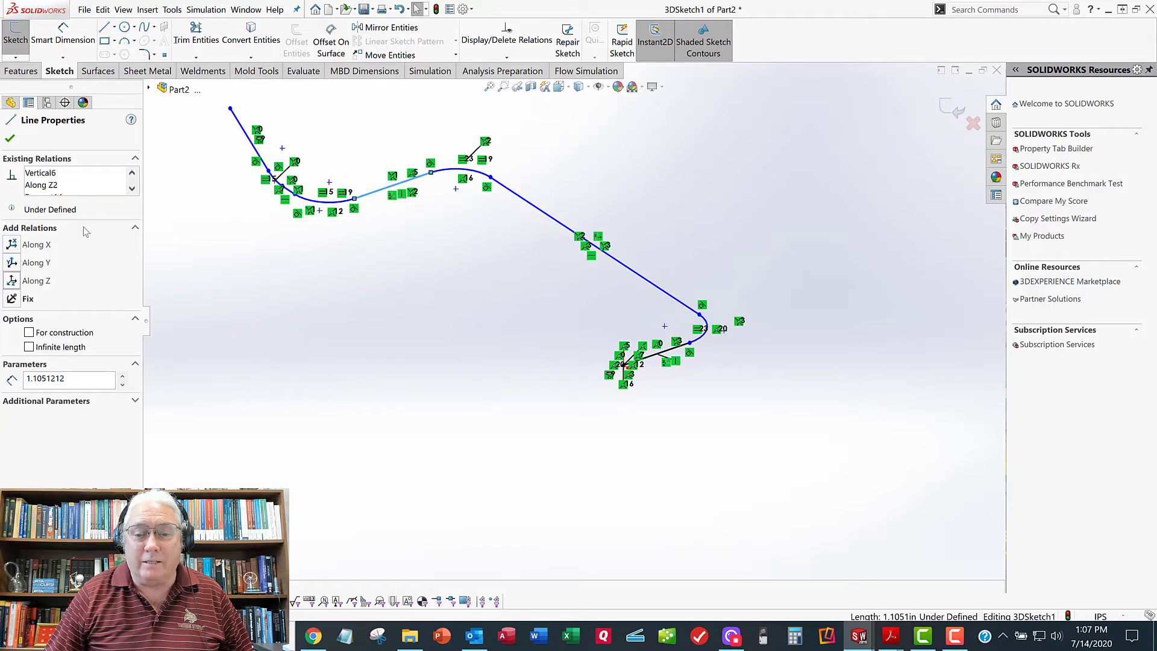
{"action": "left_click", "coordinate": [10, 139]}
- Add an Along X relation to the short straight line between the last two fillets
{"action": "scroll", "coordinate": [358, 213], "scroll_direction": "down", "scroll_amount": 4}
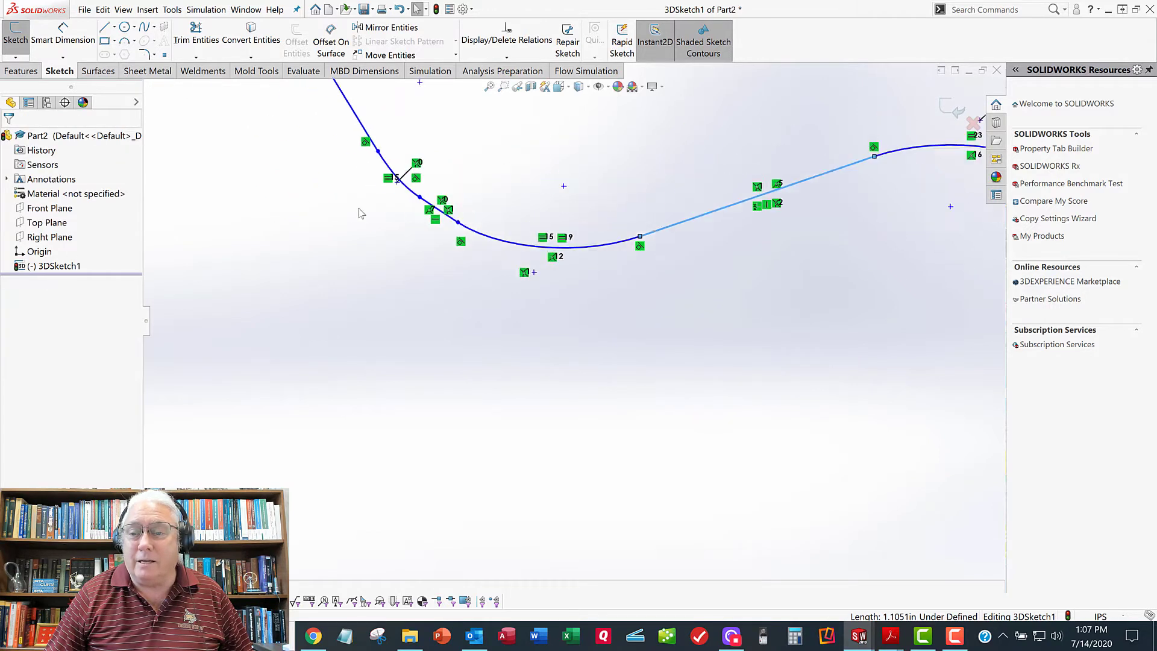
{"action": "scroll", "coordinate": [359, 213], "scroll_direction": "down", "scroll_amount": 1}
{"action": "left_click", "coordinate": [456, 210]}
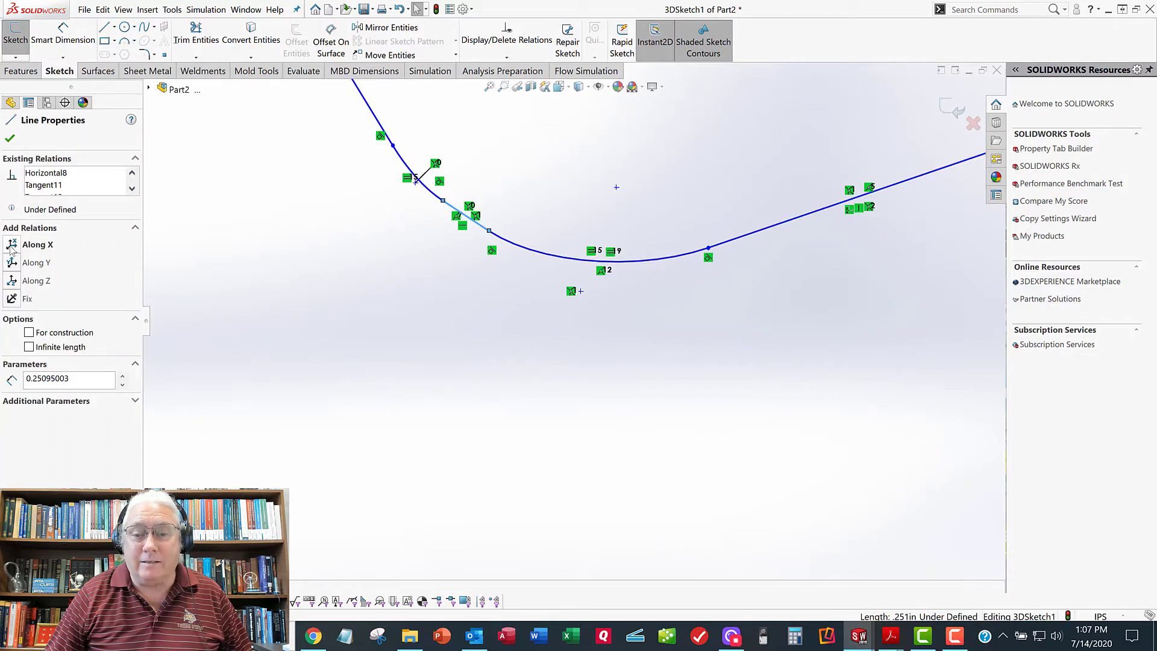
{"action": "left_click", "coordinate": [11, 246]}
{"action": "left_click", "coordinate": [10, 138]}
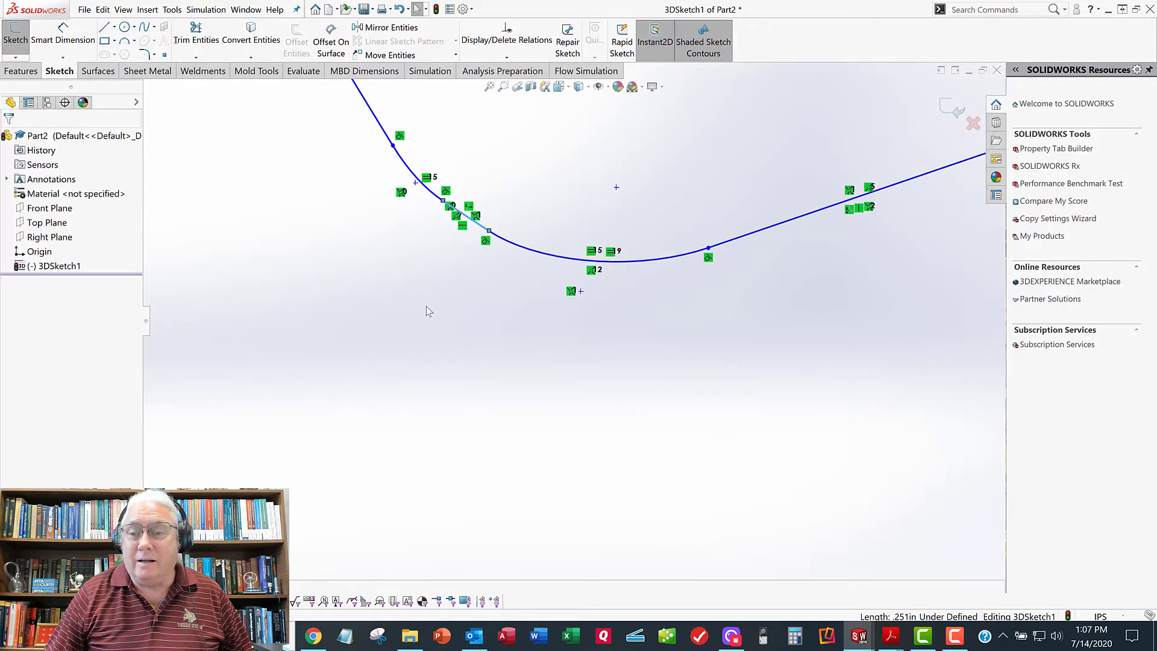
{"action": "middle_click_drag", "start_coordinate": [425, 306], "coordinate": [484, 229]}
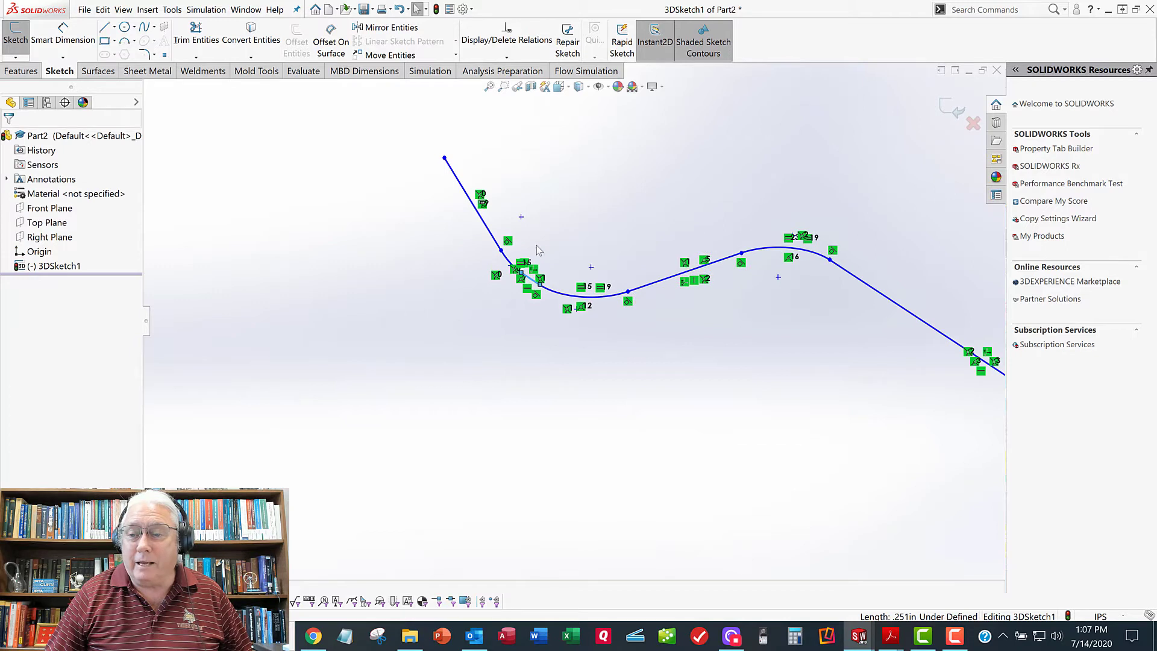
{"action": "left_click", "coordinate": [486, 227]}
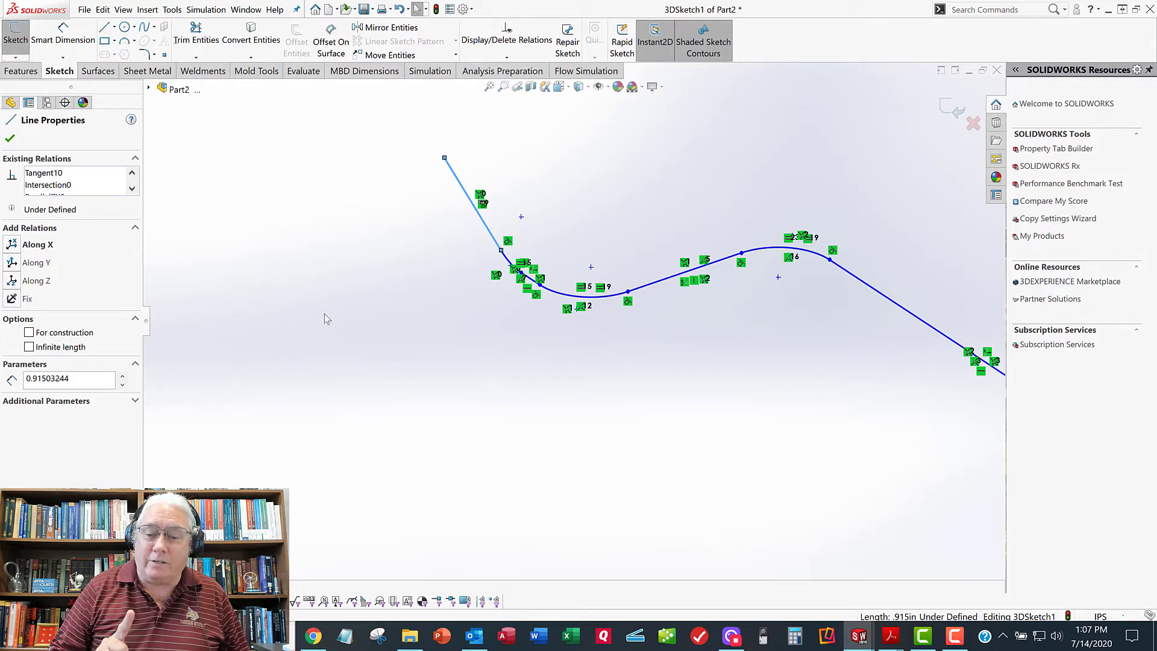
{"action": "left_click", "coordinate": [353, 266]}
{"action": "middle_click_drag", "start_coordinate": [353, 265], "coordinate": [364, 309]}
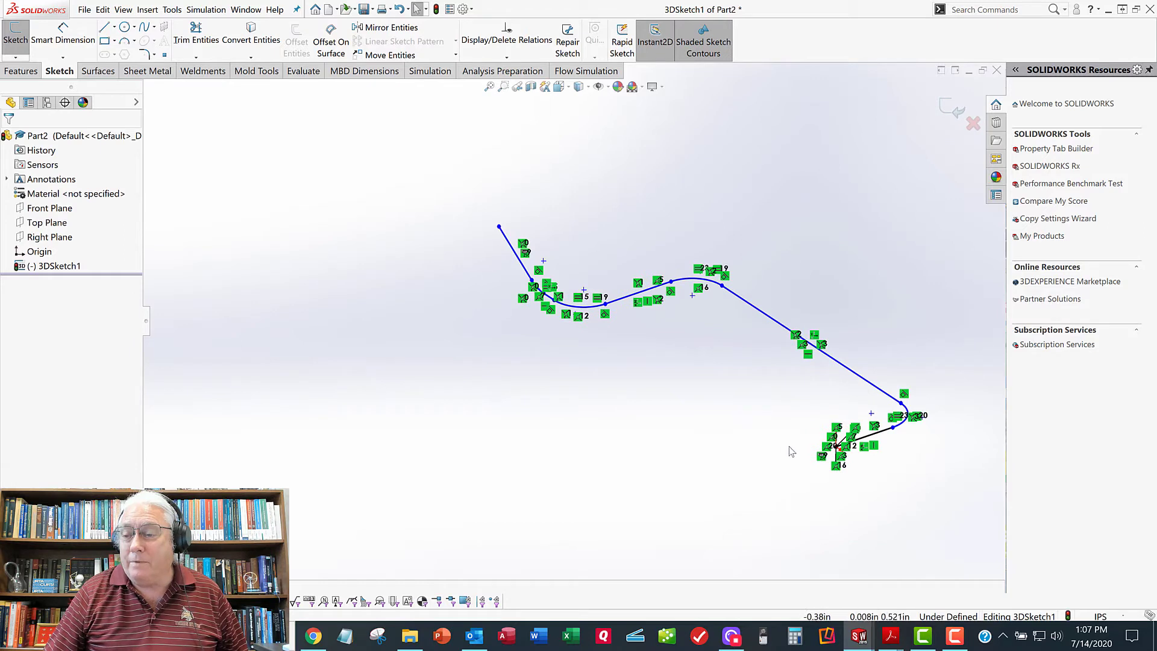
- Dimension the distance from the origin to the long X-direction line as 1.5 in with Smart Dimension
{"action": "left_click", "coordinate": [67, 37]}
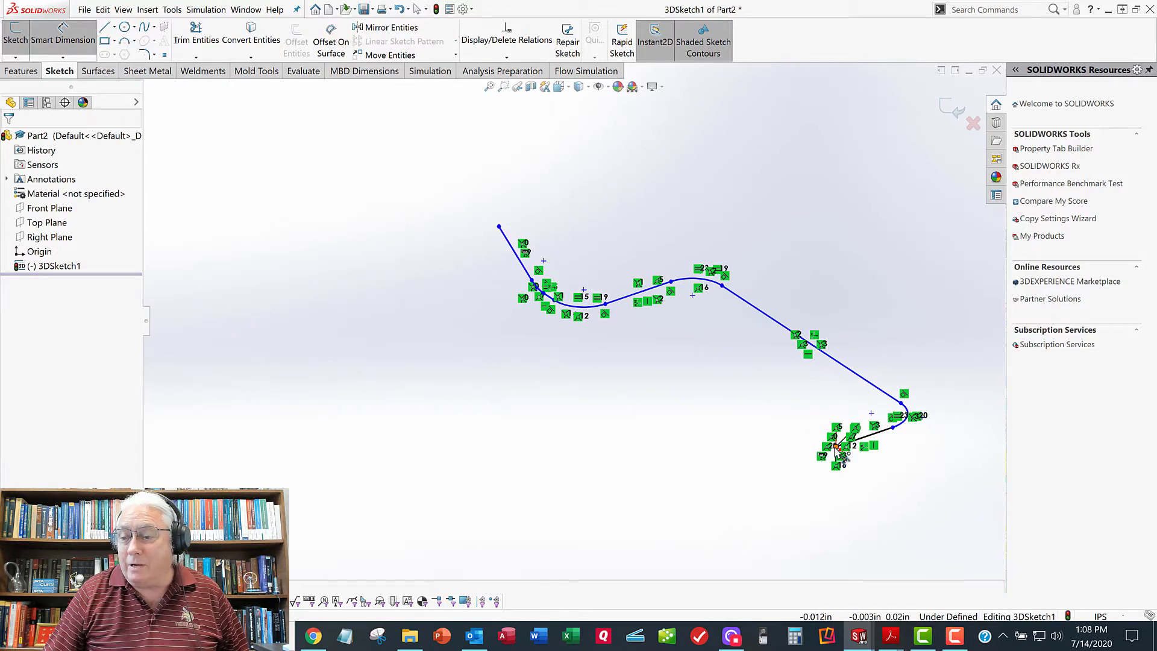
{"action": "left_click", "coordinate": [860, 379]}
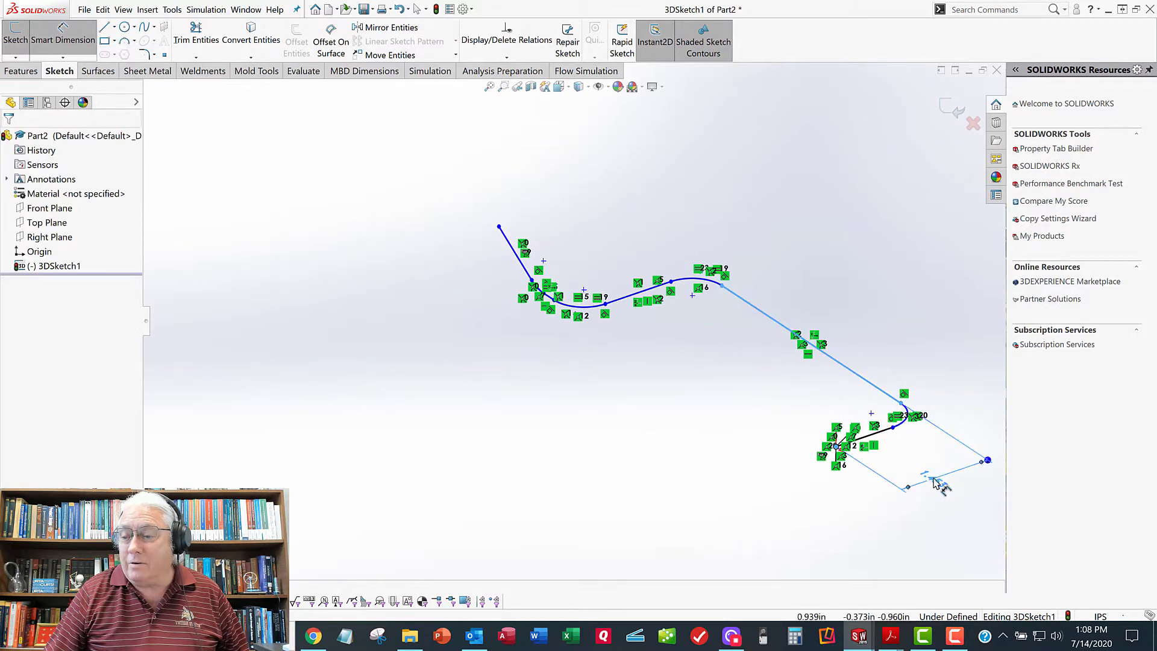
{"action": "left_click", "coordinate": [935, 480]}
{"action": "type", "text": "1.5"}
{"action": "key", "text": "Return"}
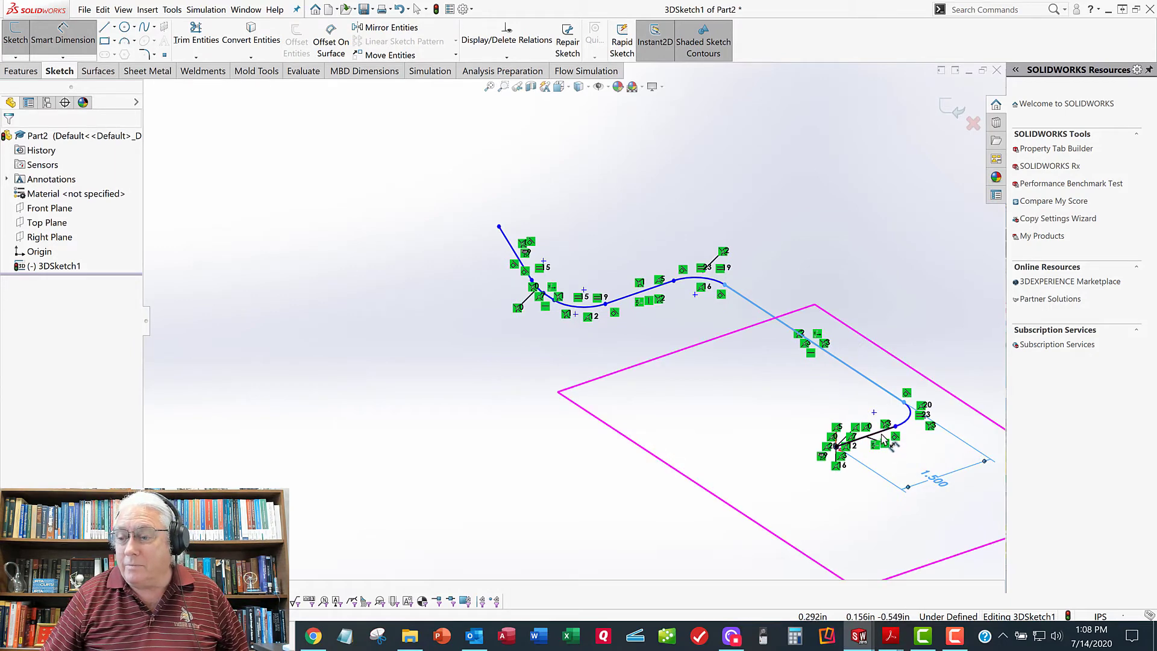
- Dimension the distance between the origin line and the parallel Z-direction line as 5.85 in
{"action": "left_click", "coordinate": [646, 292]}
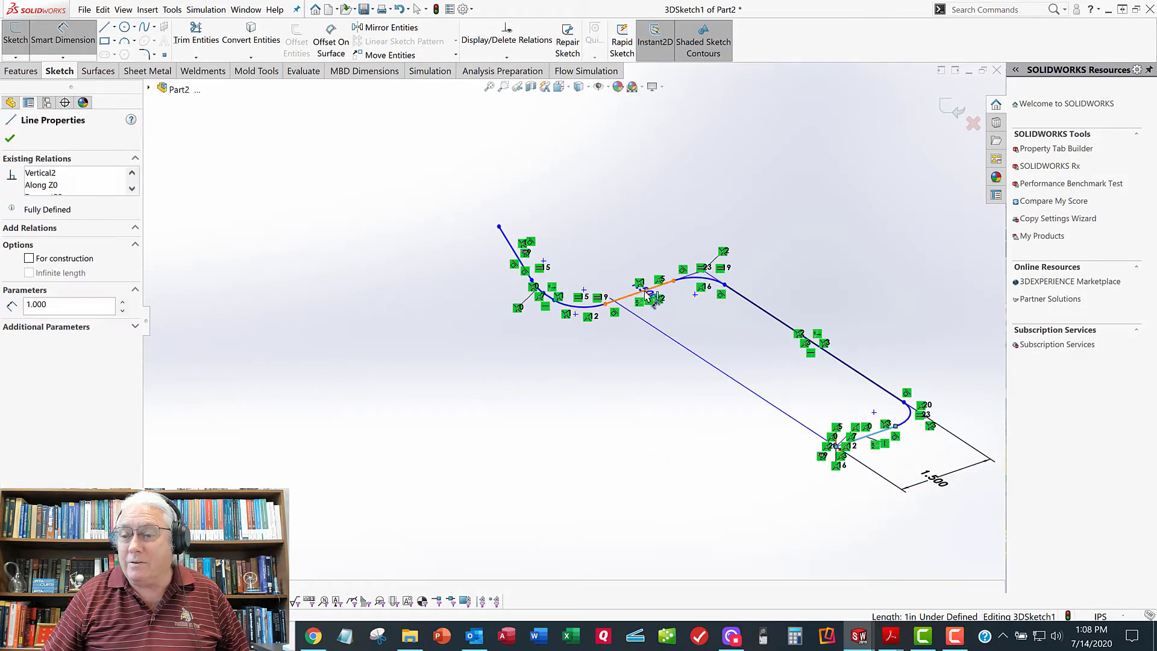
{"action": "left_click_drag", "start_coordinate": [646, 293], "coordinate": [868, 295]}
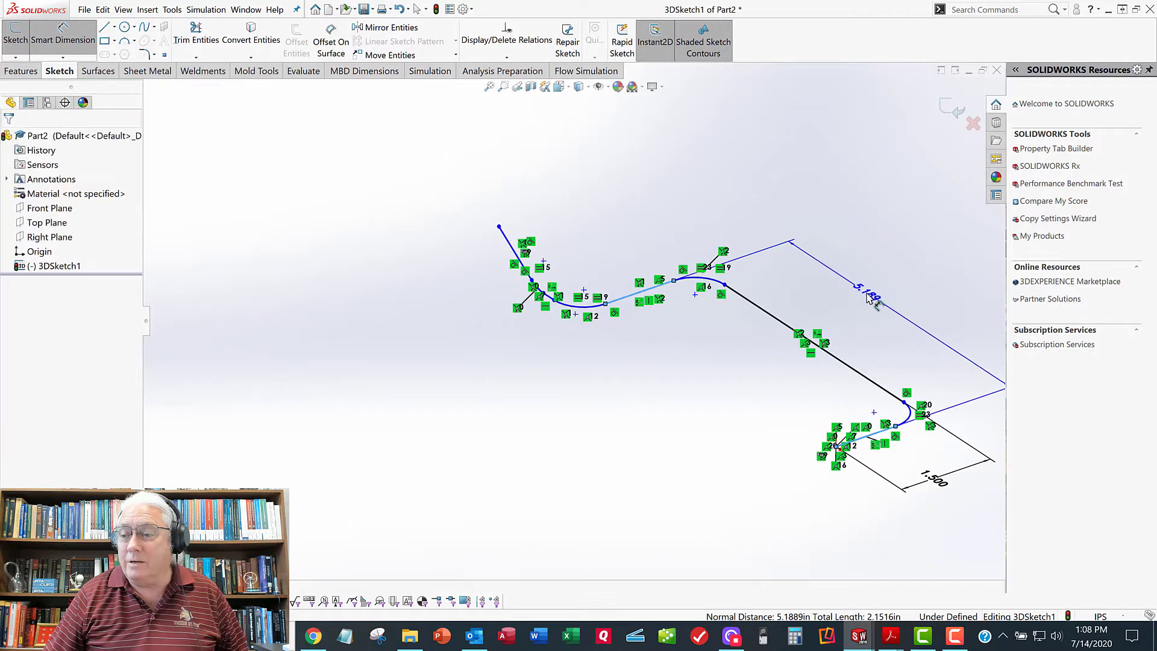
{"action": "left_click", "coordinate": [867, 297]}
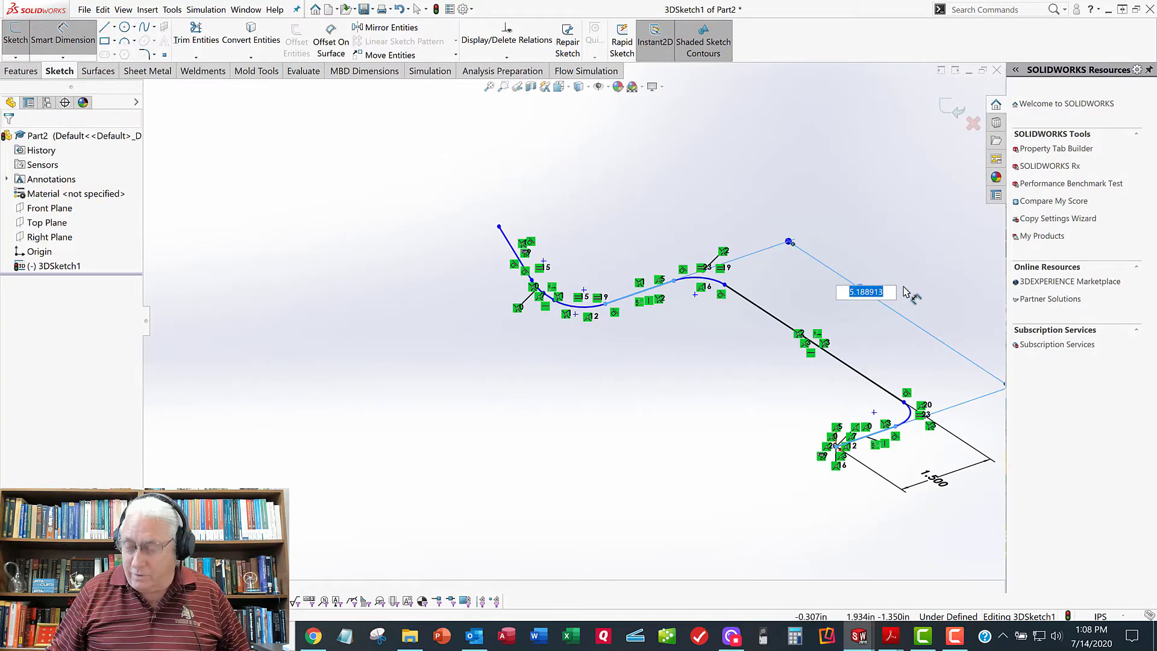
{"action": "type", "text": "5.85"}
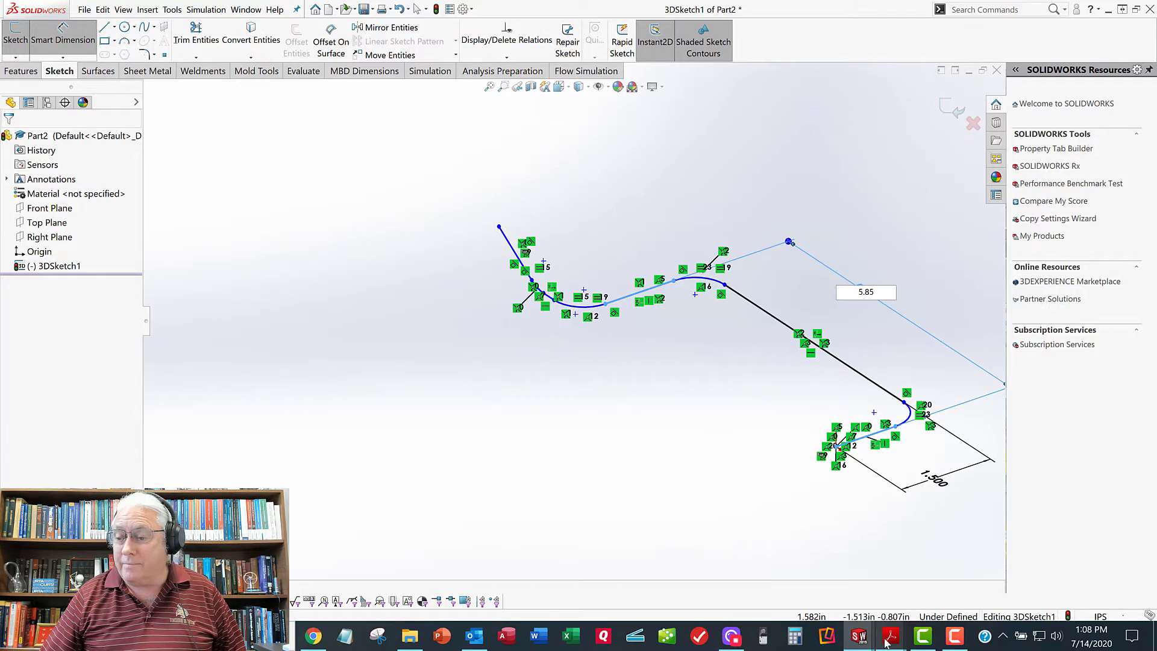
{"action": "mouse_move", "coordinate": [890, 636]}
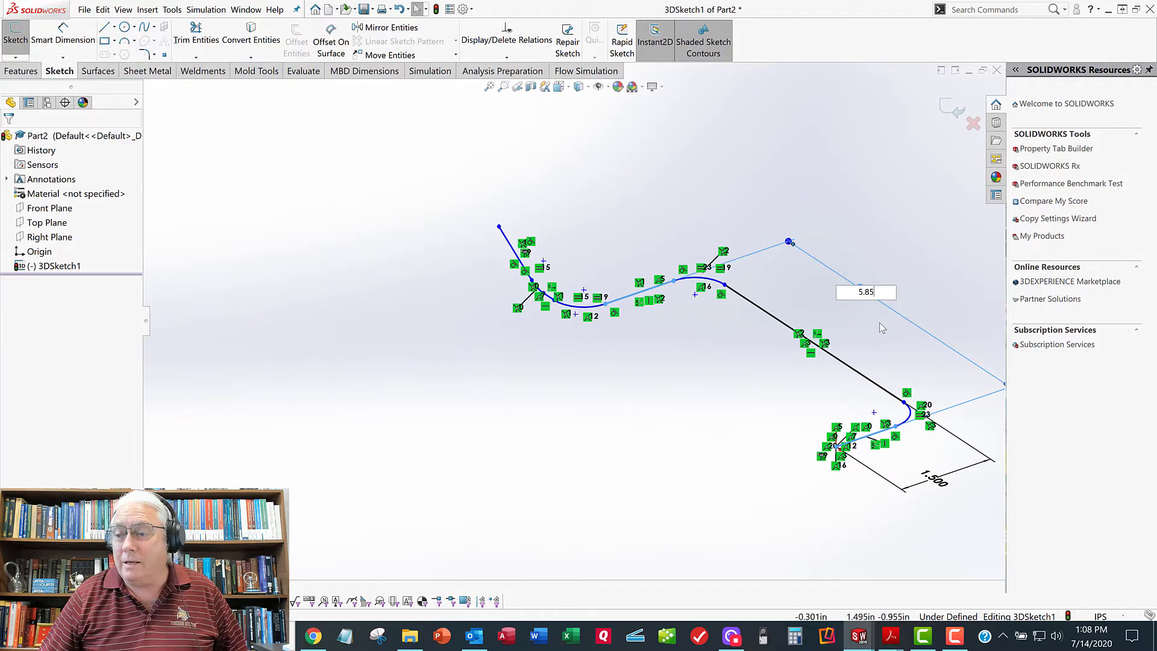
{"action": "key", "text": "Return"}
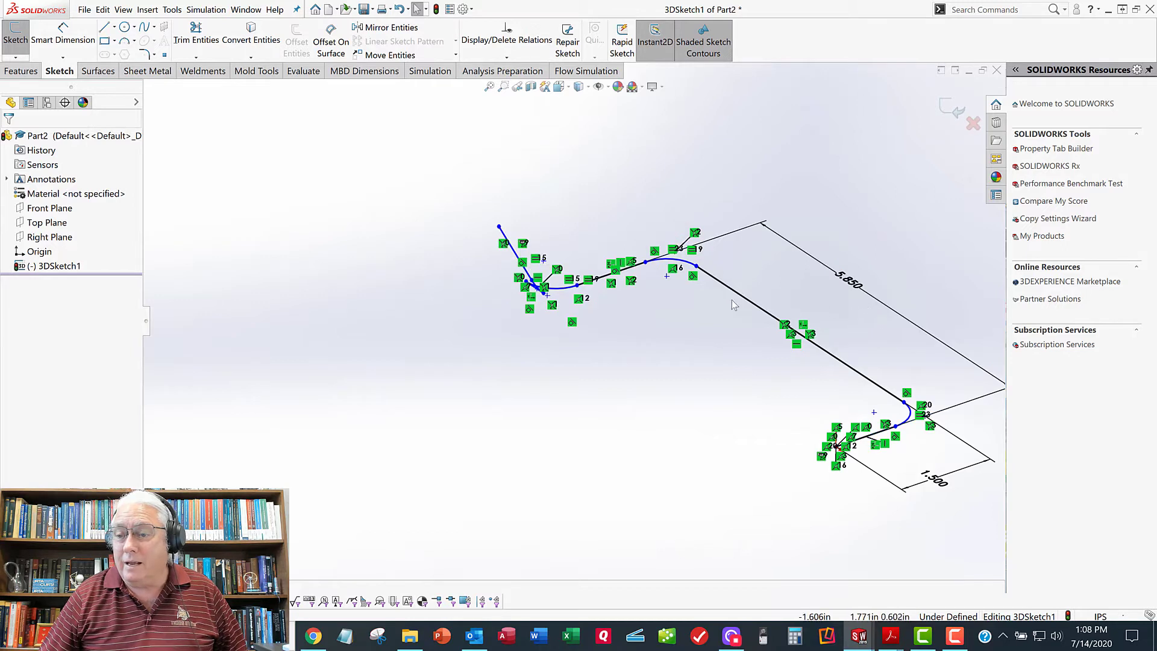
- Pull the path's free end outward and upward to untangle the folded end corner and lengthen the sloped end line
{"action": "scroll", "coordinate": [544, 311], "scroll_direction": "down", "scroll_amount": 3}
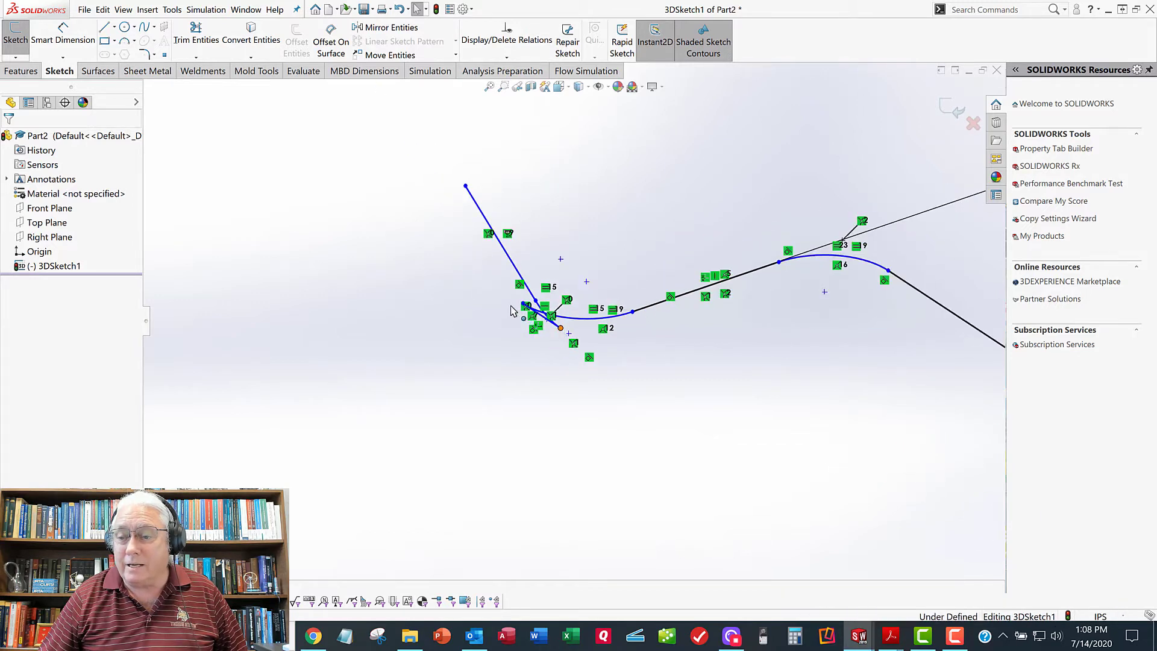
{"action": "left_click_drag", "start_coordinate": [511, 309], "coordinate": [456, 175]}
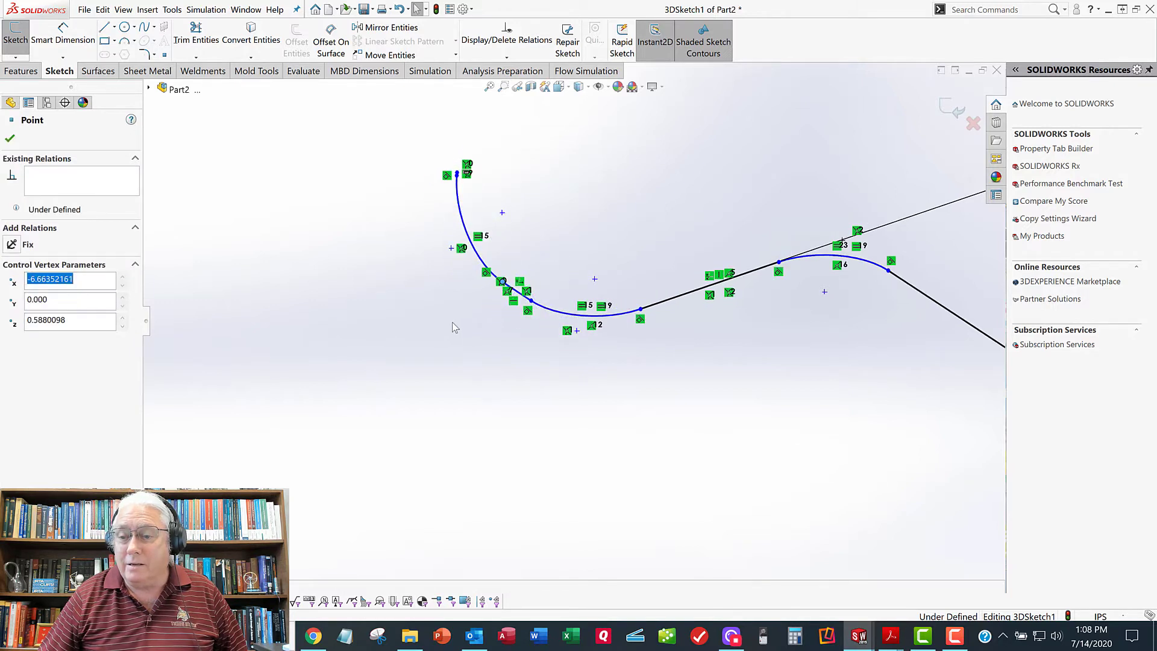
{"action": "left_click", "coordinate": [457, 312]}
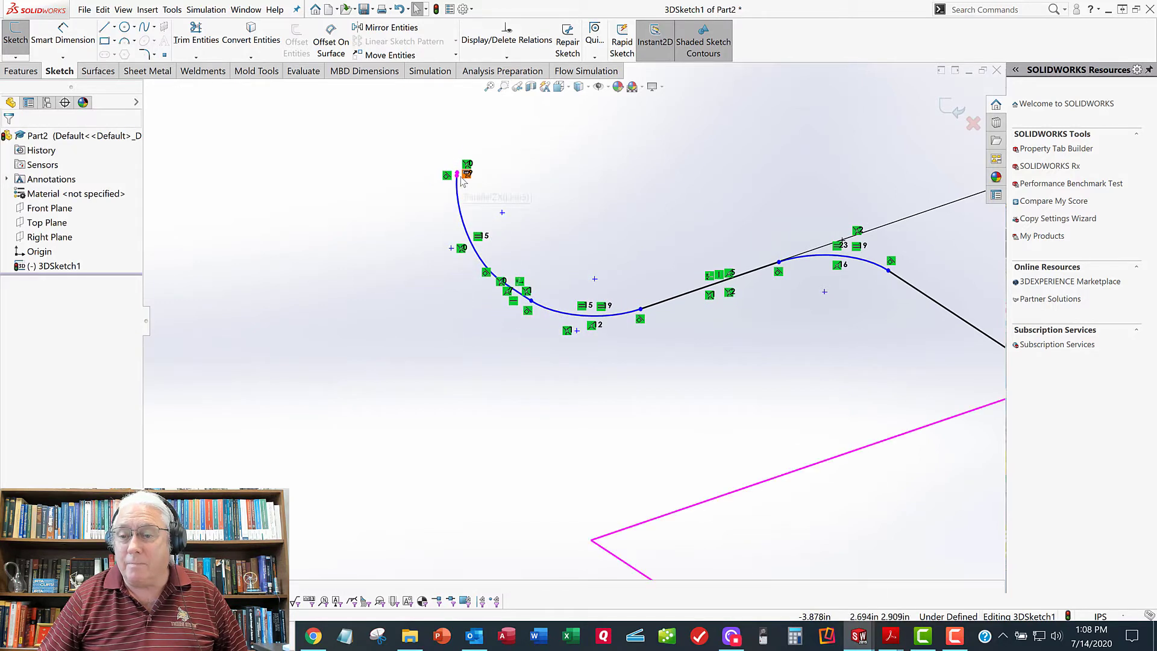
{"action": "scroll", "coordinate": [462, 181], "scroll_direction": "down", "scroll_amount": 3}
{"action": "scroll", "coordinate": [521, 239], "scroll_direction": "up", "scroll_amount": 3}
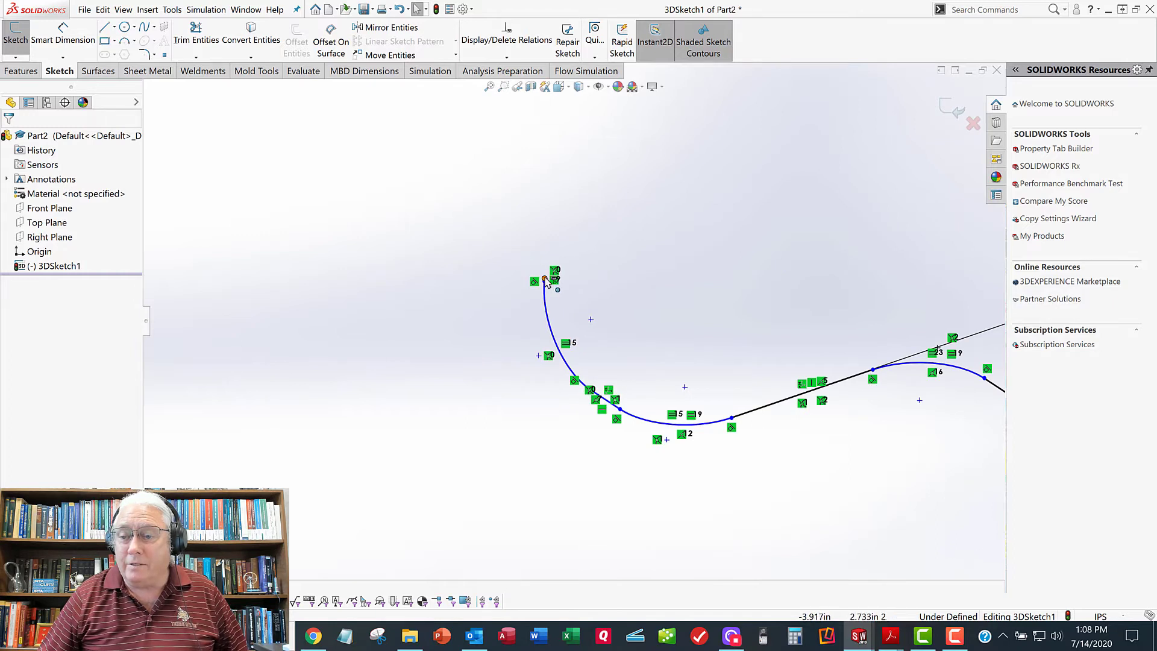
{"action": "left_click_drag", "start_coordinate": [545, 281], "coordinate": [494, 221]}
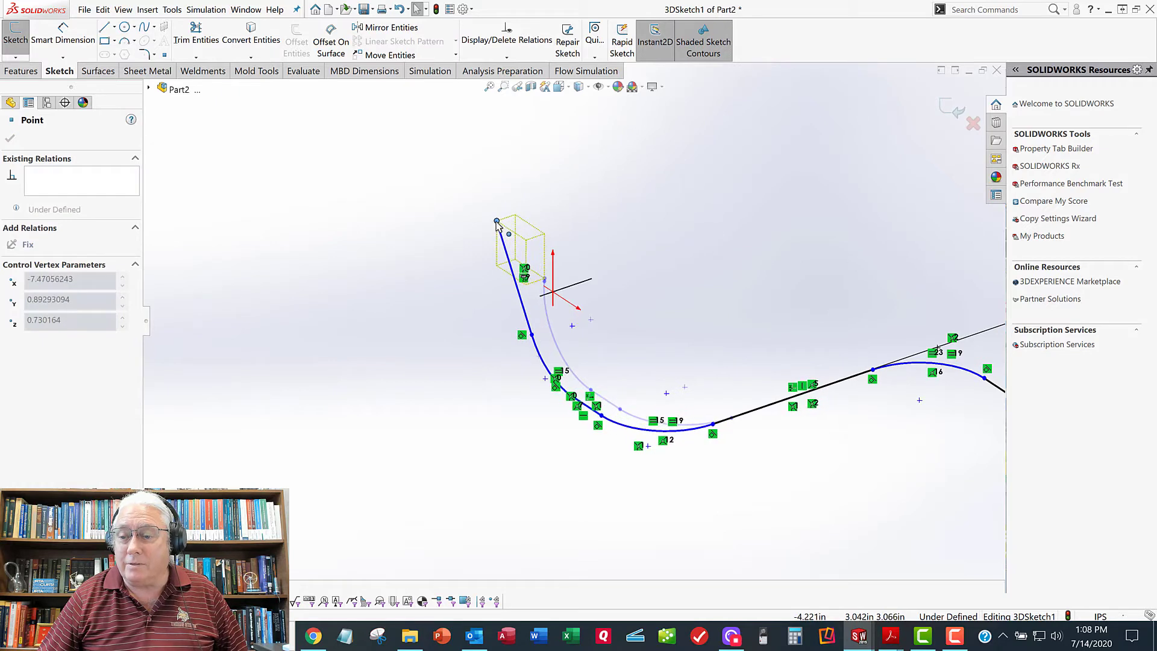
{"action": "left_click", "coordinate": [460, 322]}
{"action": "mouse_move", "coordinate": [460, 322]}
{"action": "middle_mouse_down"}
{"action": "mouse_move", "coordinate": [498, 338]}
{"action": "mouse_move", "coordinate": [455, 339]}
{"action": "middle_mouse_up"}
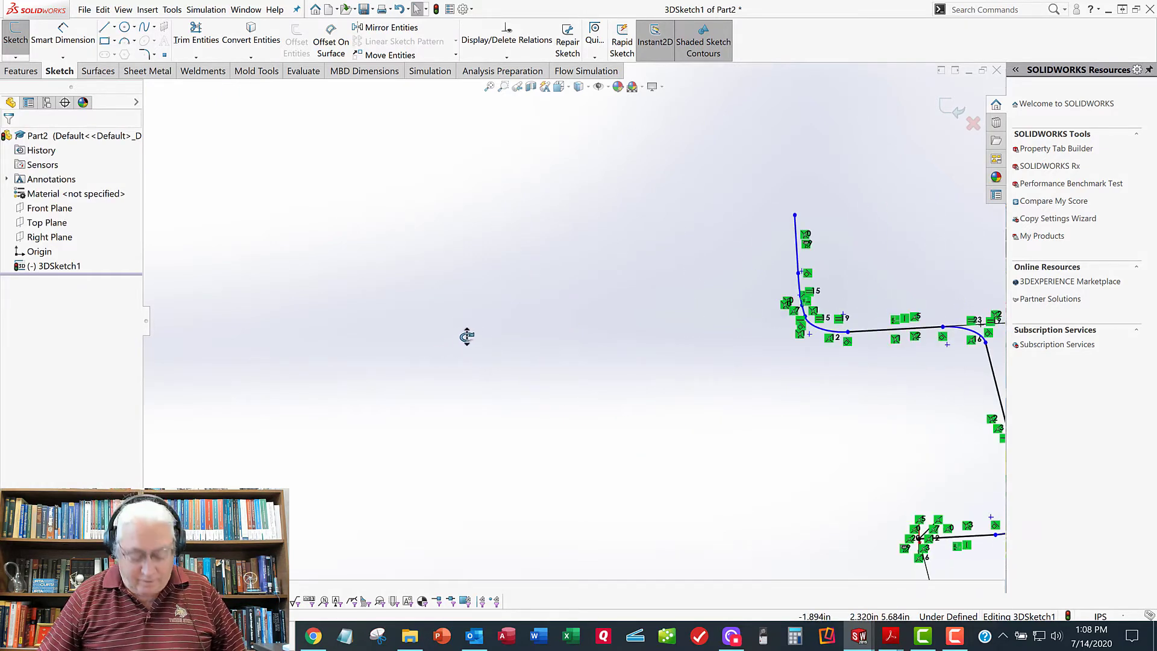
- Examine the path in the Top view and from rotated angles, checking the position of its free end point
{"action": "key", "text": "space"}
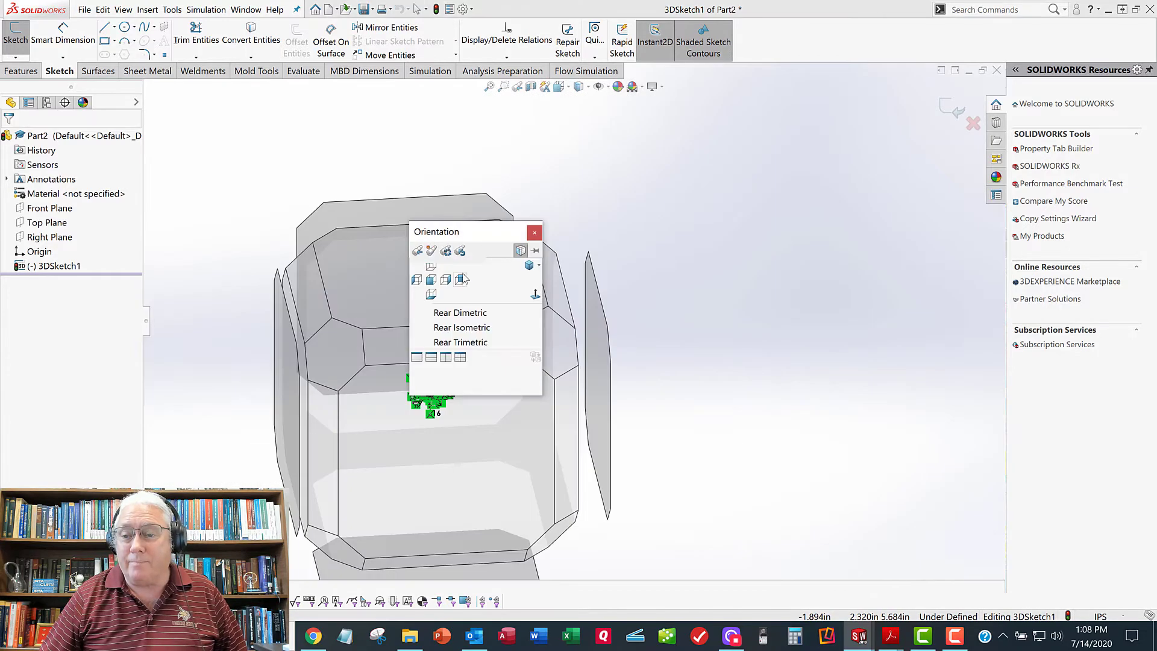
{"action": "left_click", "coordinate": [431, 265]}
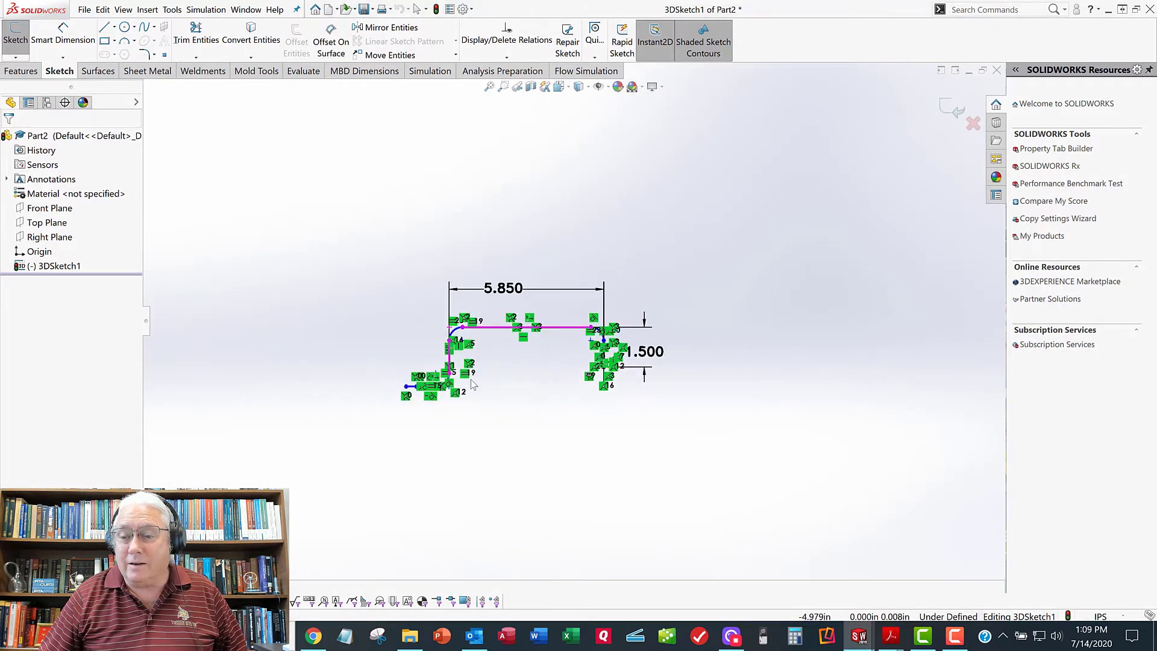
{"action": "scroll", "coordinate": [428, 392], "scroll_direction": "down", "scroll_amount": 5}
{"action": "scroll", "coordinate": [455, 374], "scroll_direction": "down", "scroll_amount": 3}
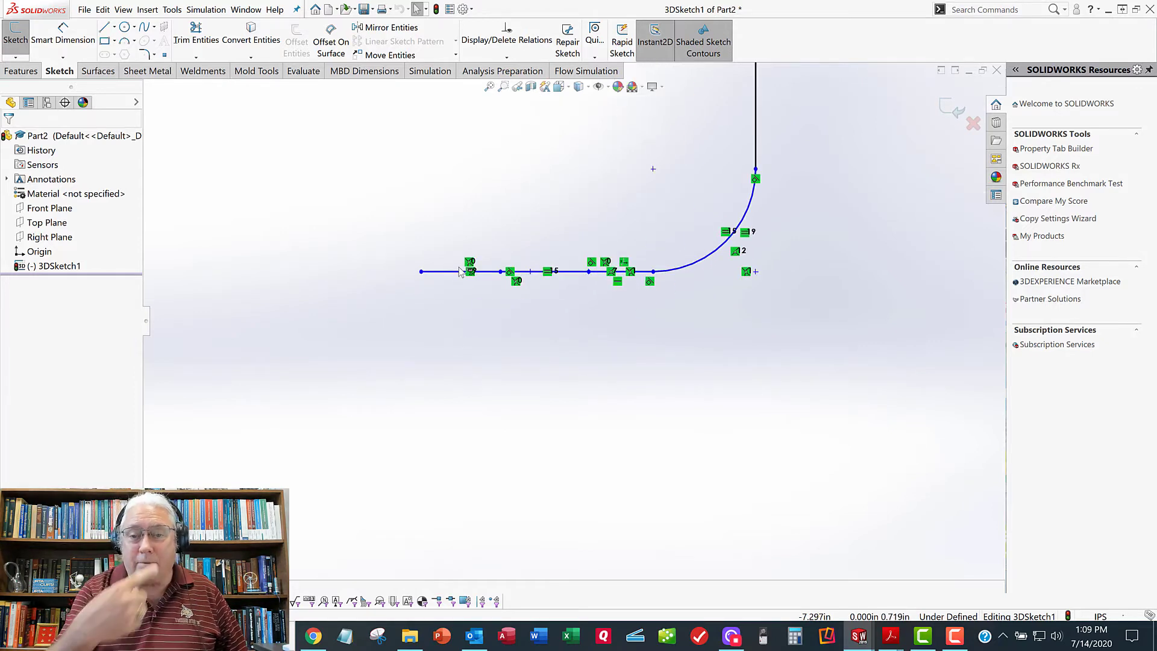
{"action": "left_click", "coordinate": [422, 271]}
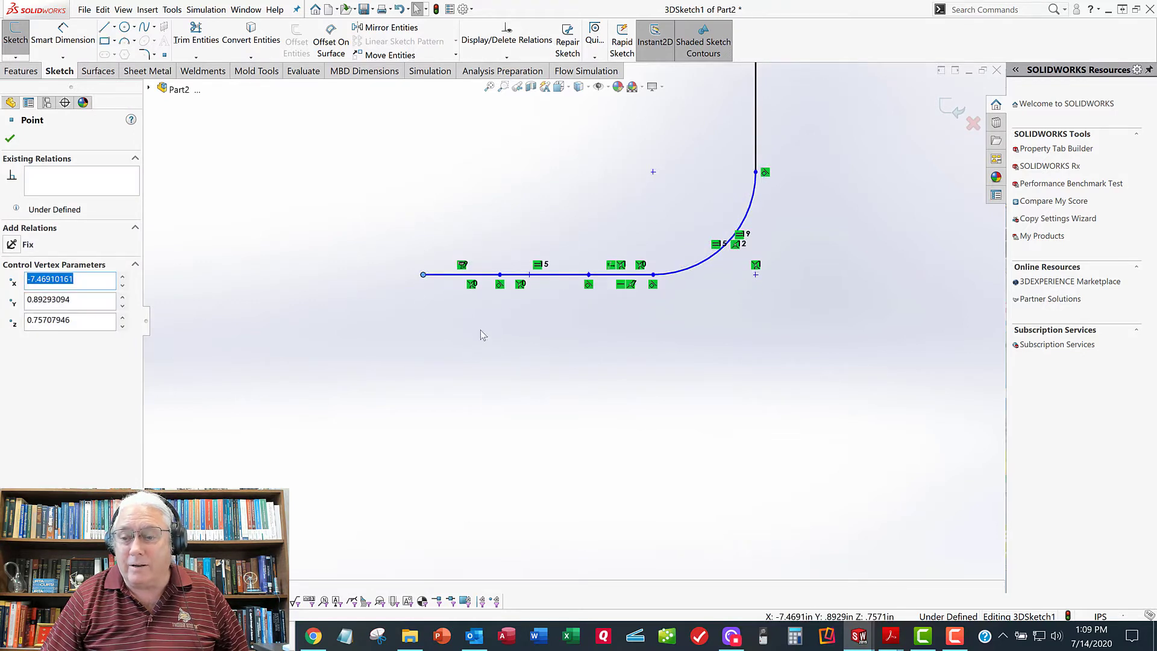
{"action": "key", "text": "Left"}
{"action": "key", "text": "Left"}
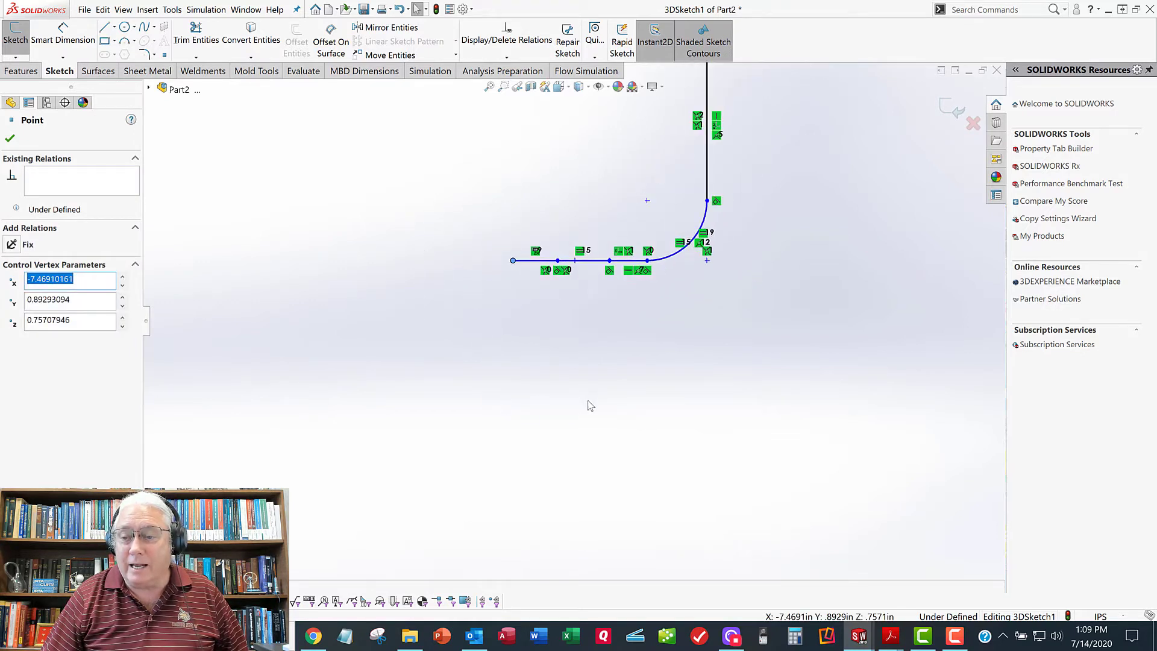
{"action": "mouse_move", "coordinate": [591, 356]}
{"action": "middle_mouse_down"}
{"action": "mouse_move", "coordinate": [576, 305]}
{"action": "mouse_move", "coordinate": [537, 320]}
{"action": "middle_mouse_up"}
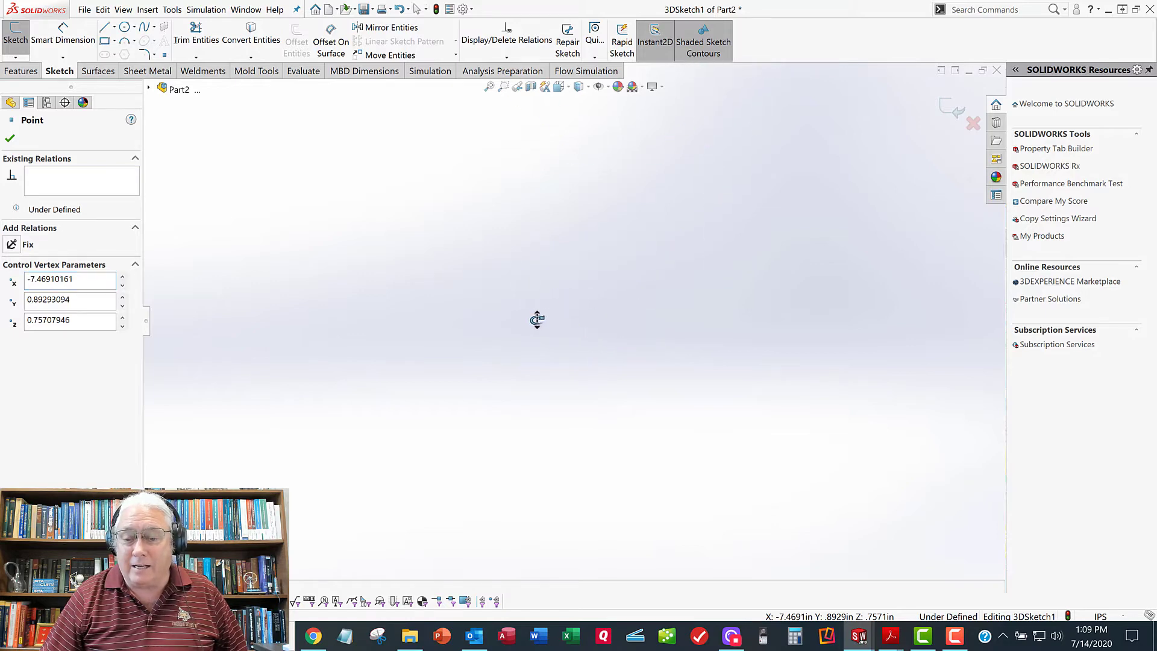
{"action": "key", "text": "Down"}
{"action": "key", "text": "Down"}
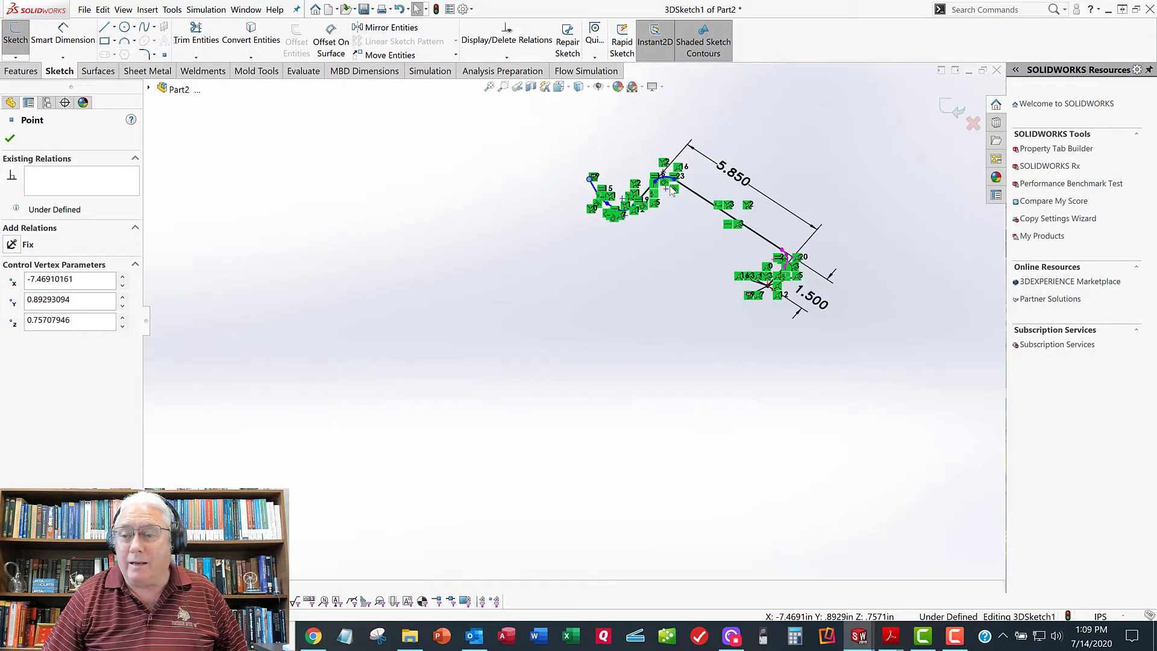
- Make the sloped line at the path's free end parallel to the Front Plane
{"action": "scroll", "coordinate": [669, 192], "scroll_direction": "down", "scroll_amount": 6}
{"action": "left_click", "coordinate": [480, 224]}
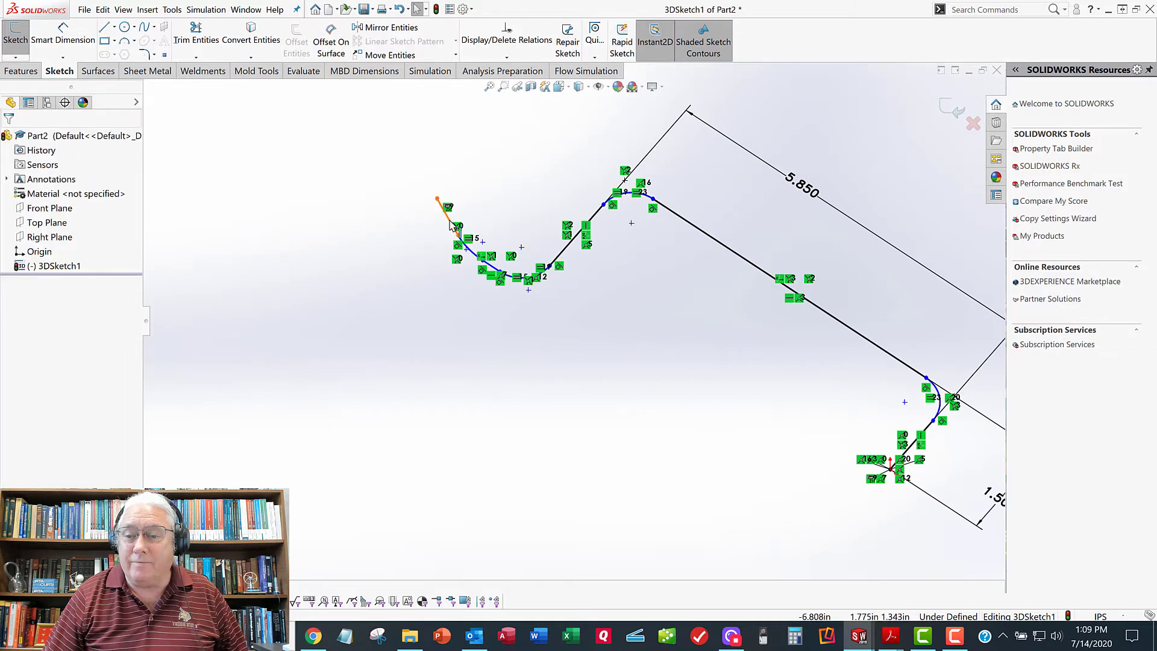
{"action": "left_click", "coordinate": [451, 224]}
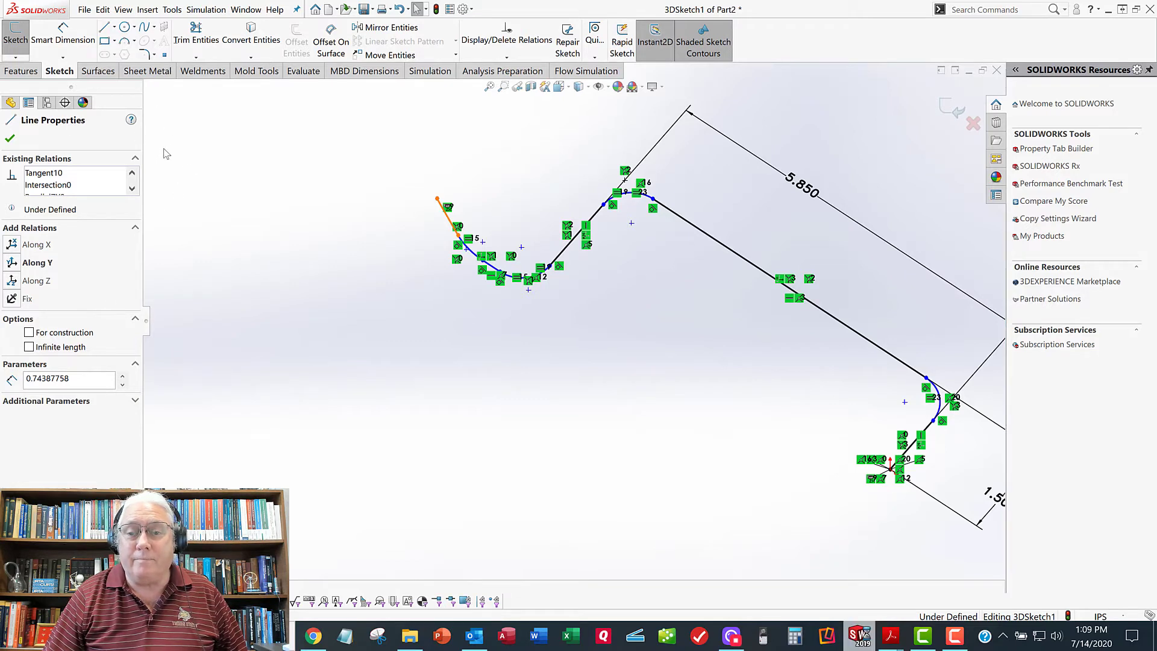
{"action": "left_click", "coordinate": [252, 241]}
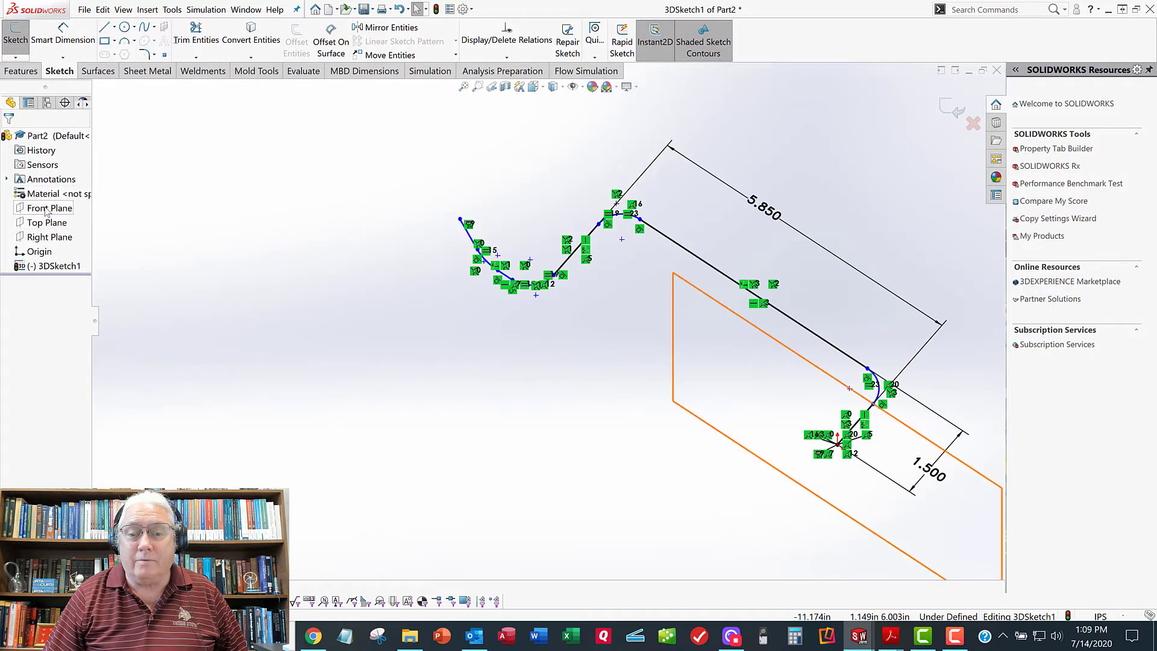
{"action": "left_click", "coordinate": [50, 208]}
{"action": "scroll", "coordinate": [505, 242], "scroll_direction": "down", "scroll_amount": 3}
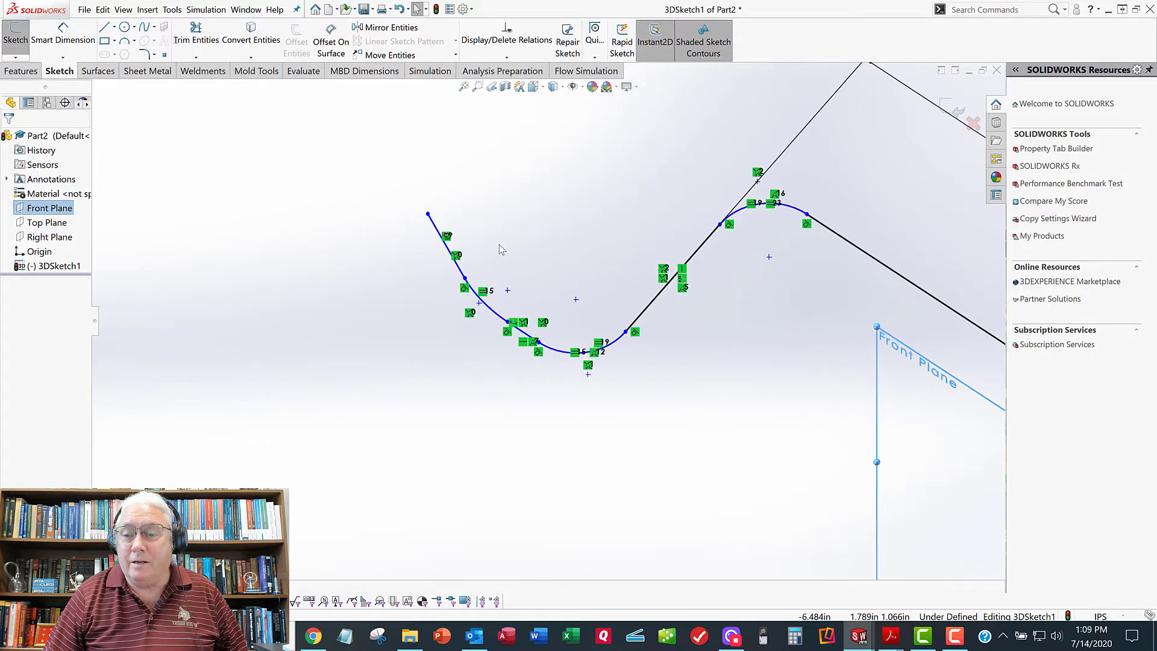
{"action": "left_click", "coordinate": [449, 255]}
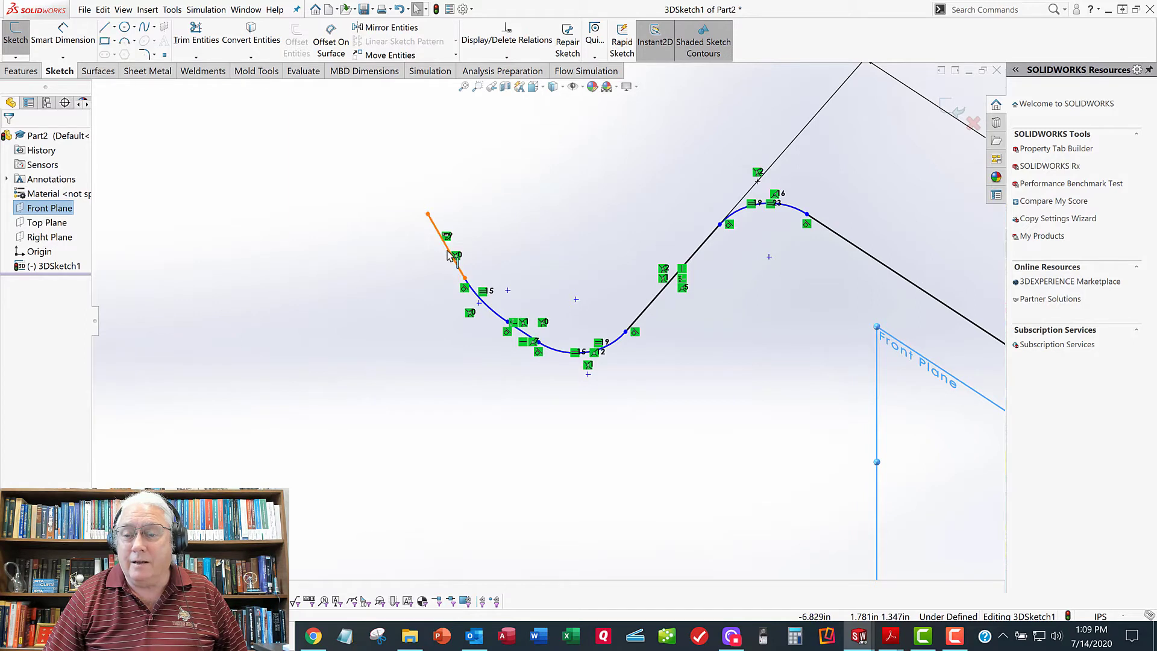
{"action": "scroll", "coordinate": [366, 269], "scroll_direction": "up", "scroll_amount": 3}
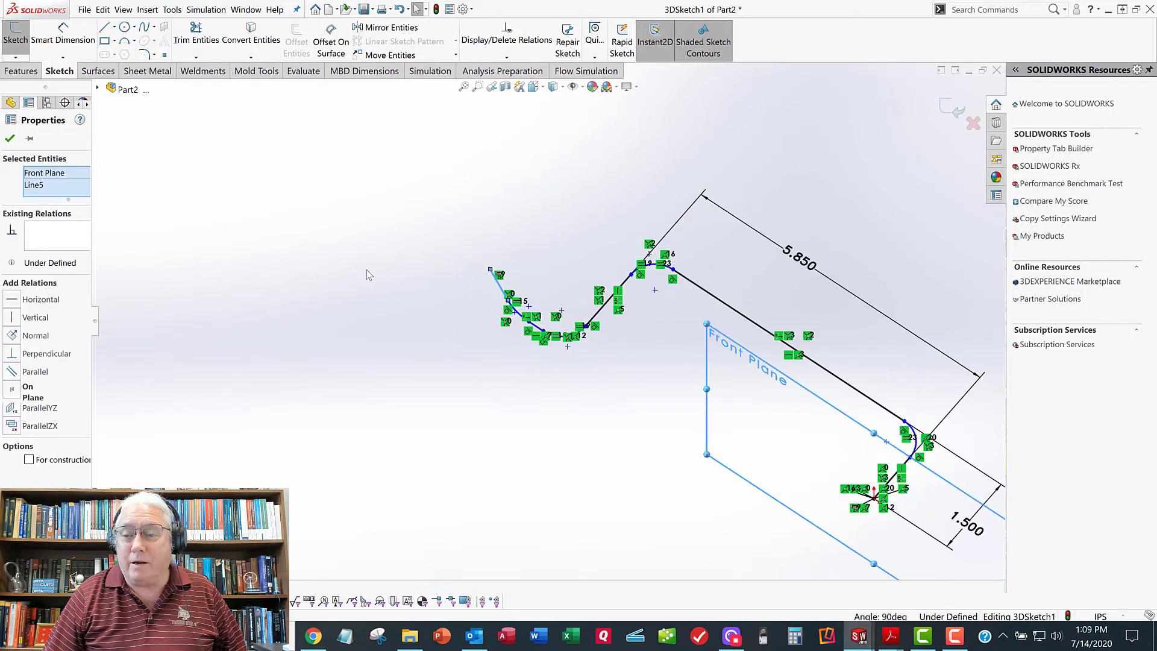
{"action": "left_click", "coordinate": [11, 372]}
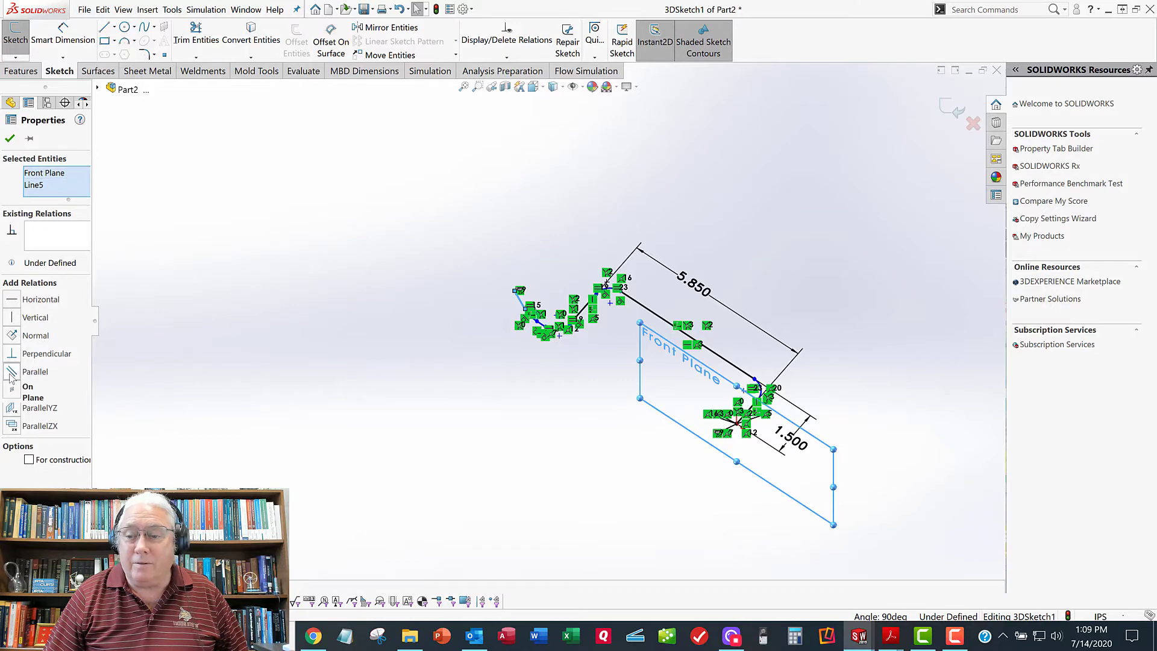
{"action": "left_click", "coordinate": [10, 139]}
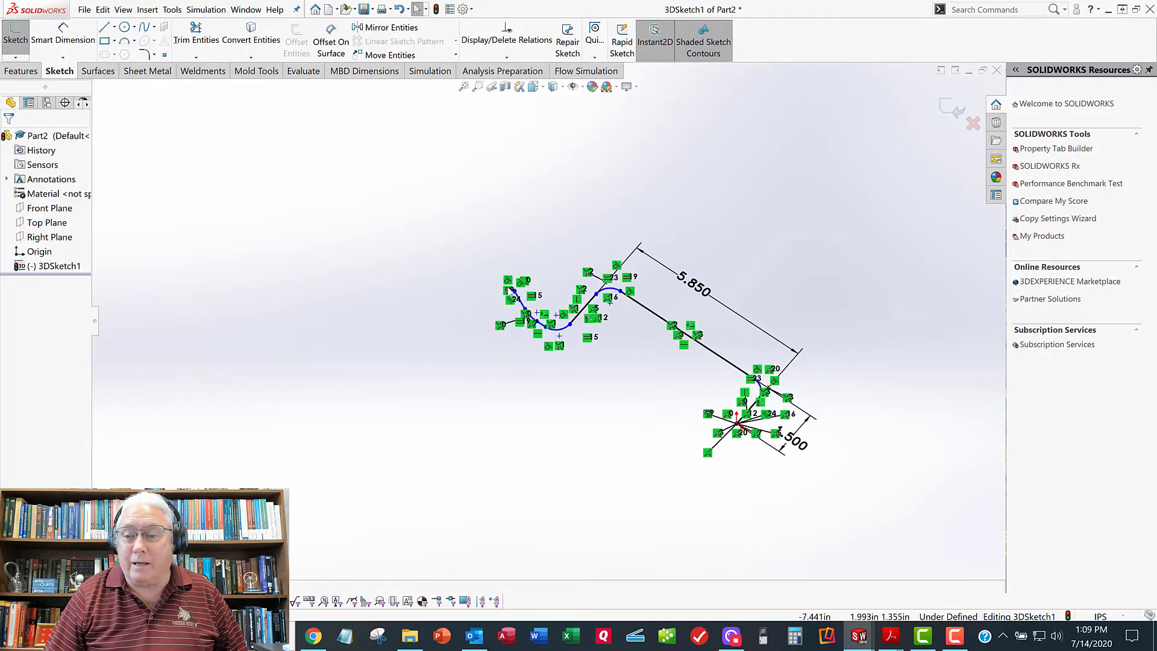
- Dimension the vertical distance from the path's free end point to the short X-direction line as 0.5 in
{"action": "scroll", "coordinate": [521, 306], "scroll_direction": "down", "scroll_amount": 2}
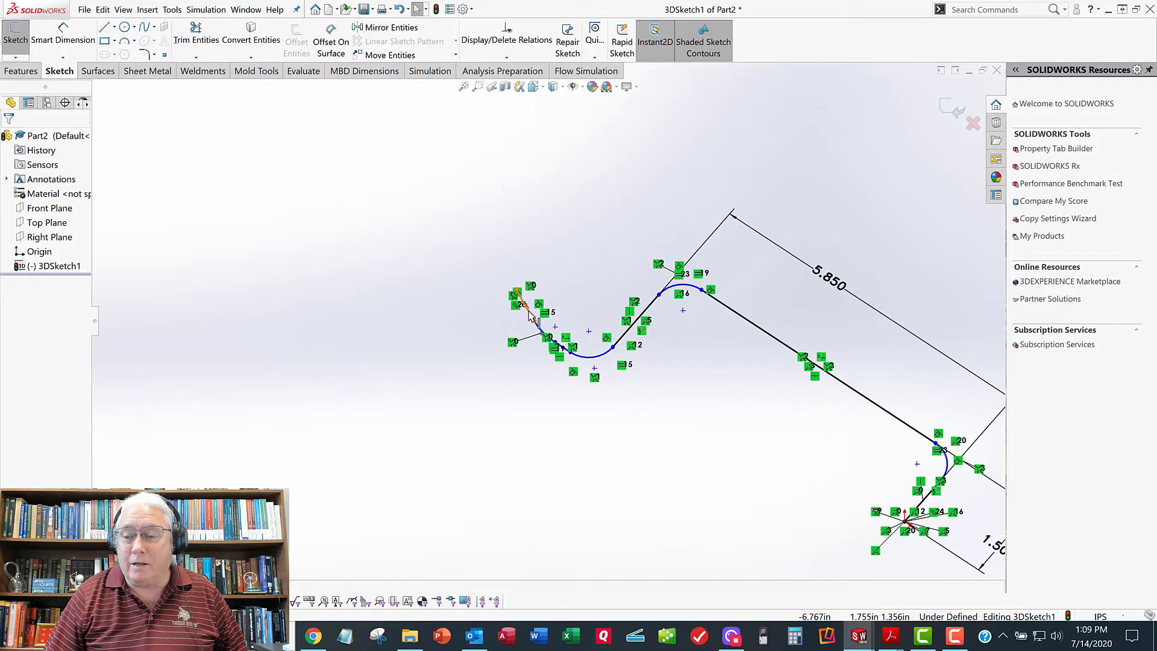
{"action": "scroll", "coordinate": [529, 317], "scroll_direction": "up", "scroll_amount": 2}
{"action": "mouse_move", "coordinate": [564, 348]}
{"action": "middle_mouse_down"}
{"action": "mouse_move", "coordinate": [562, 287]}
{"action": "mouse_move", "coordinate": [501, 288]}
{"action": "middle_mouse_up"}
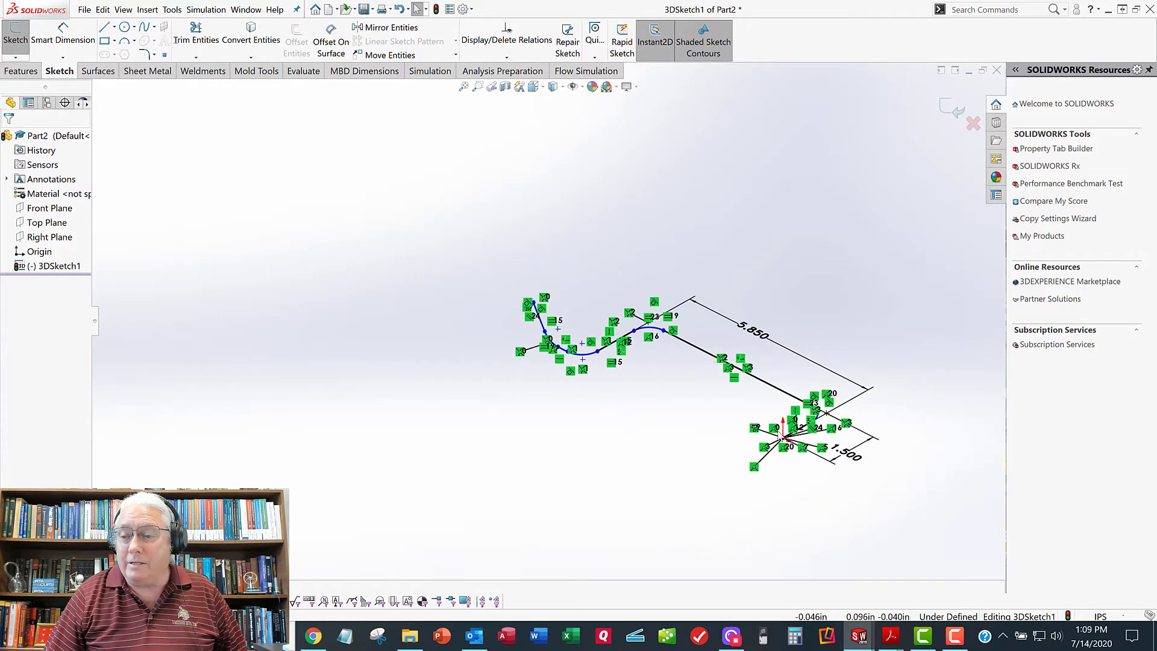
{"action": "scroll", "coordinate": [621, 397], "scroll_direction": "down", "scroll_amount": 3}
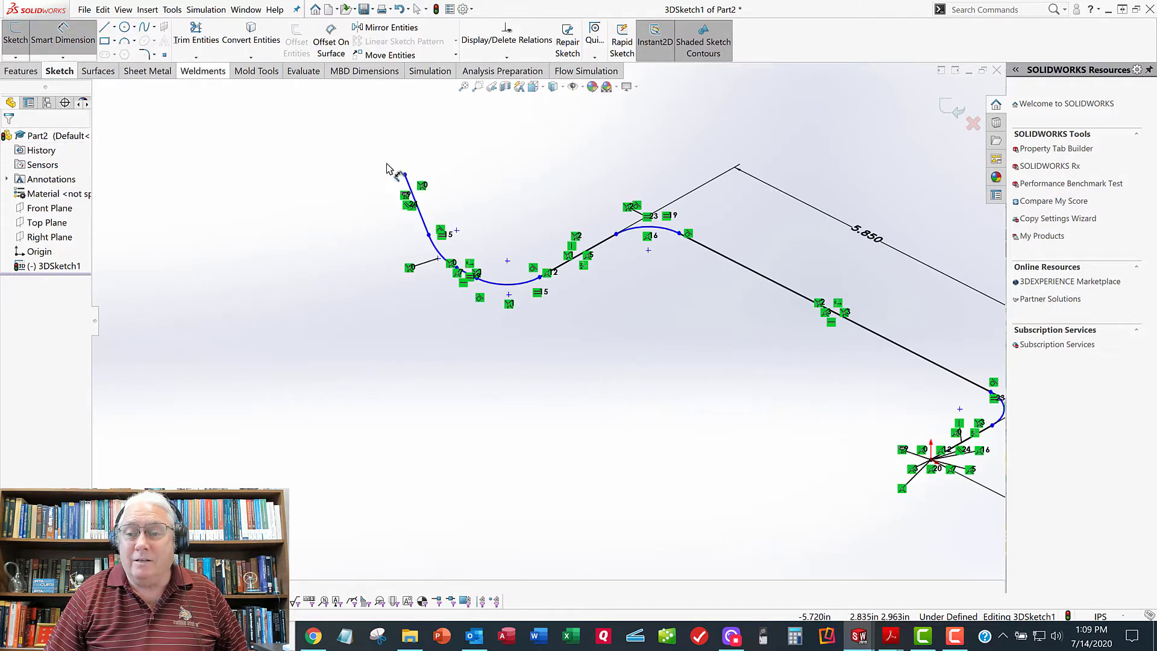
{"action": "left_click", "coordinate": [400, 203]}
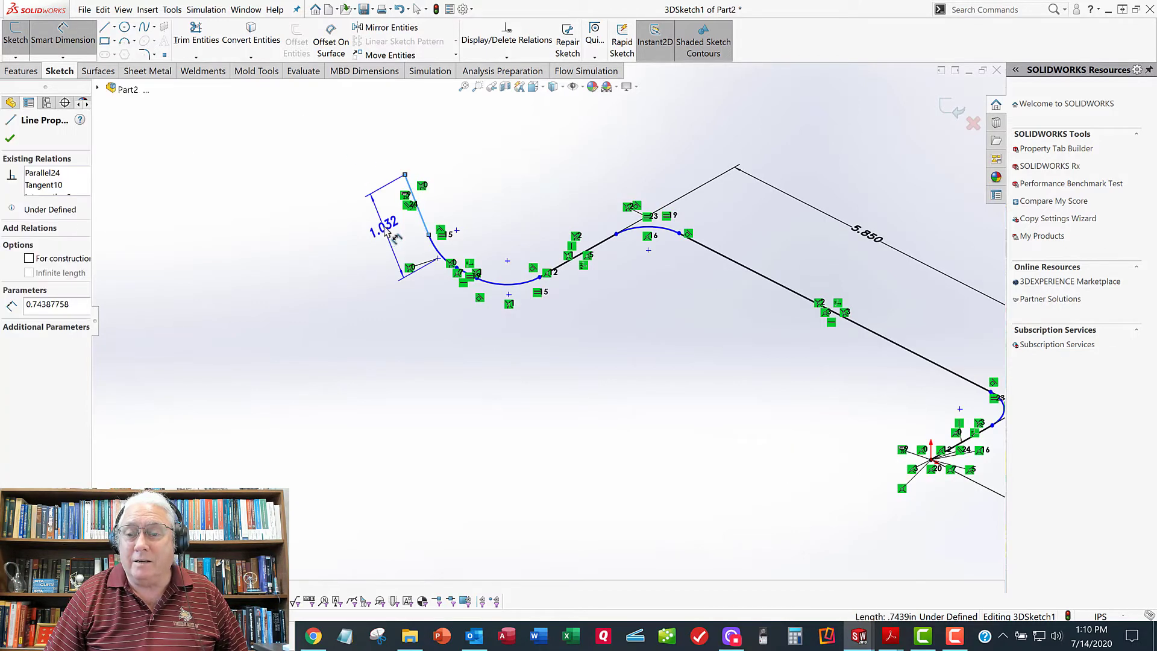
{"action": "key", "text": "Escape"}
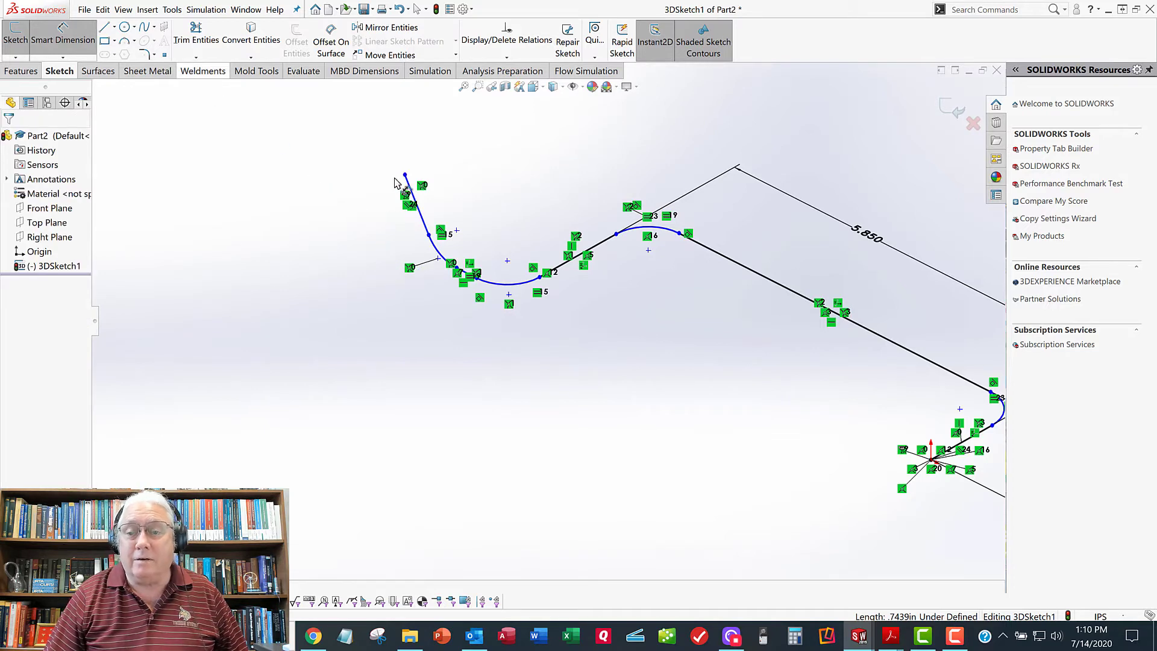
{"action": "left_click", "coordinate": [476, 278]}
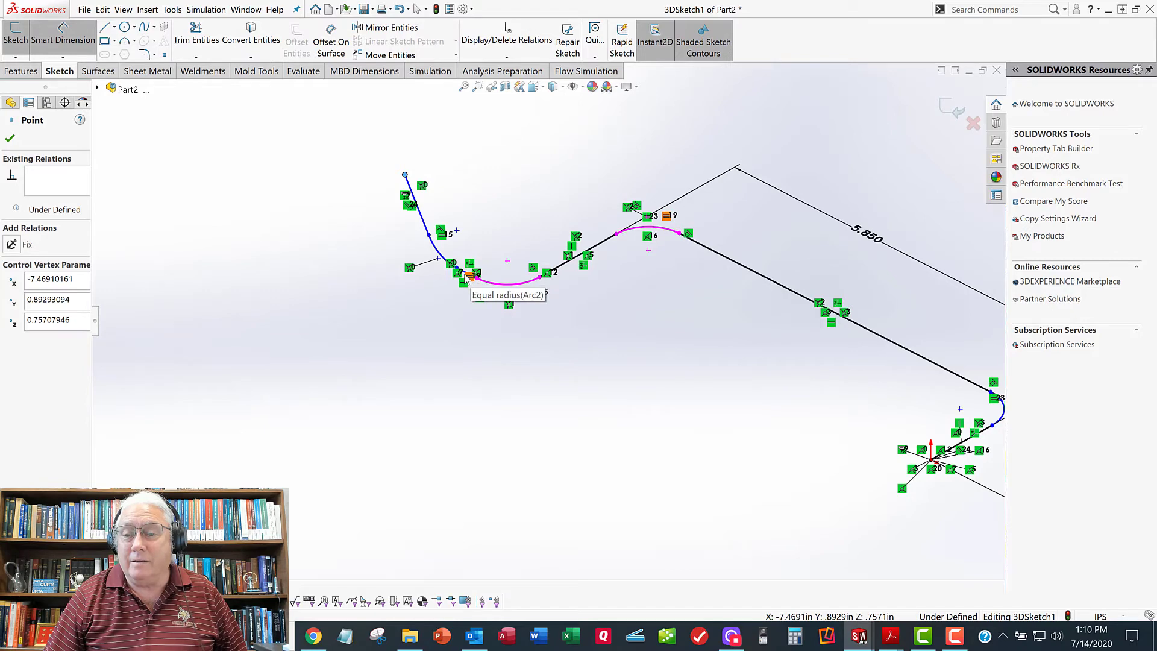
{"action": "scroll", "coordinate": [469, 276], "scroll_direction": "down", "scroll_amount": 3}
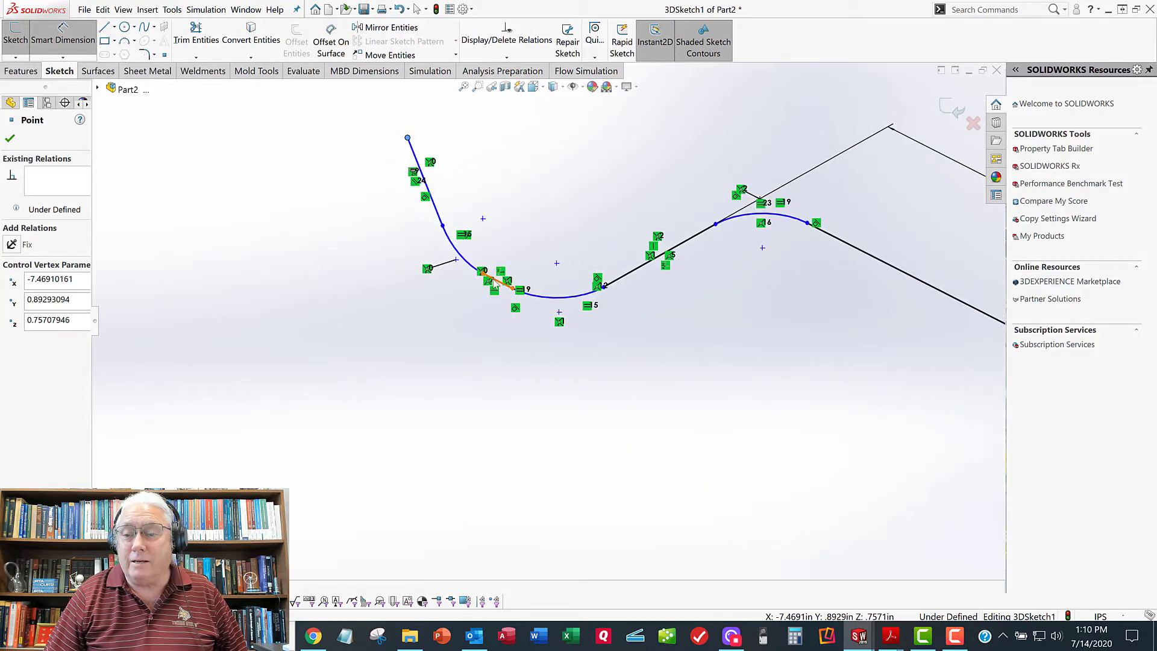
{"action": "left_click", "coordinate": [348, 220]}
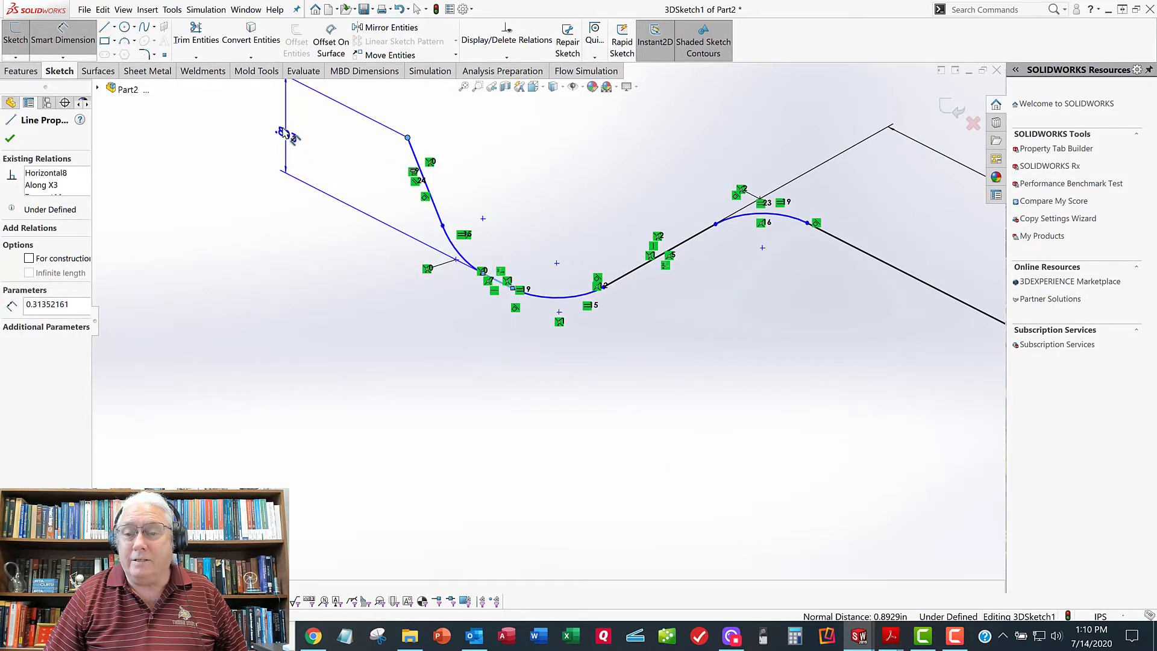
{"action": "left_click", "coordinate": [282, 128]}
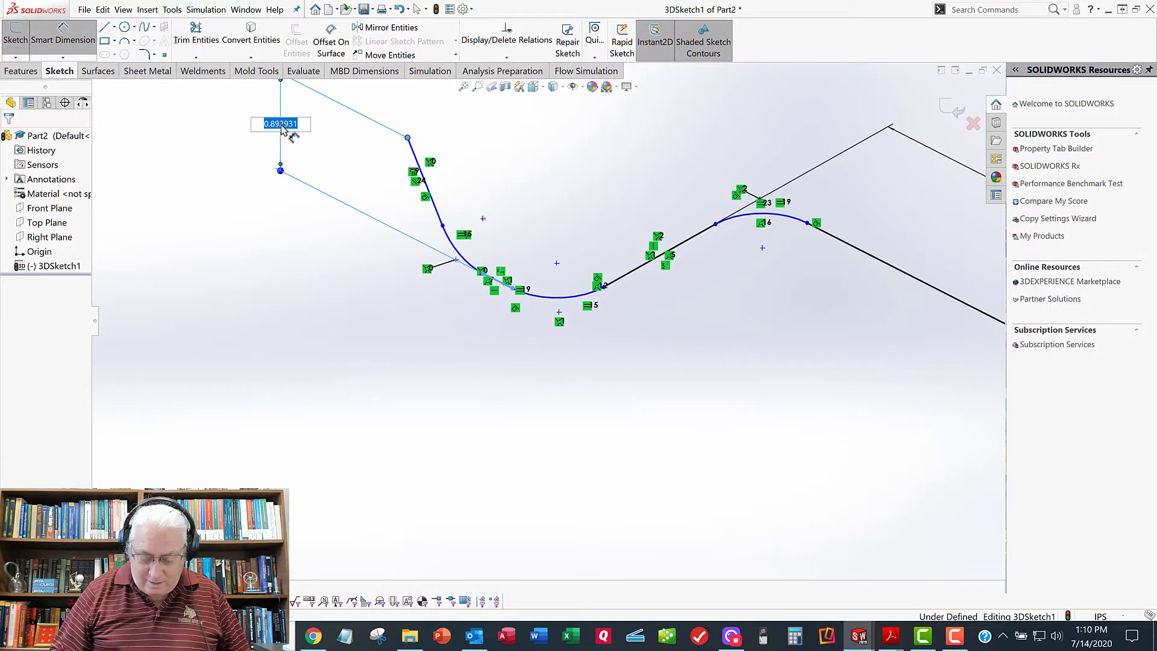
{"action": "type", "text": ".5"}
{"action": "key", "text": "Return"}
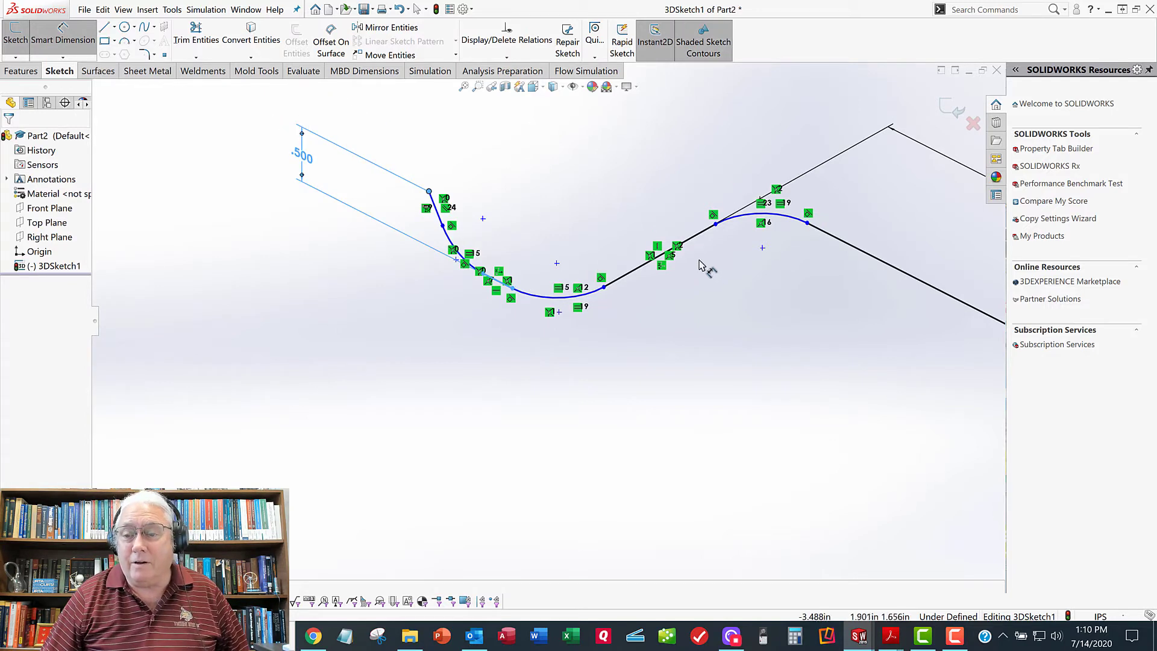
- Dimension the angle between the sloped end line and the short X-direction line as 30 degrees
{"action": "left_click", "coordinate": [442, 220]}
{"action": "scroll", "coordinate": [484, 281], "scroll_direction": "down", "scroll_amount": 2}
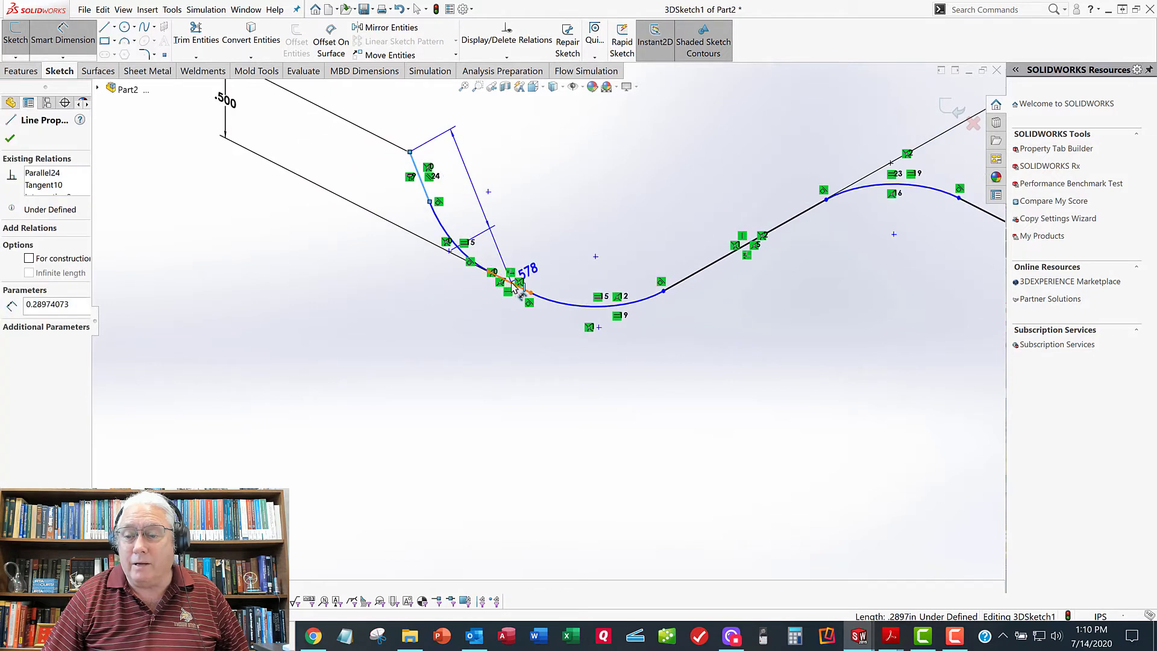
{"action": "left_click", "coordinate": [421, 183]}
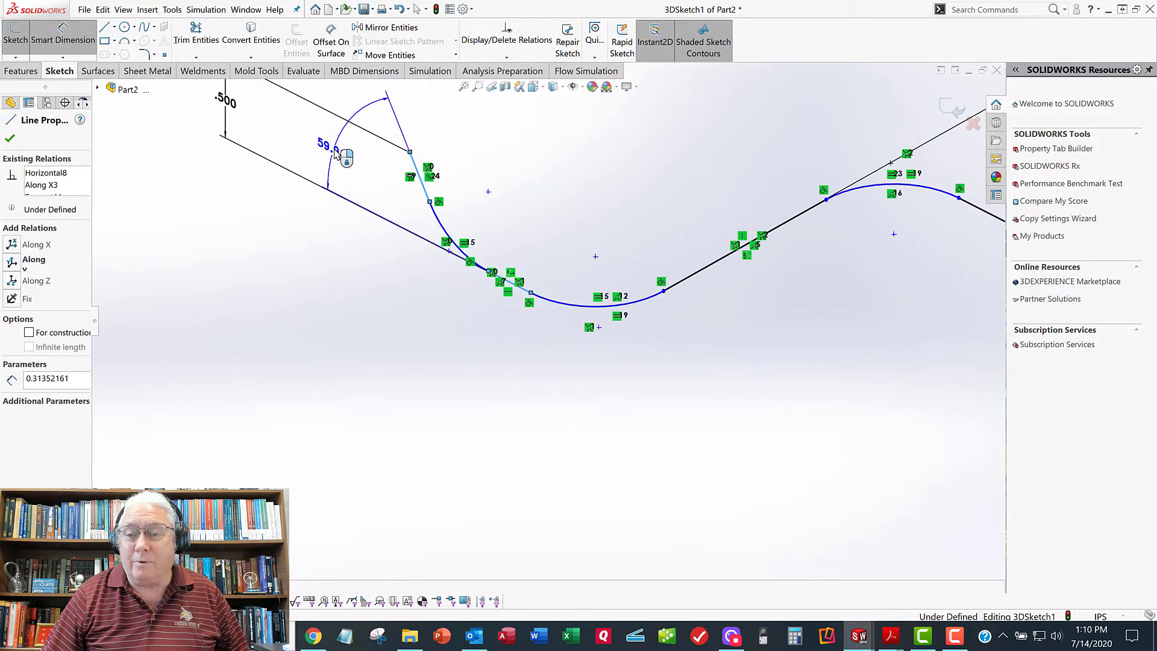
{"action": "left_click", "coordinate": [336, 152]}
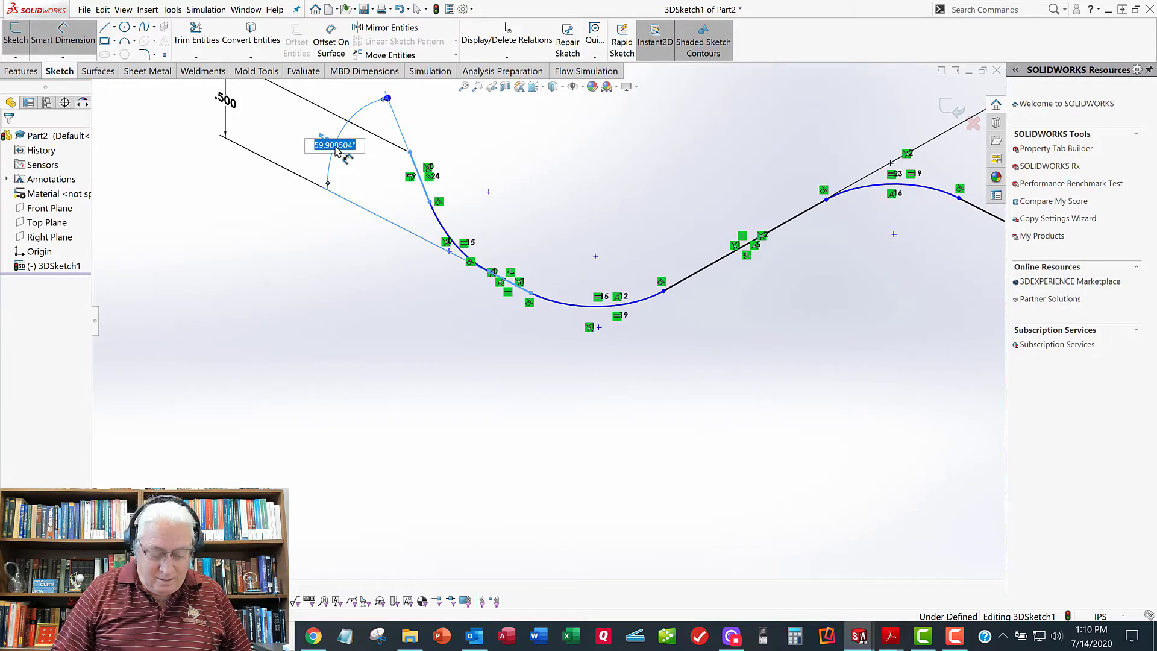
{"action": "type", "text": "30"}
{"action": "key", "text": "Return"}
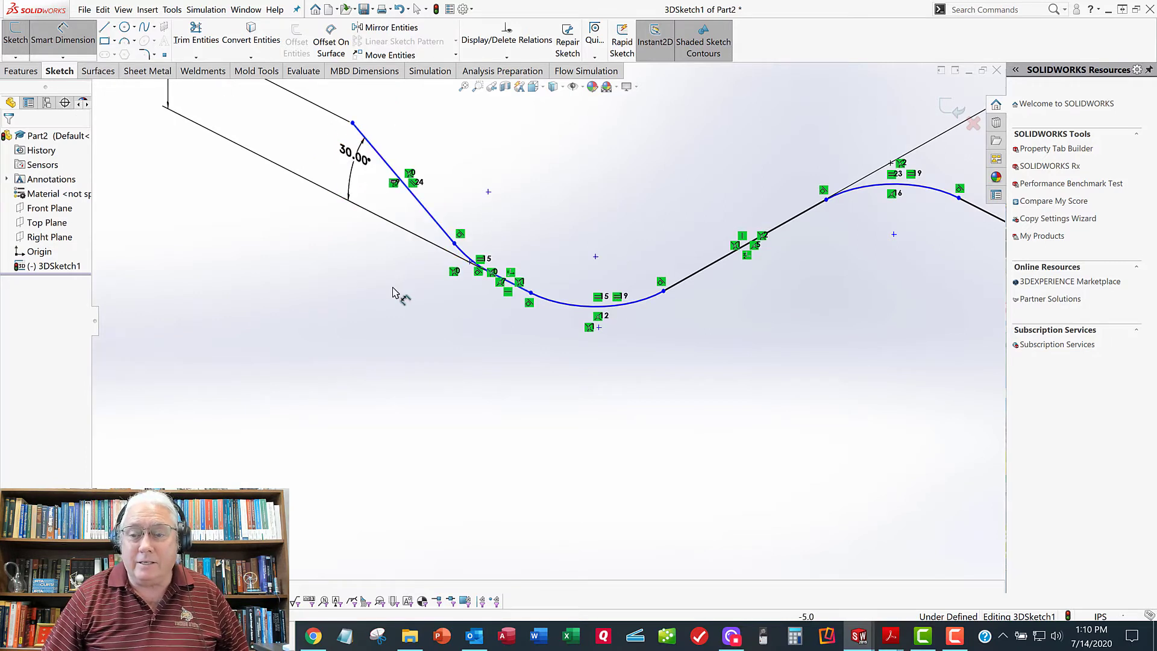
- Dimension the distance from the Front Plane to the short X-direction line beside the sloped end line as 0.665 in
{"action": "scroll", "coordinate": [392, 292], "scroll_direction": "down", "scroll_amount": 4}
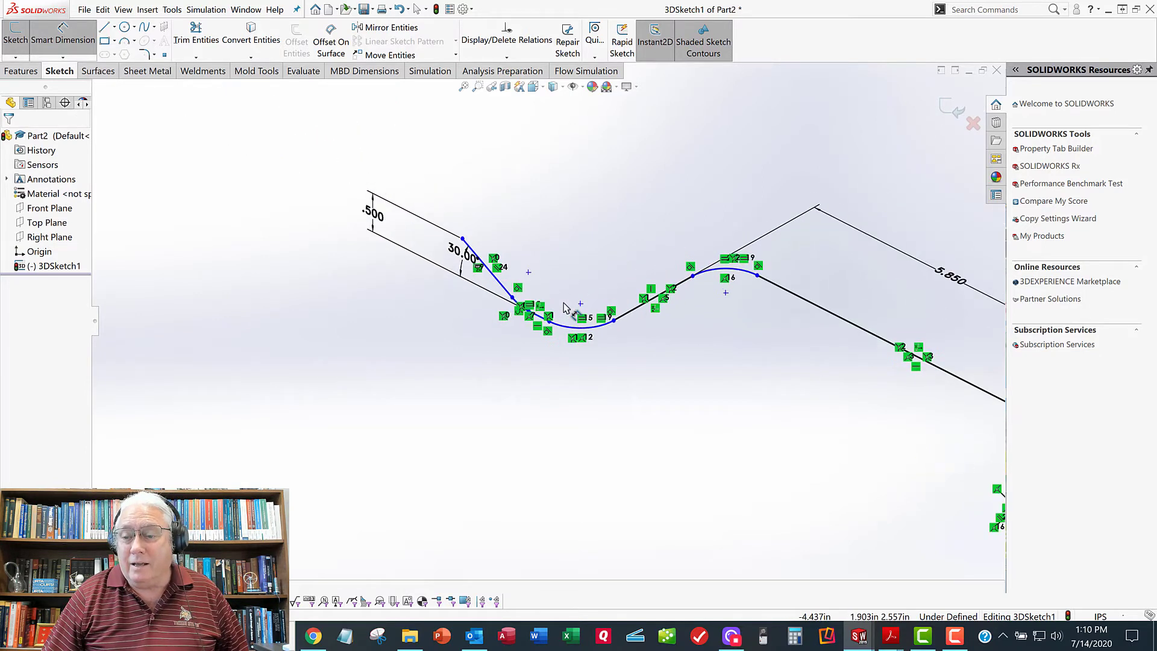
{"action": "scroll", "coordinate": [565, 307], "scroll_direction": "up", "scroll_amount": 3}
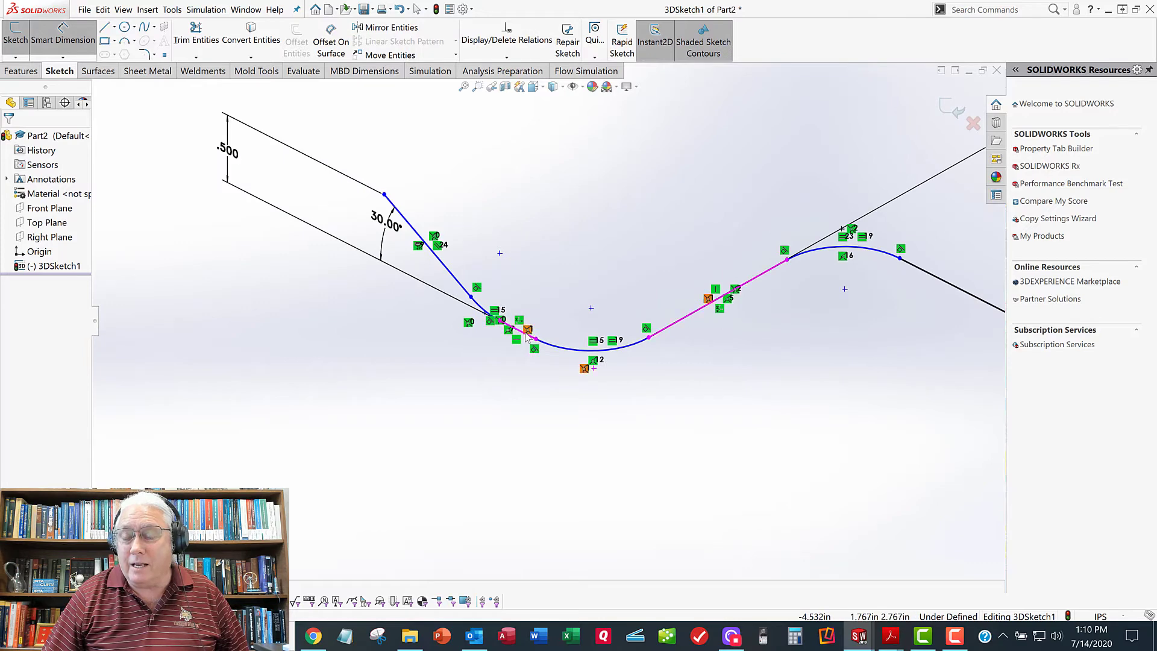
{"action": "scroll", "coordinate": [525, 334], "scroll_direction": "down", "scroll_amount": 3}
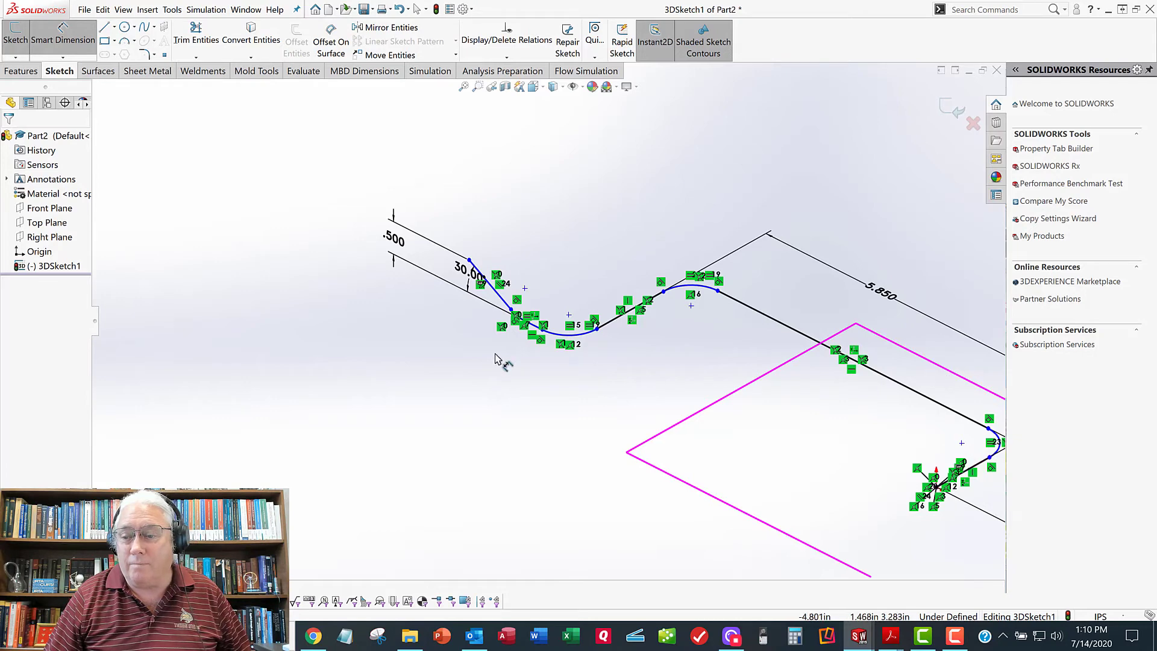
{"action": "scroll", "coordinate": [503, 361], "scroll_direction": "up", "scroll_amount": 2}
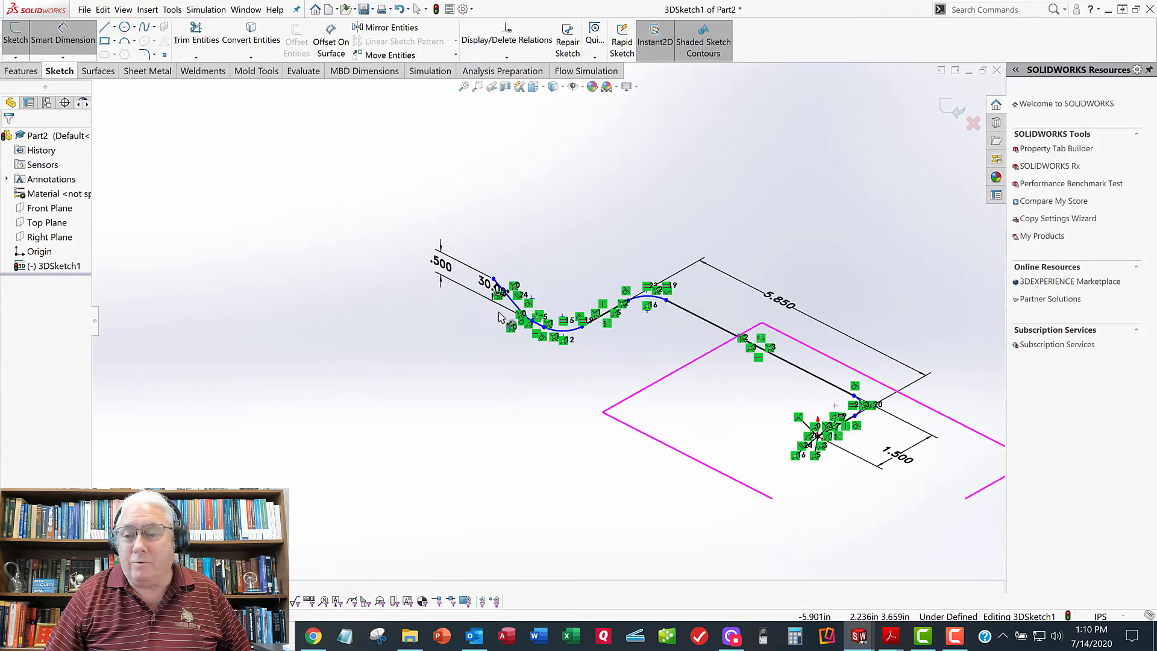
{"action": "scroll", "coordinate": [542, 339], "scroll_direction": "down", "scroll_amount": 3}
{"action": "scroll", "coordinate": [540, 338], "scroll_direction": "down", "scroll_amount": 2}
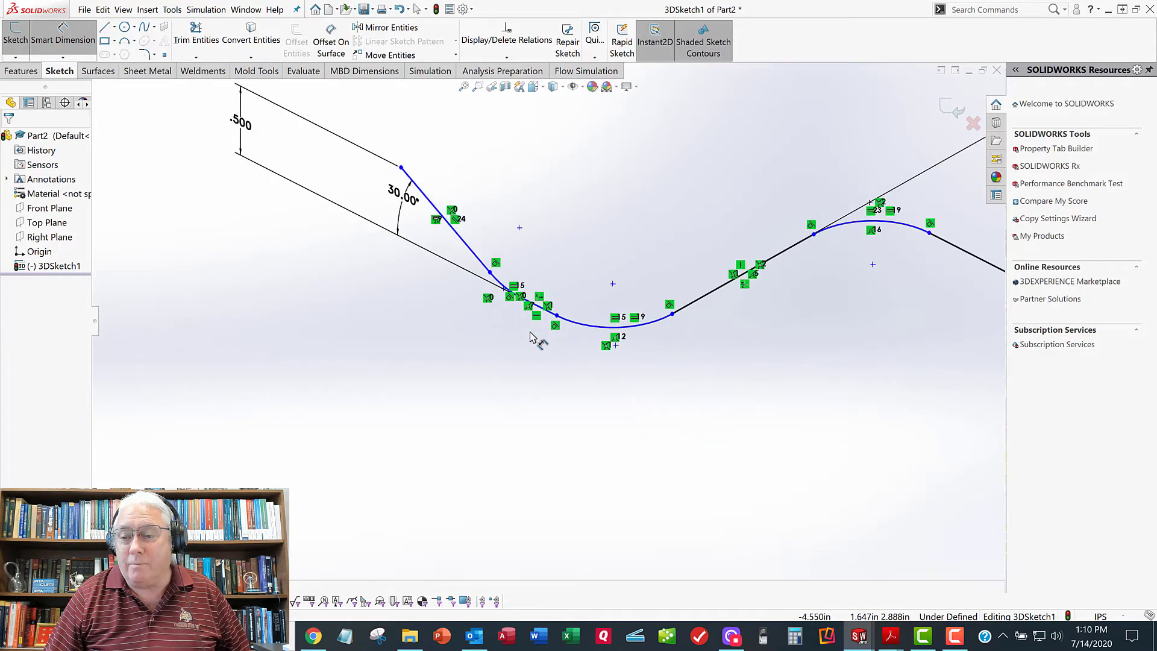
{"action": "left_click", "coordinate": [540, 310]}
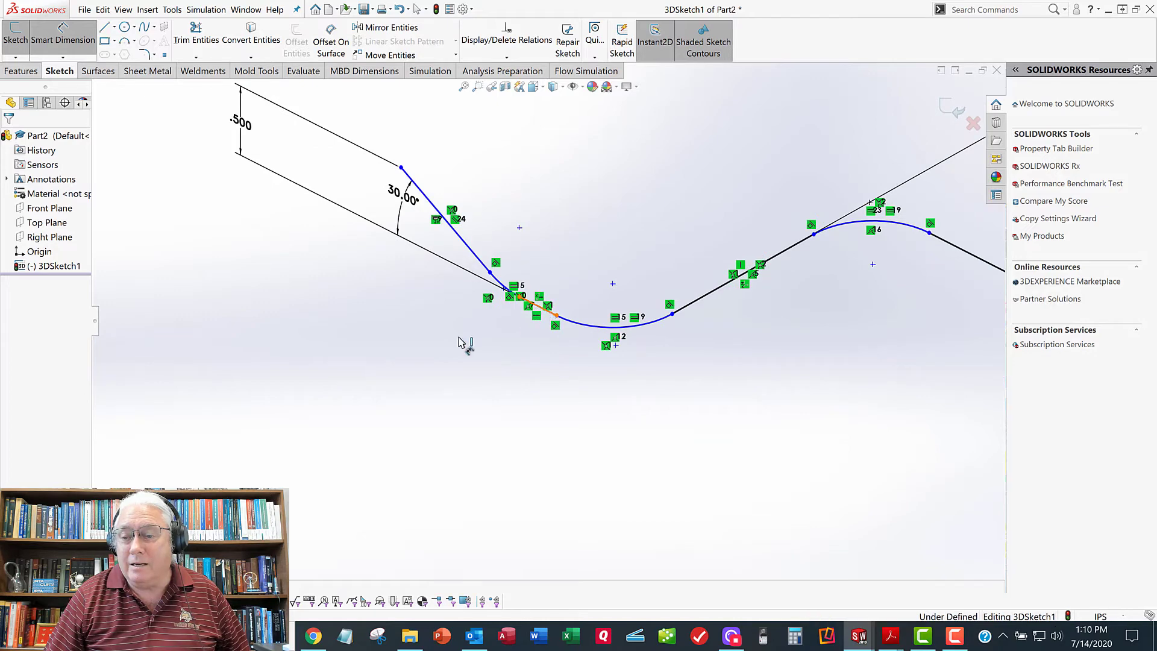
{"action": "key", "text": "ctrl+7"}
{"action": "left_click_drag", "start_coordinate": [825, 438], "coordinate": [98, 97]}
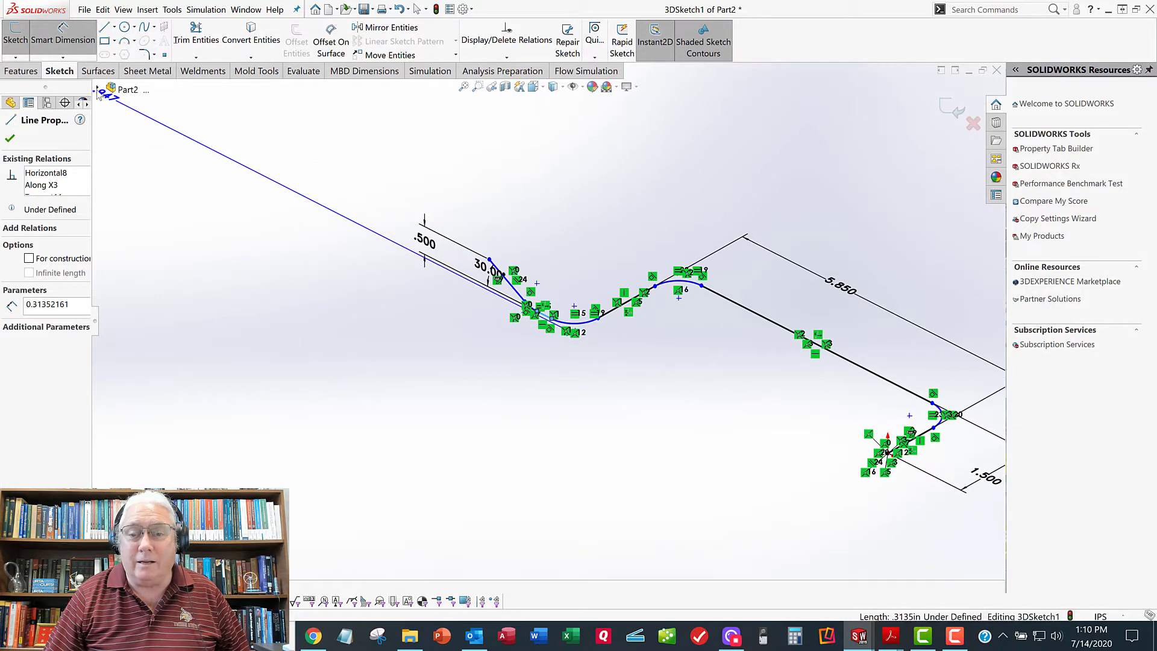
{"action": "left_click", "coordinate": [98, 95]}
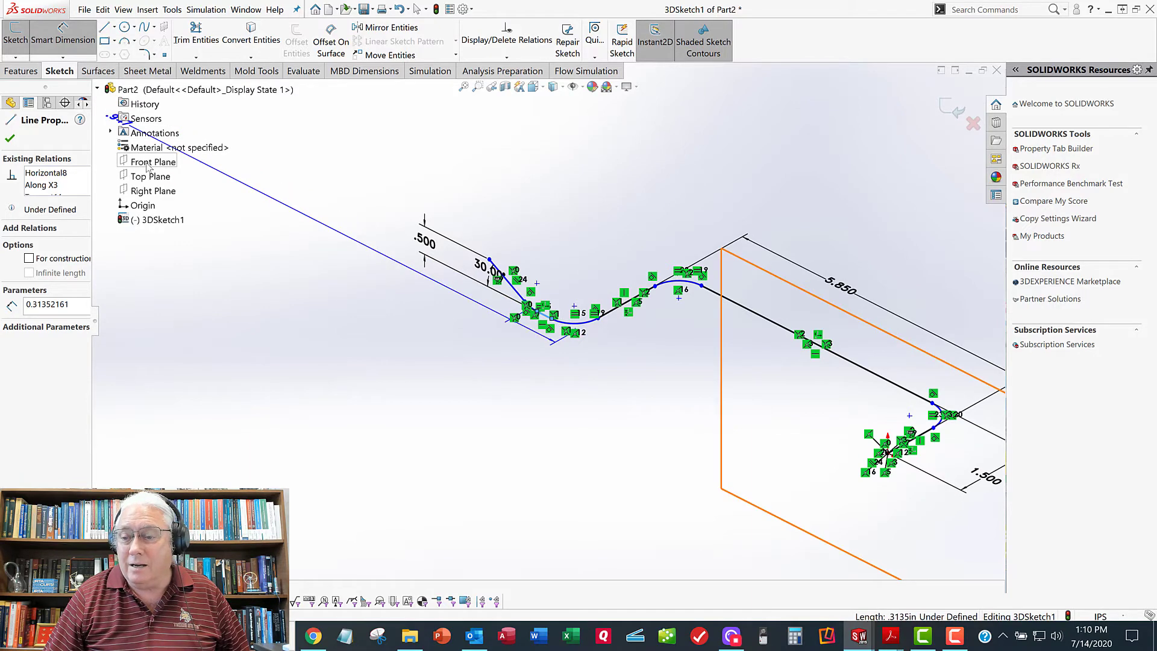
{"action": "left_click", "coordinate": [147, 164], "text": "ctrl"}
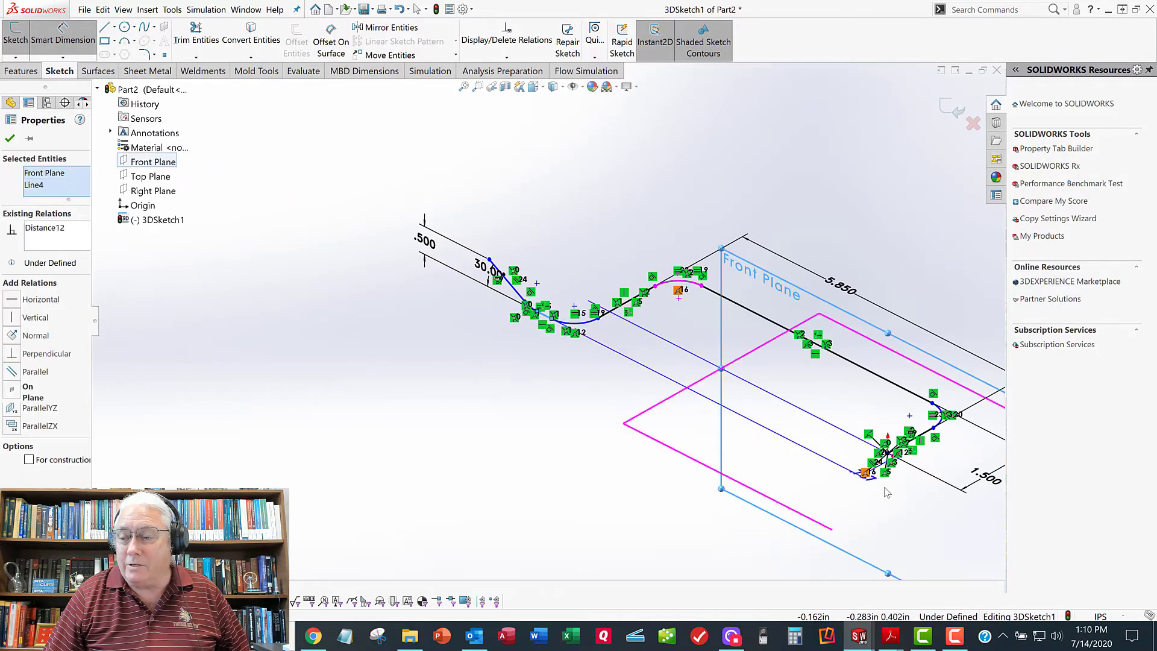
{"action": "scroll", "coordinate": [886, 492], "scroll_direction": "up", "scroll_amount": 3}
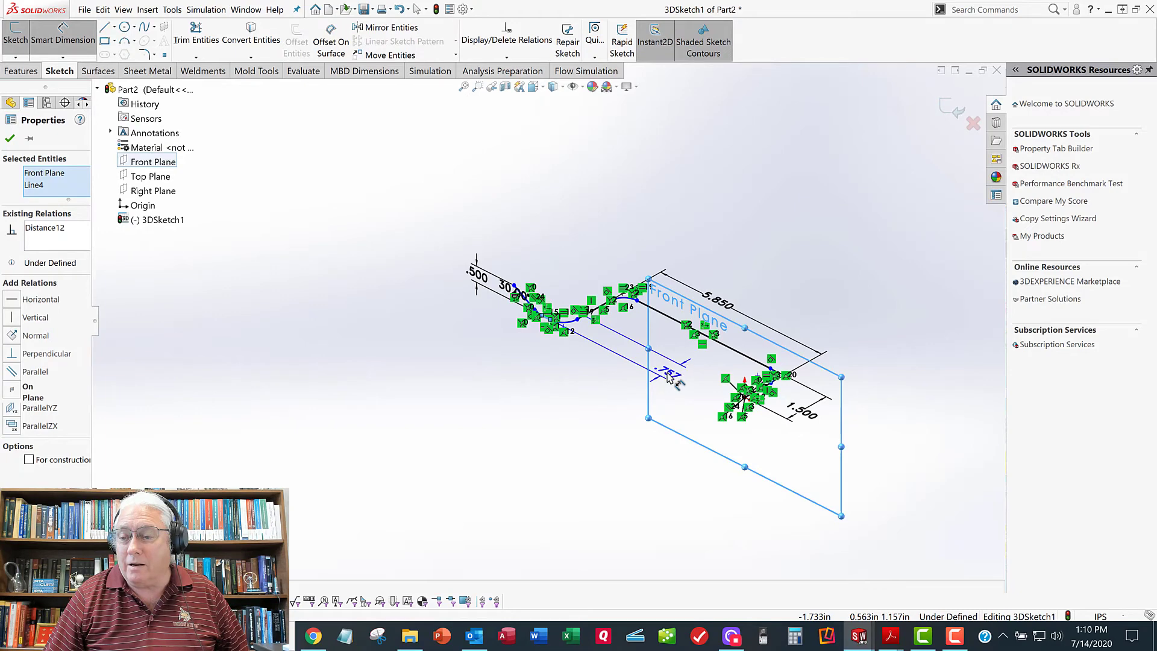
{"action": "key", "text": "Escape"}
{"action": "double_click", "coordinate": [667, 371]}
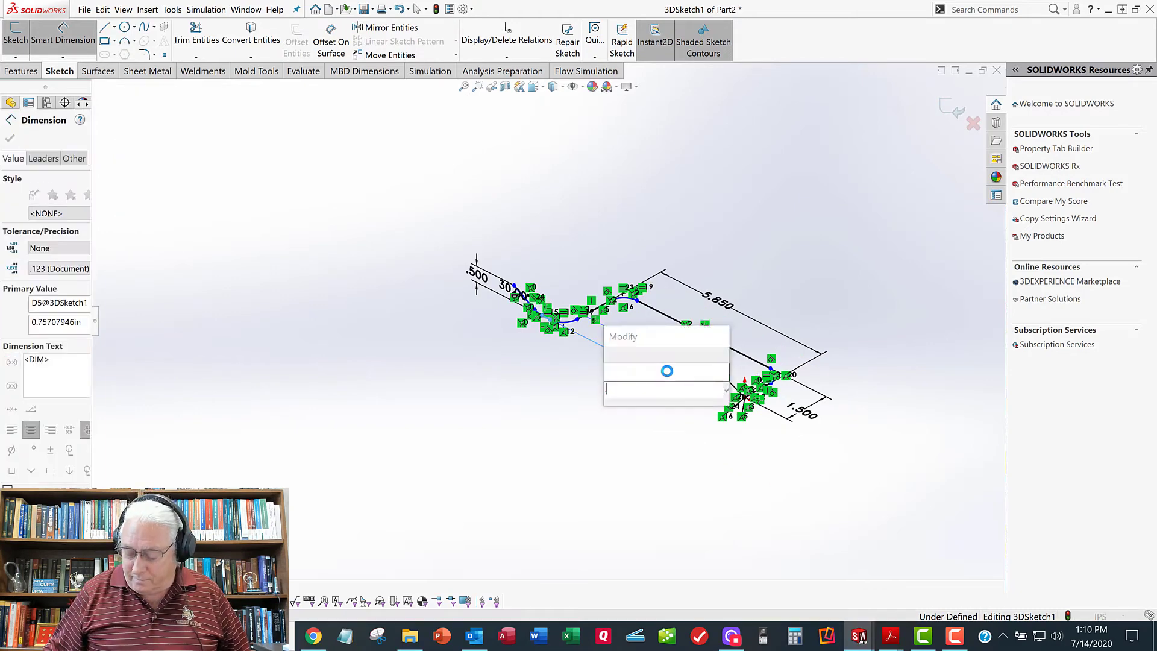
{"action": "key", "text": "Escape"}
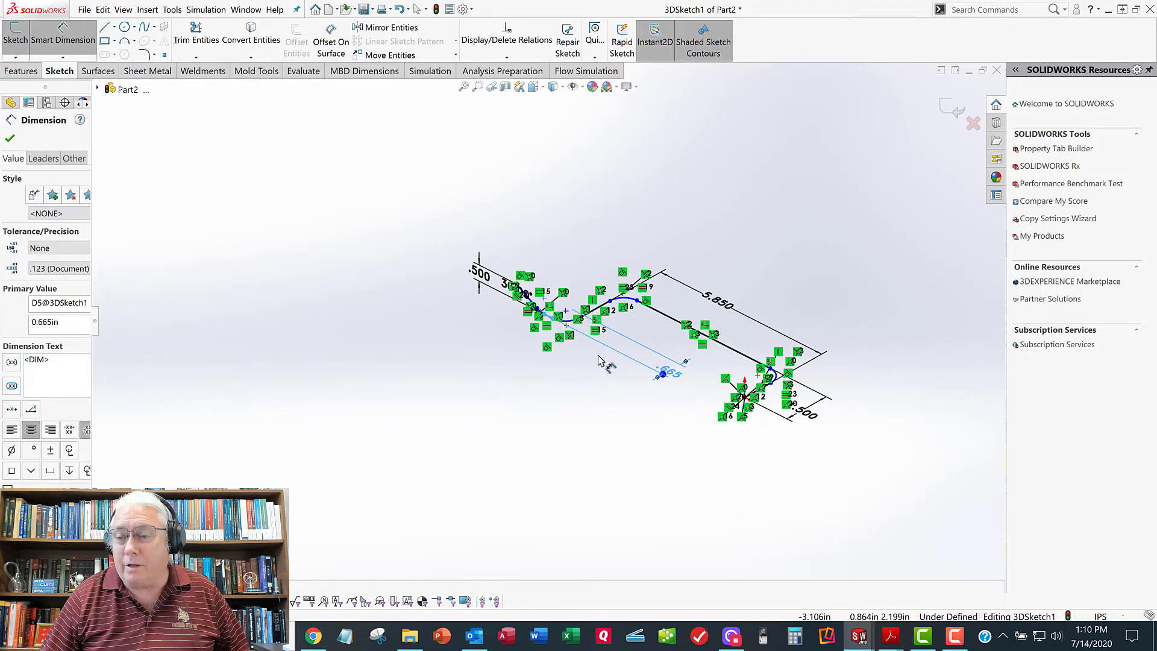
{"action": "scroll", "coordinate": [605, 362], "scroll_direction": "down", "scroll_amount": 2}
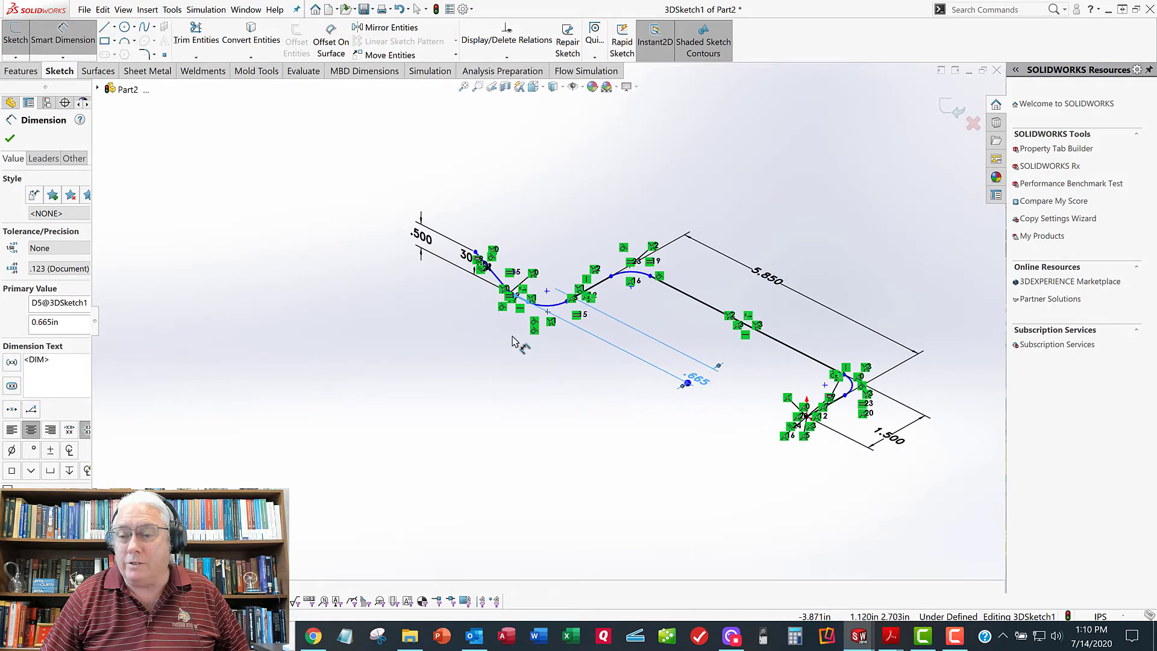
- Dimension the distance from the path's free end point to the Right Plane as 7.94 in
{"action": "left_click", "coordinate": [10, 139]}
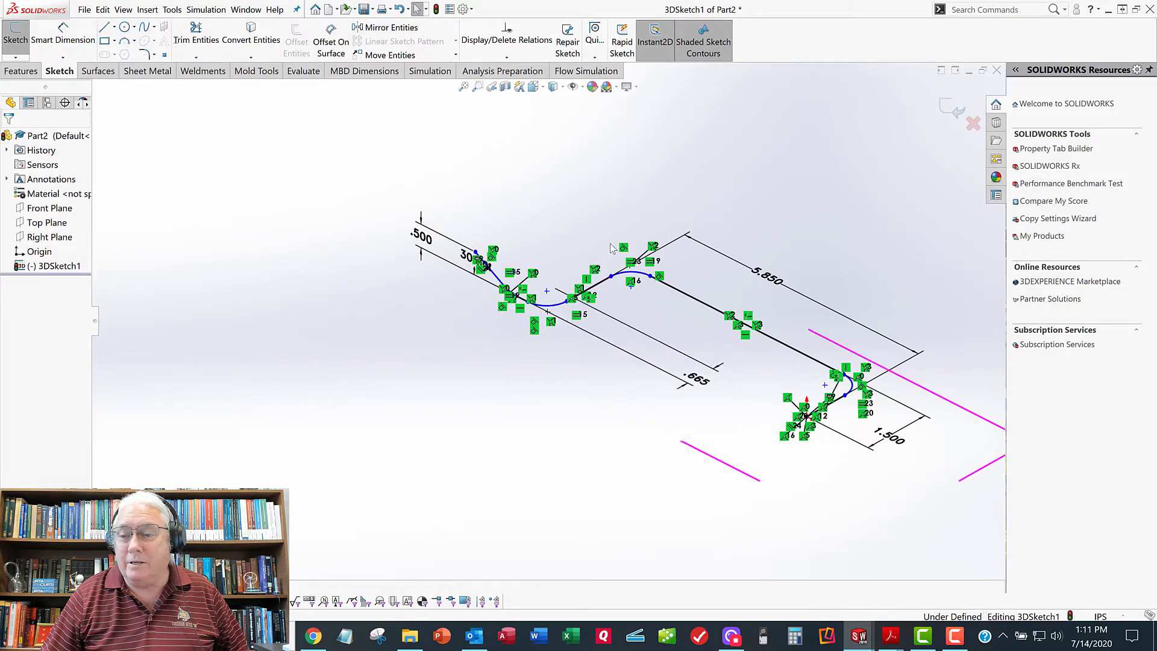
{"action": "mouse_move", "coordinate": [627, 265]}
{"action": "middle_mouse_down"}
{"action": "mouse_move", "coordinate": [630, 227]}
{"action": "mouse_move", "coordinate": [596, 234]}
{"action": "middle_mouse_up"}
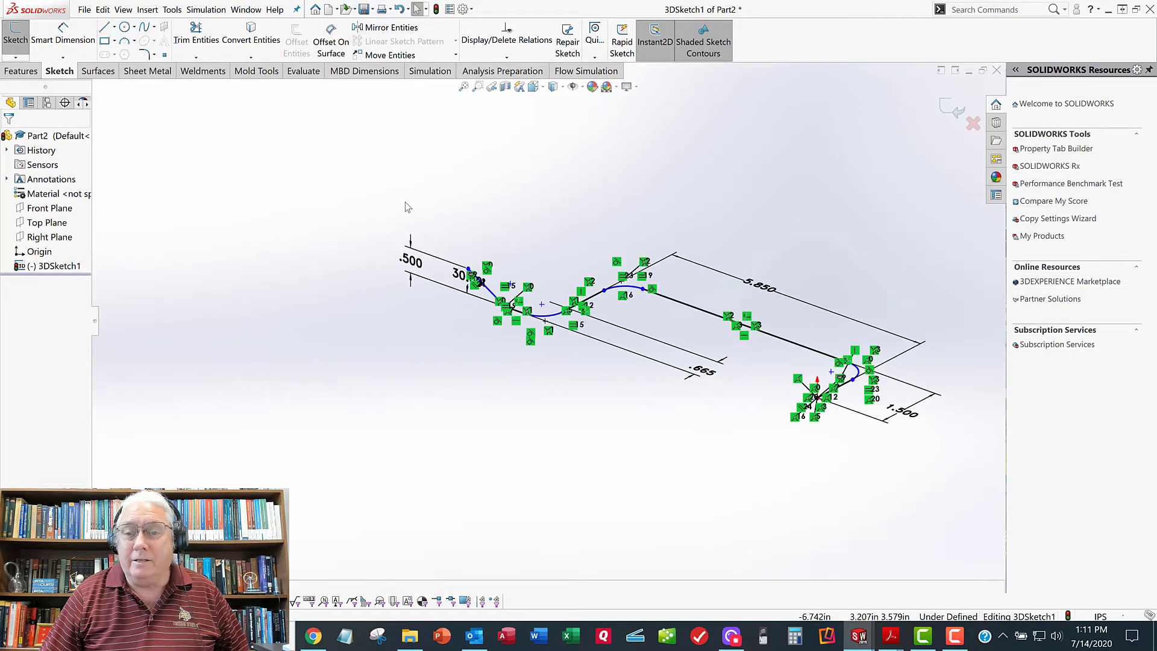
{"action": "left_click", "coordinate": [63, 33]}
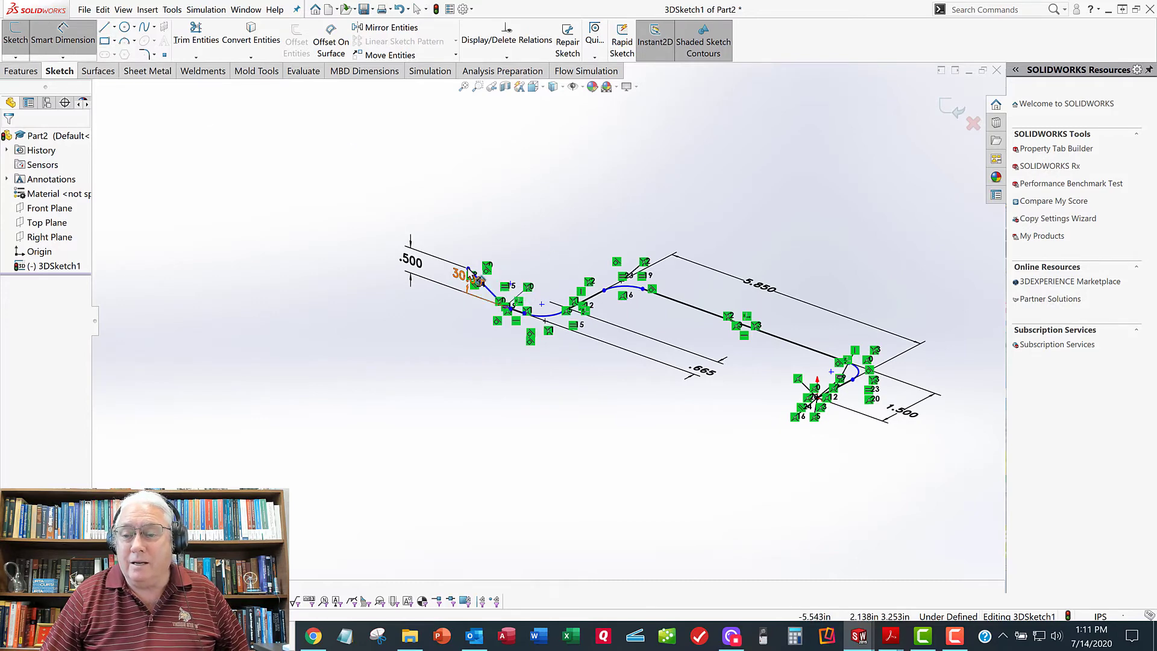
{"action": "left_click", "coordinate": [470, 273]}
{"action": "scroll", "coordinate": [470, 275], "scroll_direction": "down", "scroll_amount": 3}
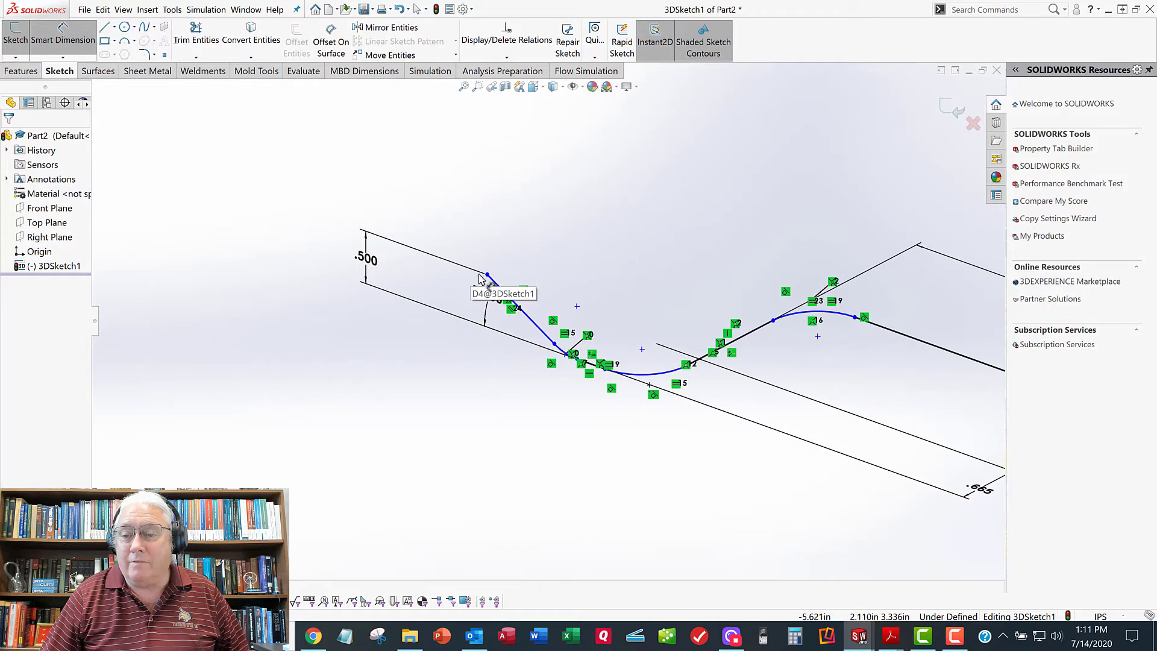
{"action": "left_click", "coordinate": [461, 212]}
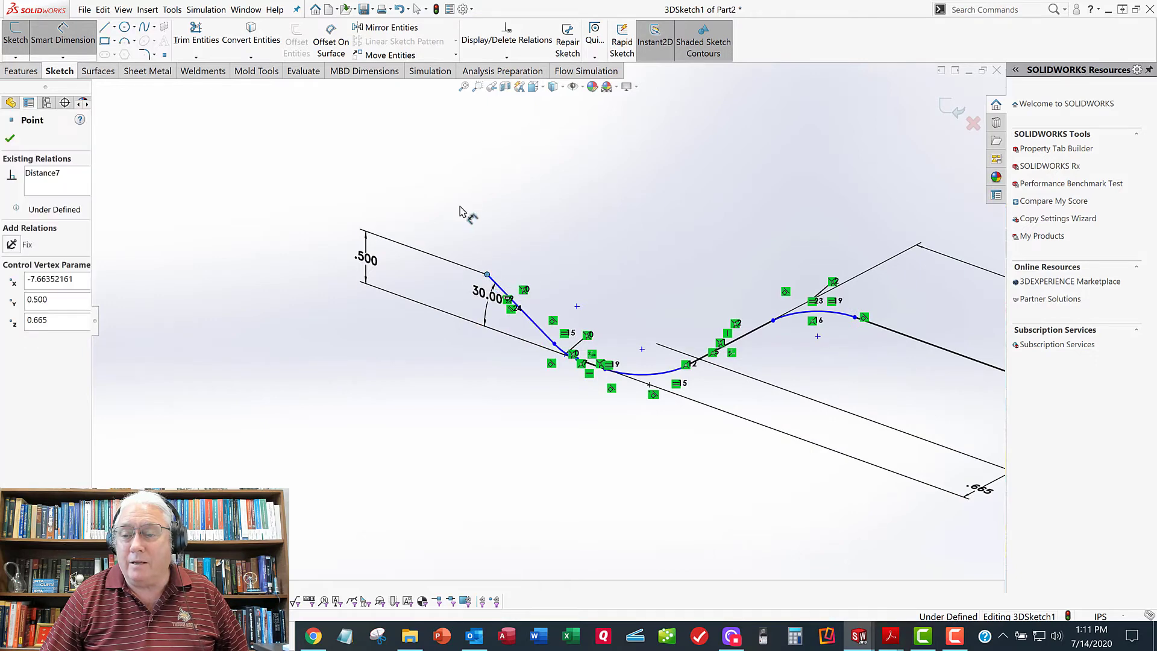
{"action": "scroll", "coordinate": [665, 470], "scroll_direction": "up", "scroll_amount": 1}
{"action": "scroll", "coordinate": [816, 425], "scroll_direction": "up", "scroll_amount": 2}
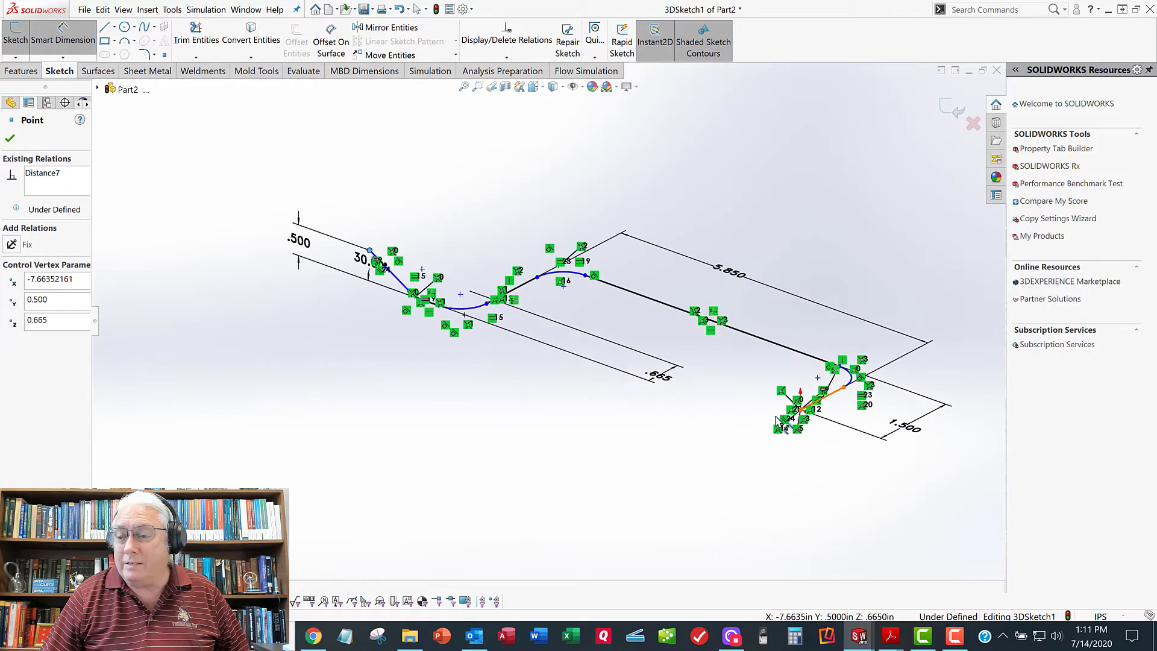
{"action": "scroll", "coordinate": [747, 386], "scroll_direction": "down", "scroll_amount": 2}
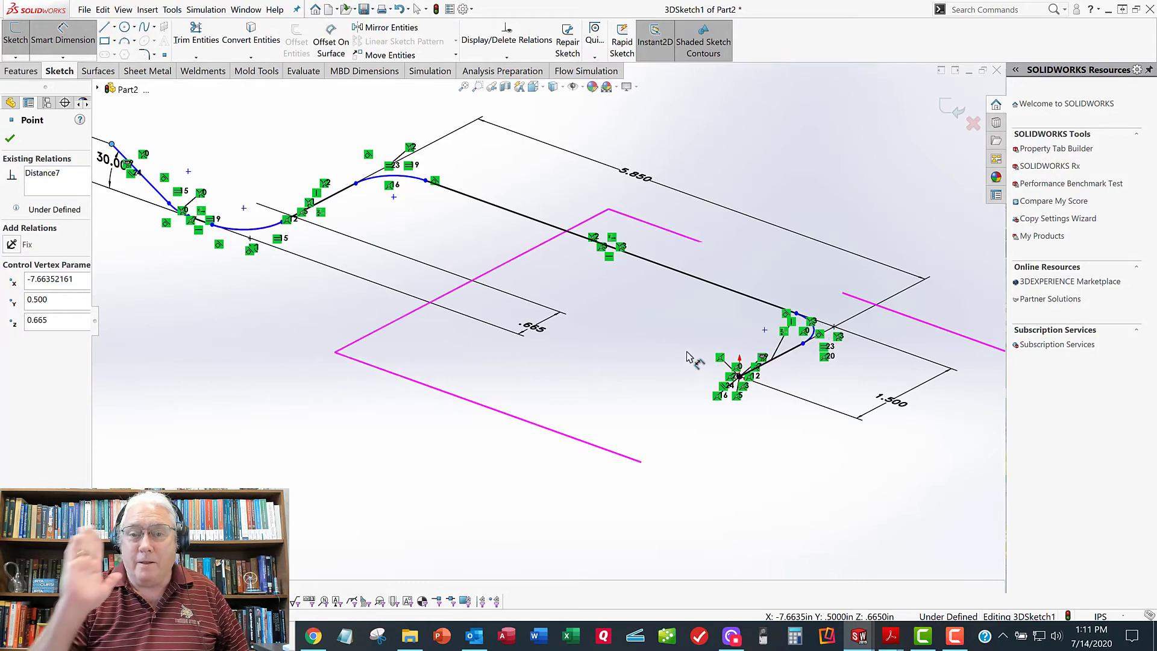
{"action": "scroll", "coordinate": [490, 365], "scroll_direction": "up", "scroll_amount": 2}
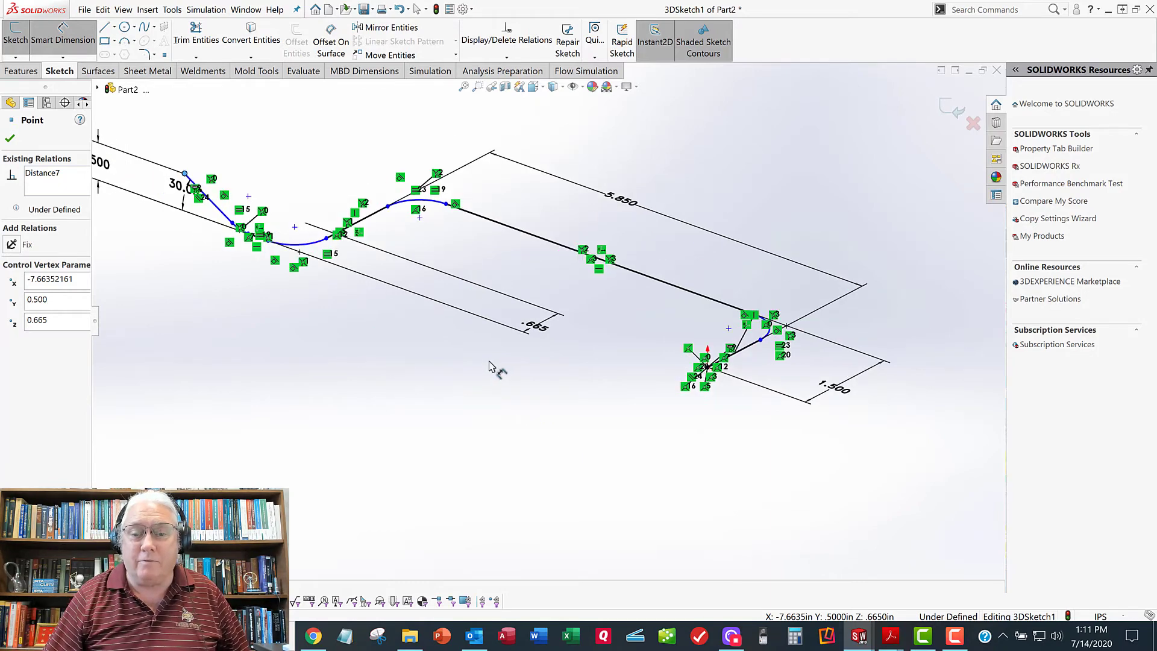
{"action": "left_click", "coordinate": [99, 89]}
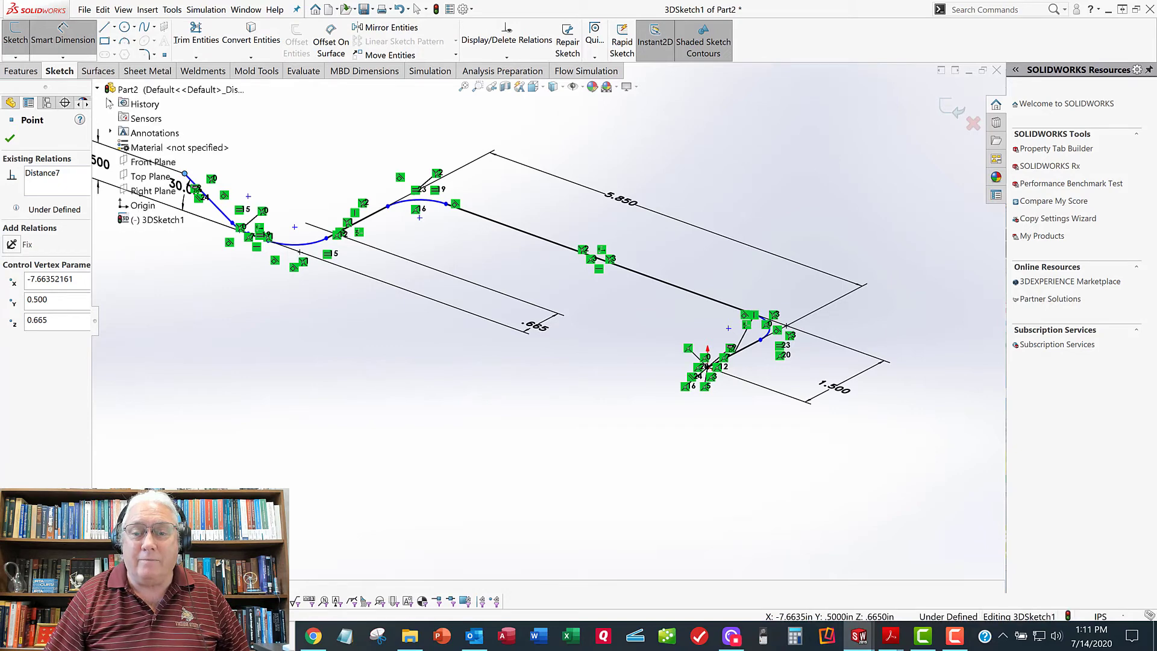
{"action": "left_click", "coordinate": [145, 191]}
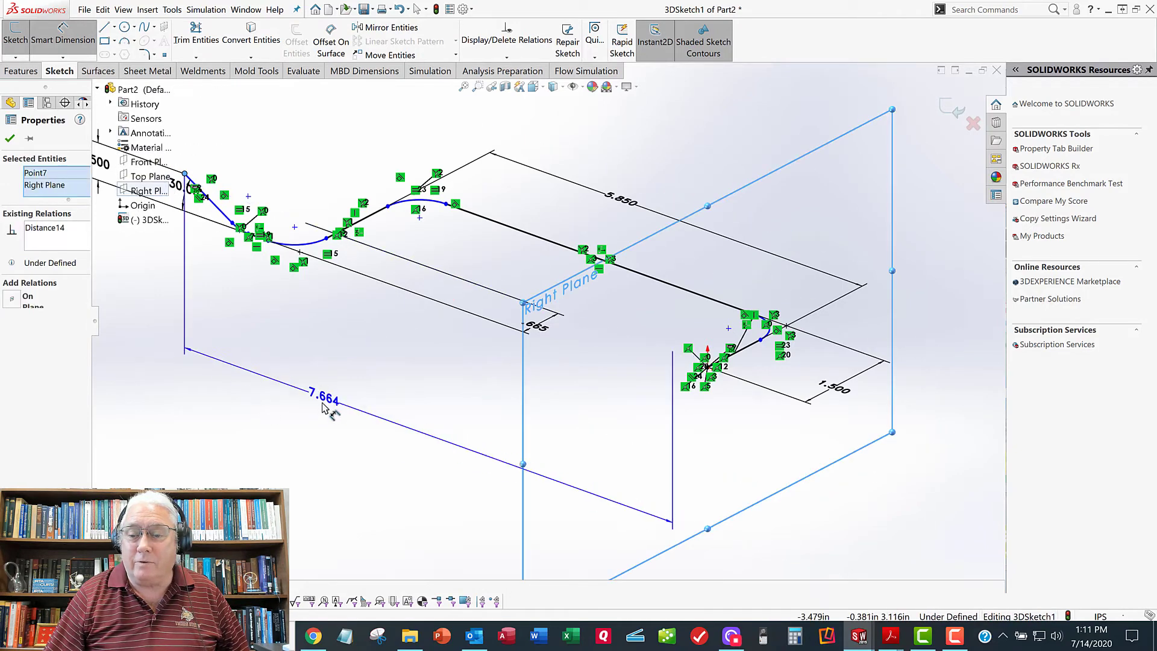
{"action": "left_click", "coordinate": [330, 417]}
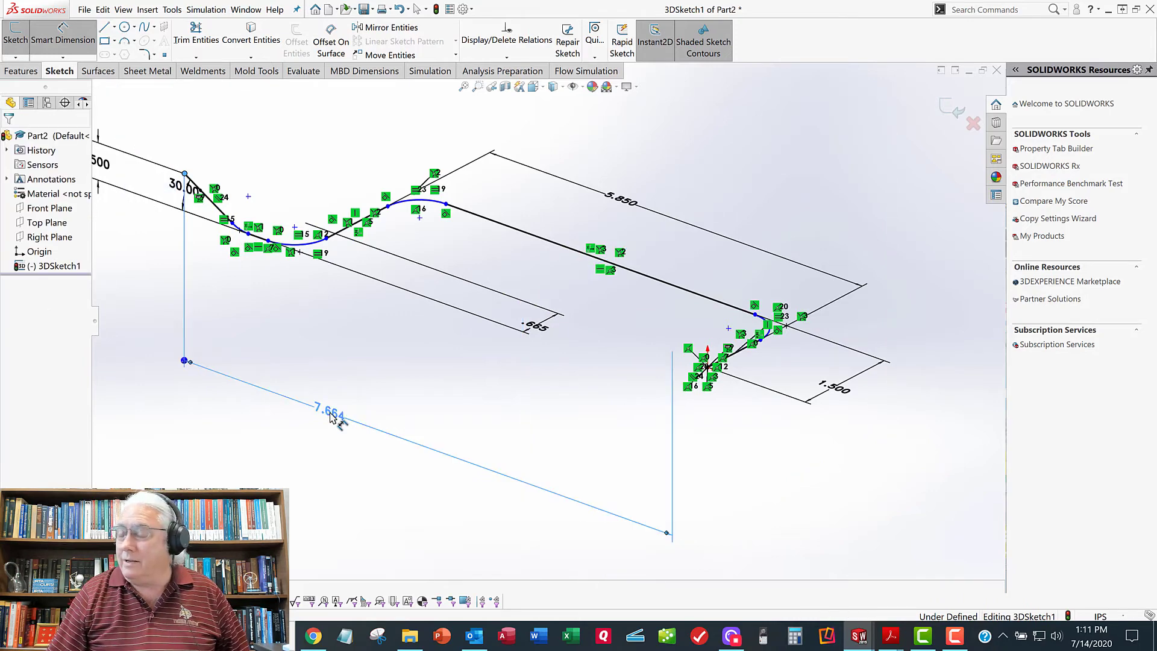
{"action": "double_click", "coordinate": [330, 416]}
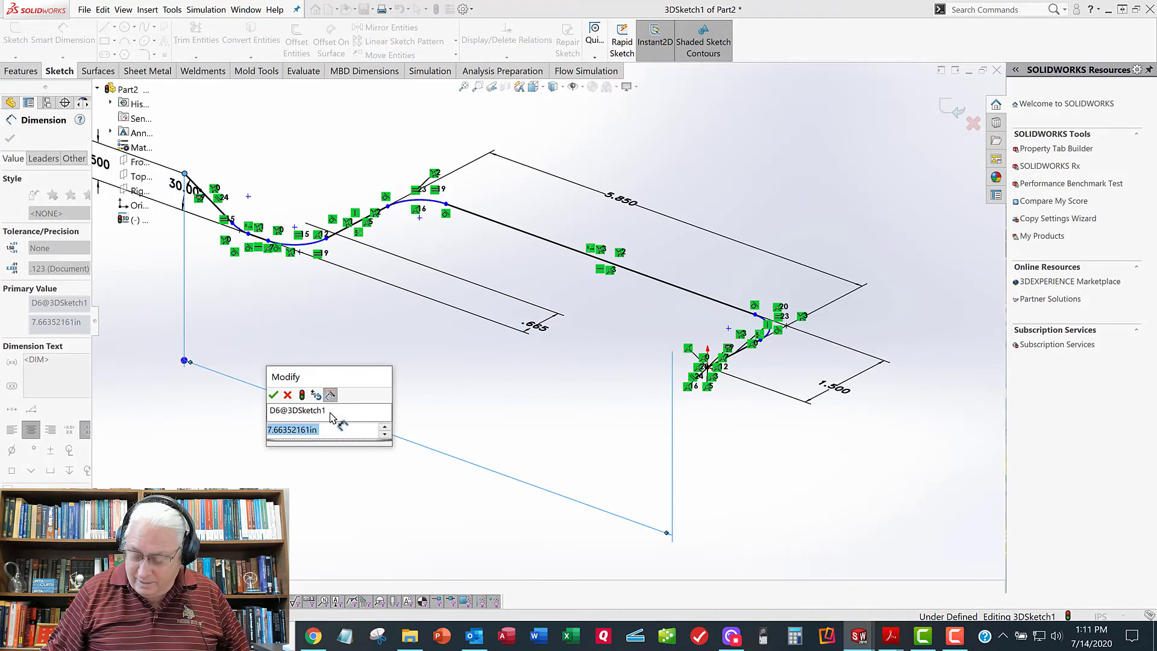
{"action": "type", "text": "7"}
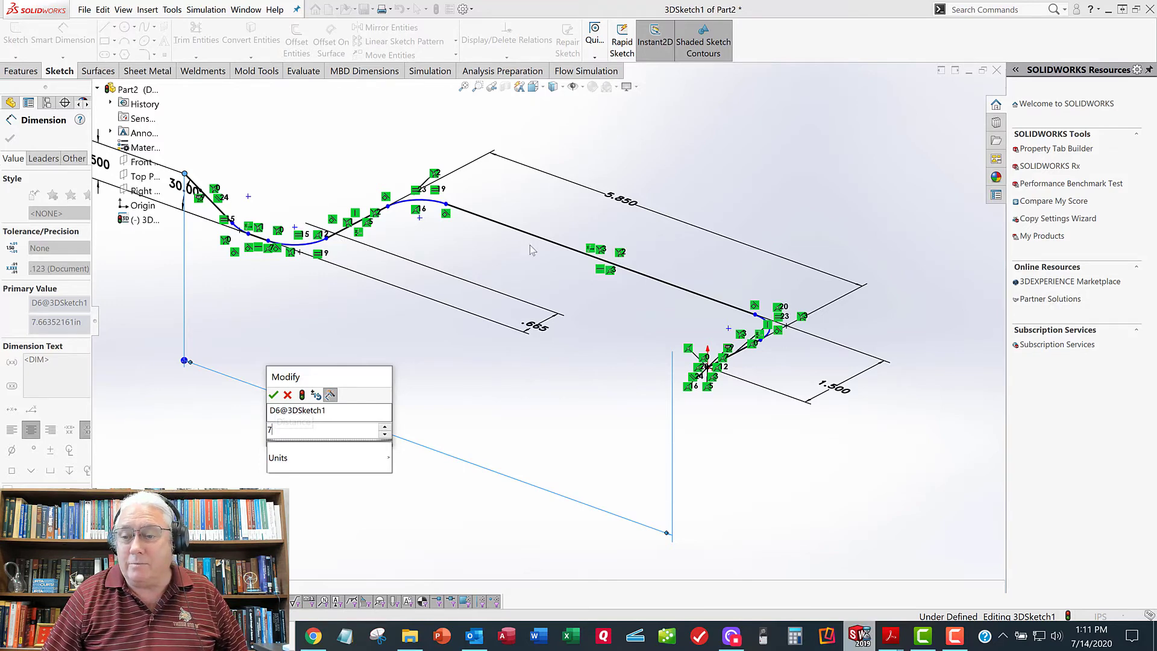
{"action": "type", "text": "94"}
{"action": "key", "text": "Return"}
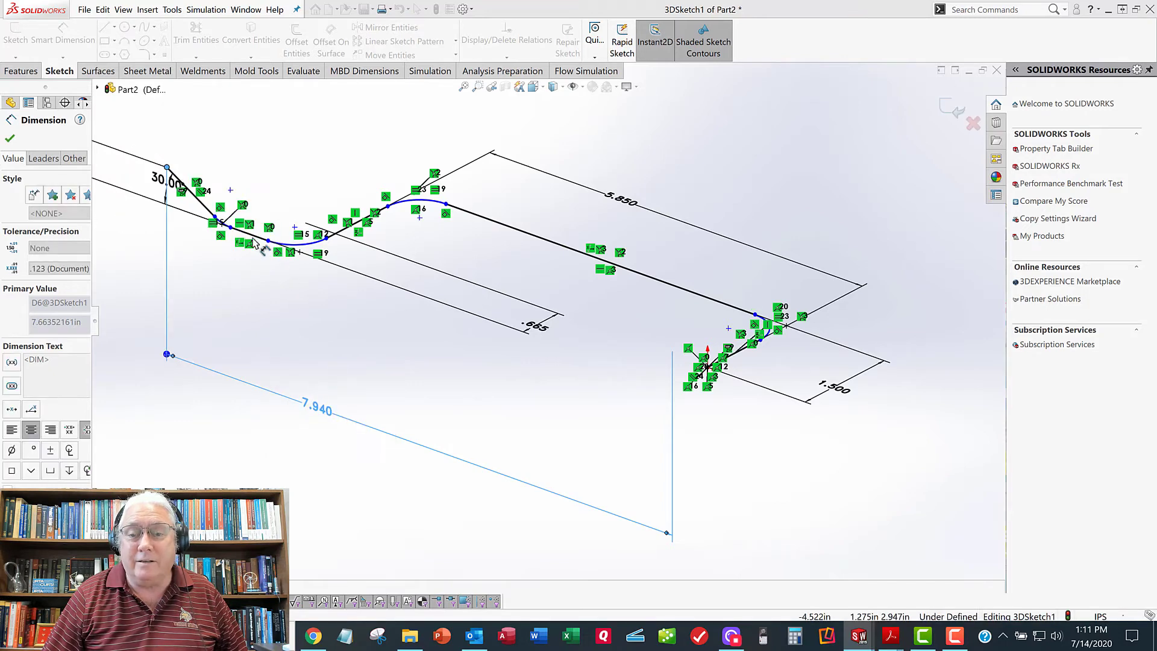
{"action": "left_click", "coordinate": [9, 138]}
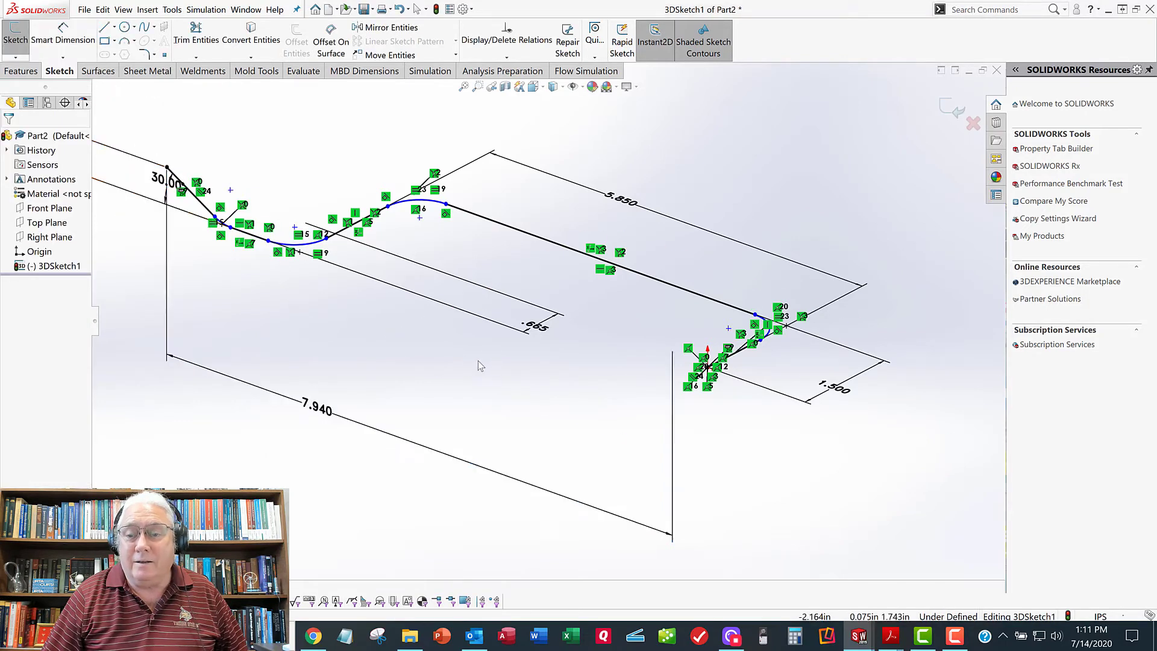
- Exit the 3D sketch and clear the selection
{"action": "middle_click_drag", "start_coordinate": [479, 360], "coordinate": [497, 324]}
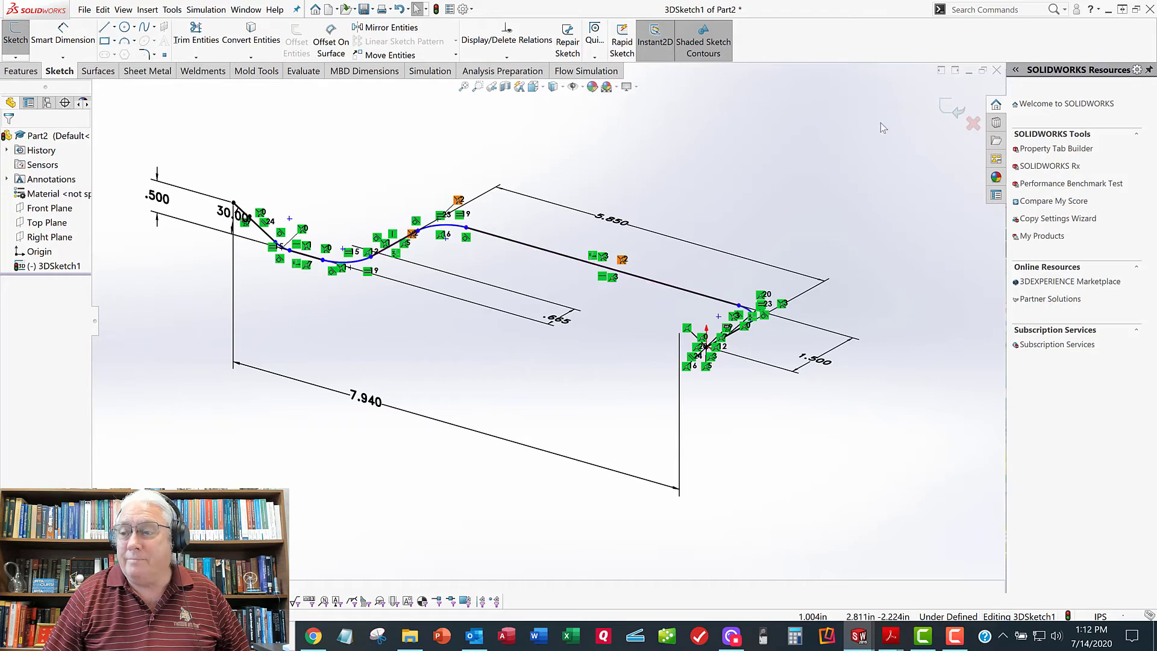
{"action": "left_click", "coordinate": [946, 108]}
{"action": "left_click", "coordinate": [266, 295]}
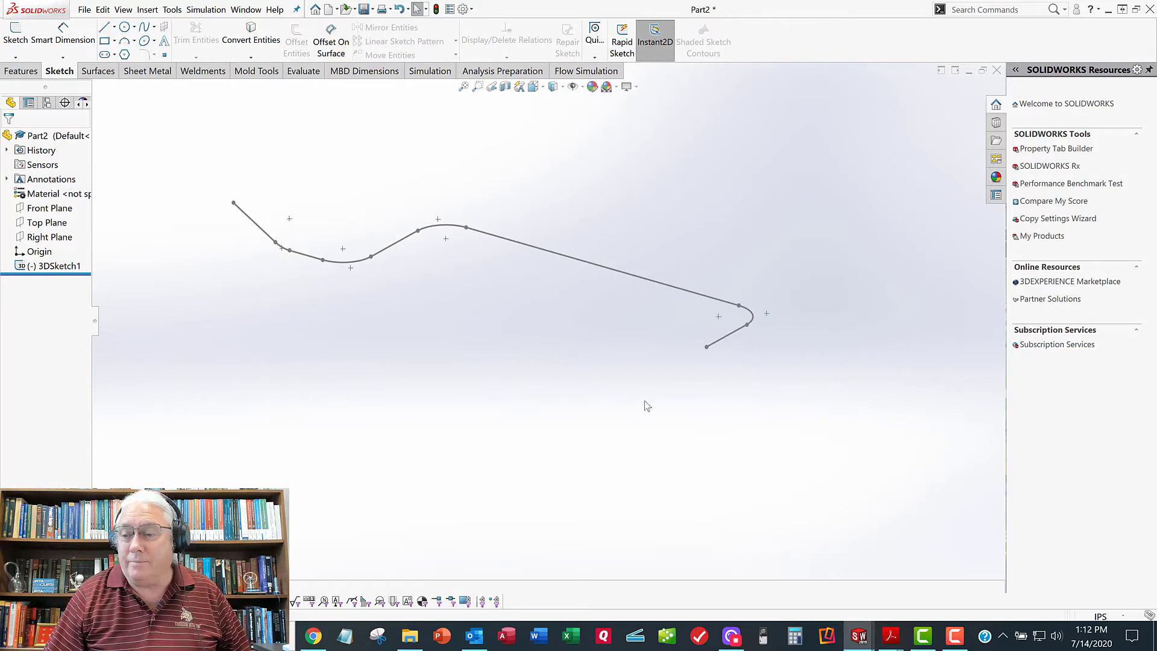
- Start a new 2D sketch on the Front Plane at the path's origin end
{"action": "scroll", "coordinate": [722, 356], "scroll_direction": "down", "scroll_amount": 6}
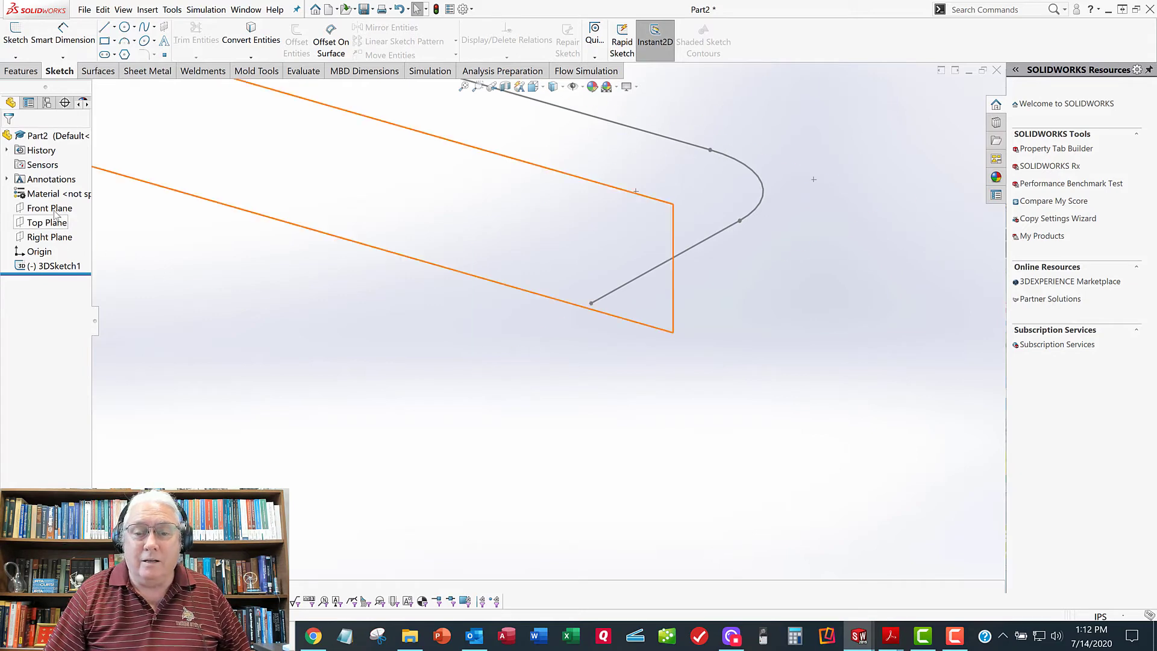
{"action": "left_click", "coordinate": [600, 309]}
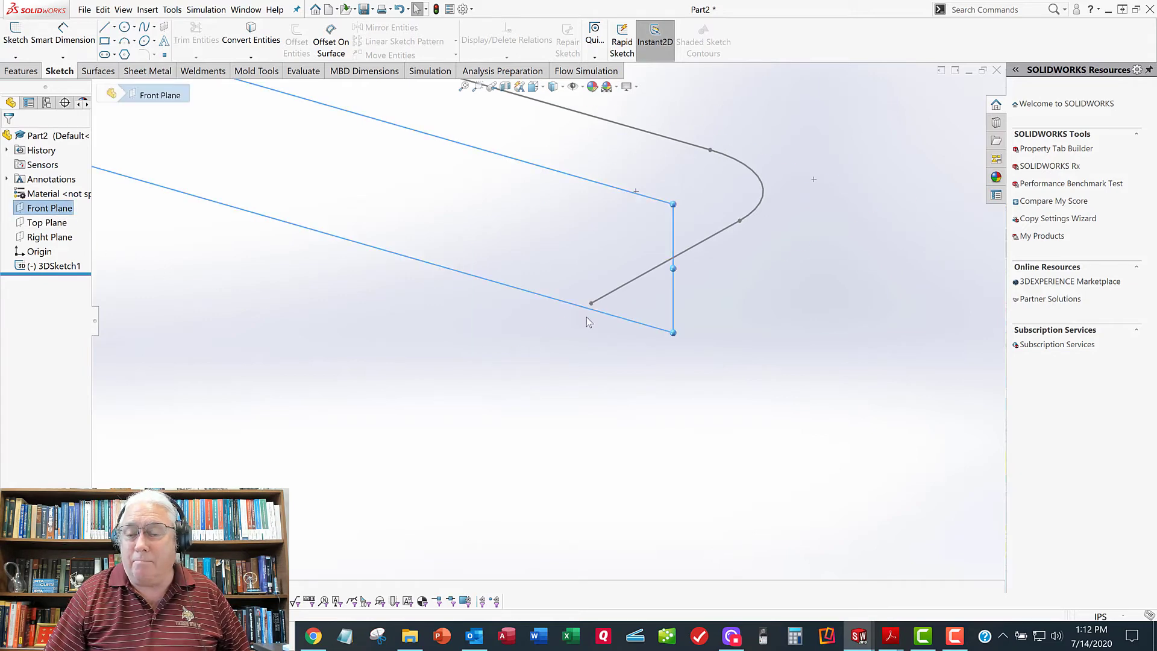
{"action": "scroll", "coordinate": [578, 340], "scroll_direction": "up", "scroll_amount": 3}
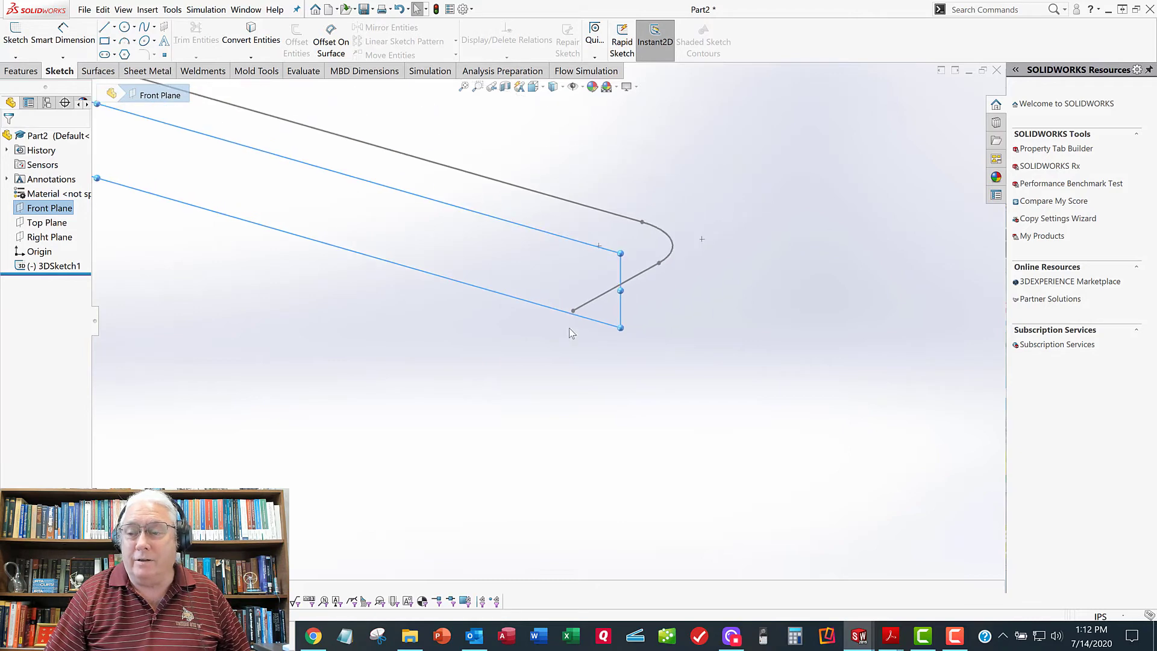
{"action": "left_click", "coordinate": [16, 57]}
{"action": "left_click", "coordinate": [34, 70]}
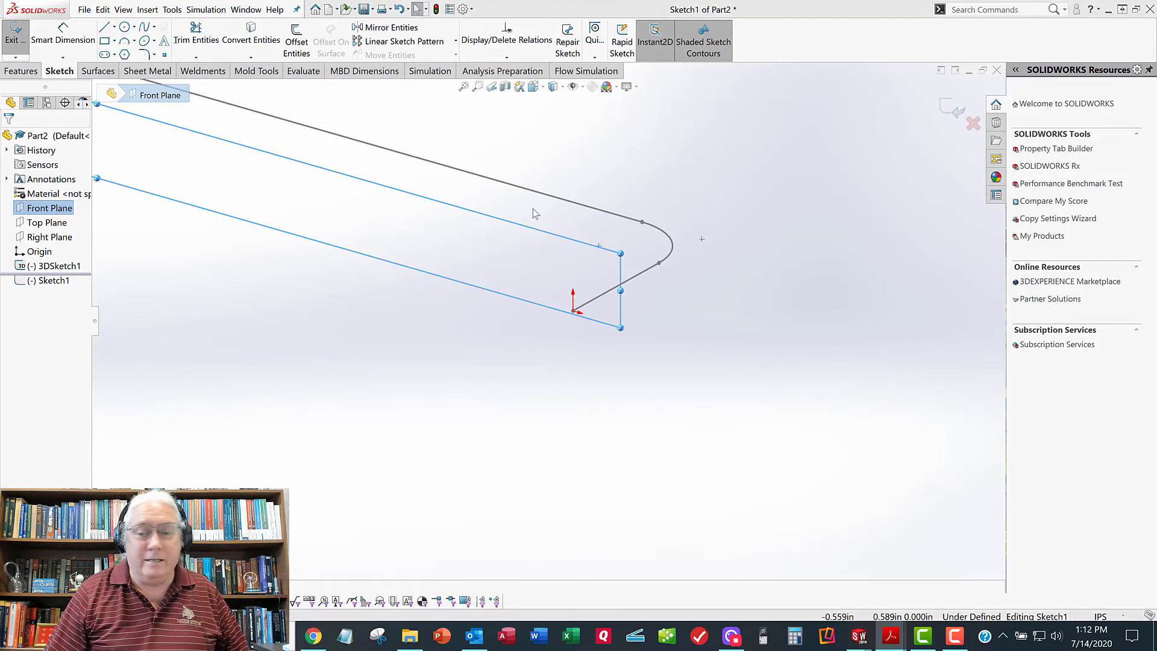
- Draw a center rectangle about 0.349 in wide and 0.164 in high, centered on the origin
{"action": "scroll", "coordinate": [577, 328], "scroll_direction": "down", "scroll_amount": 3}
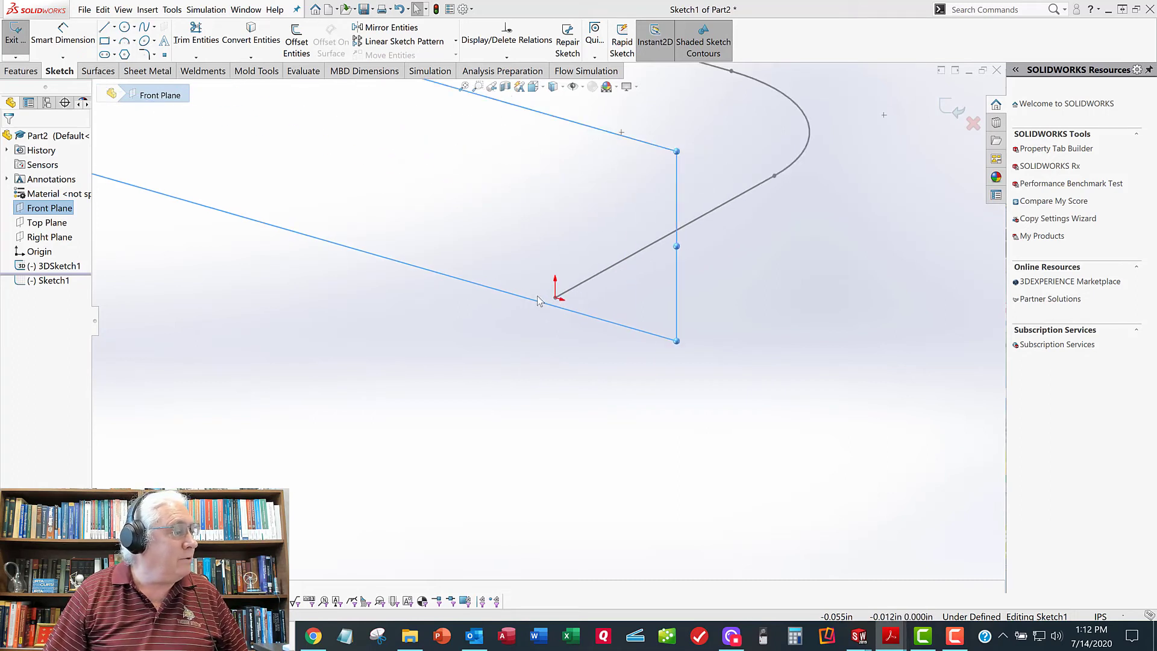
{"action": "left_click", "coordinate": [114, 40]}
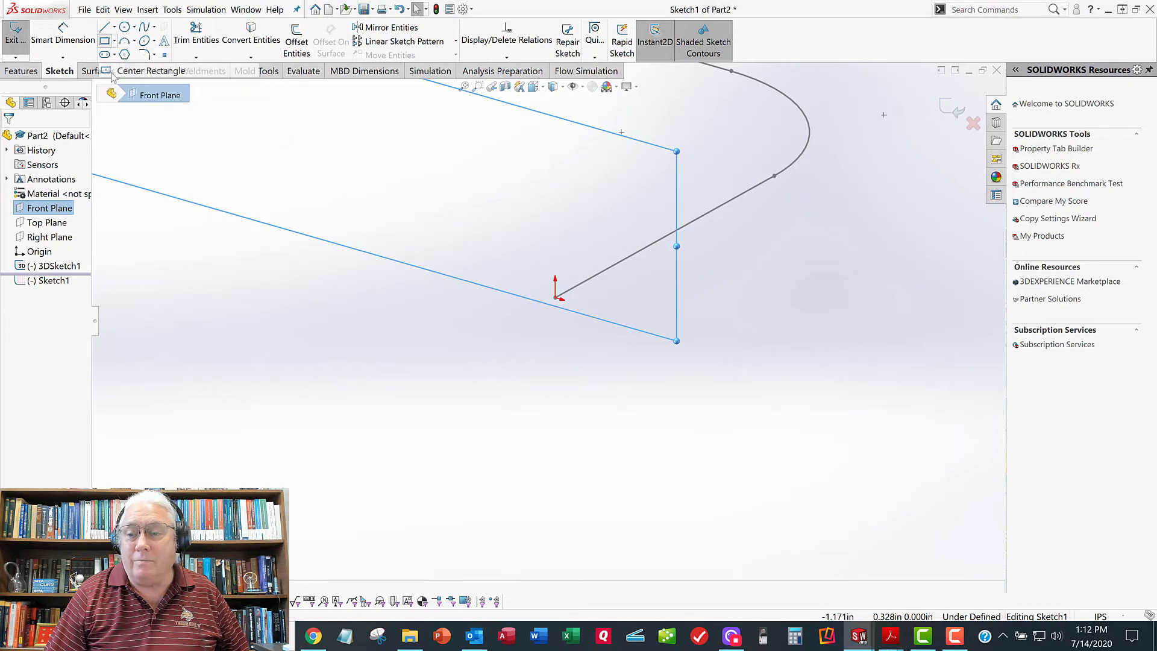
{"action": "left_click", "coordinate": [555, 297]}
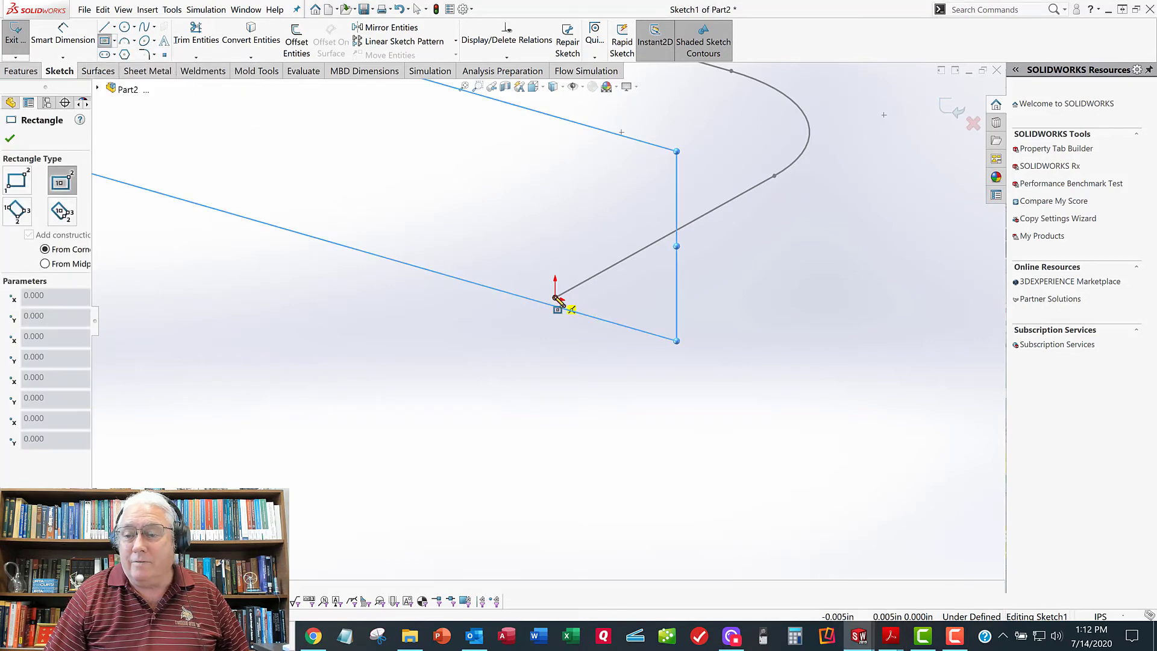
{"action": "left_click", "coordinate": [609, 340]}
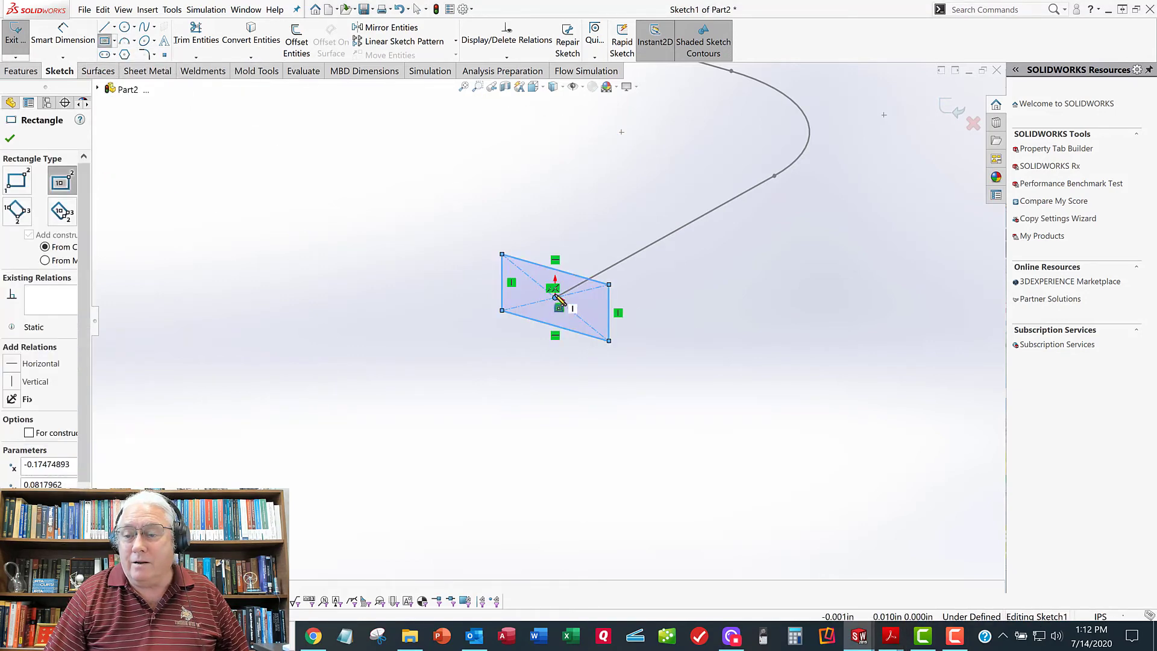
- Draw a second, smaller center rectangle inside the first one, also centered on the origin
{"action": "left_click", "coordinate": [555, 297]}
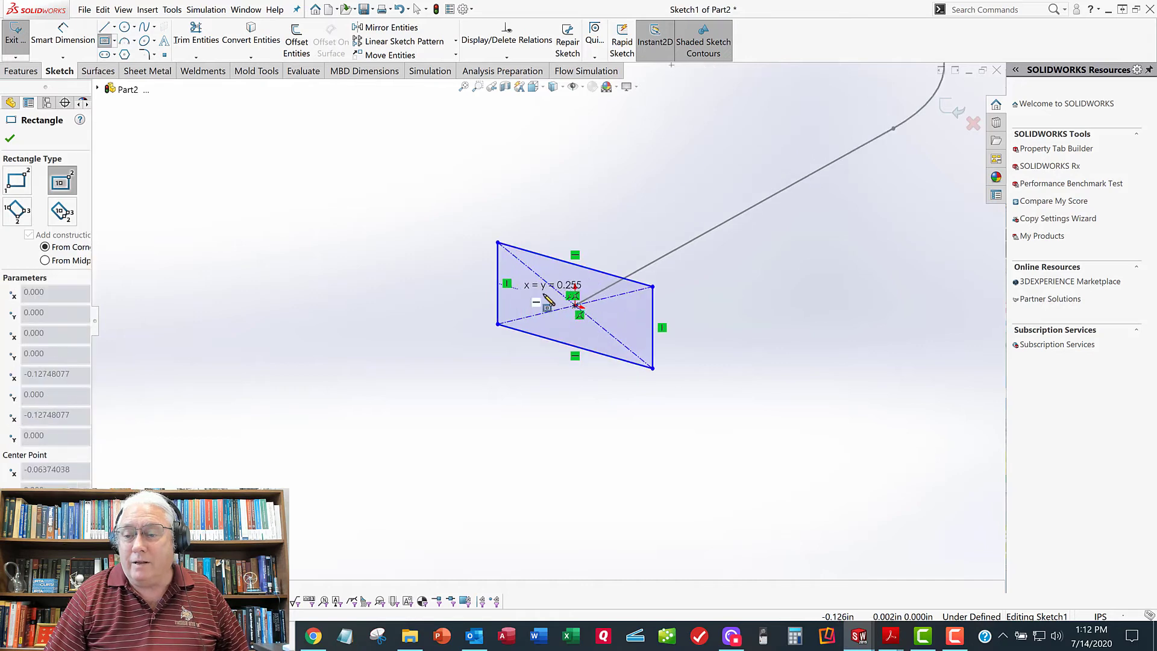
{"action": "scroll", "coordinate": [550, 305], "scroll_direction": "down", "scroll_amount": 5}
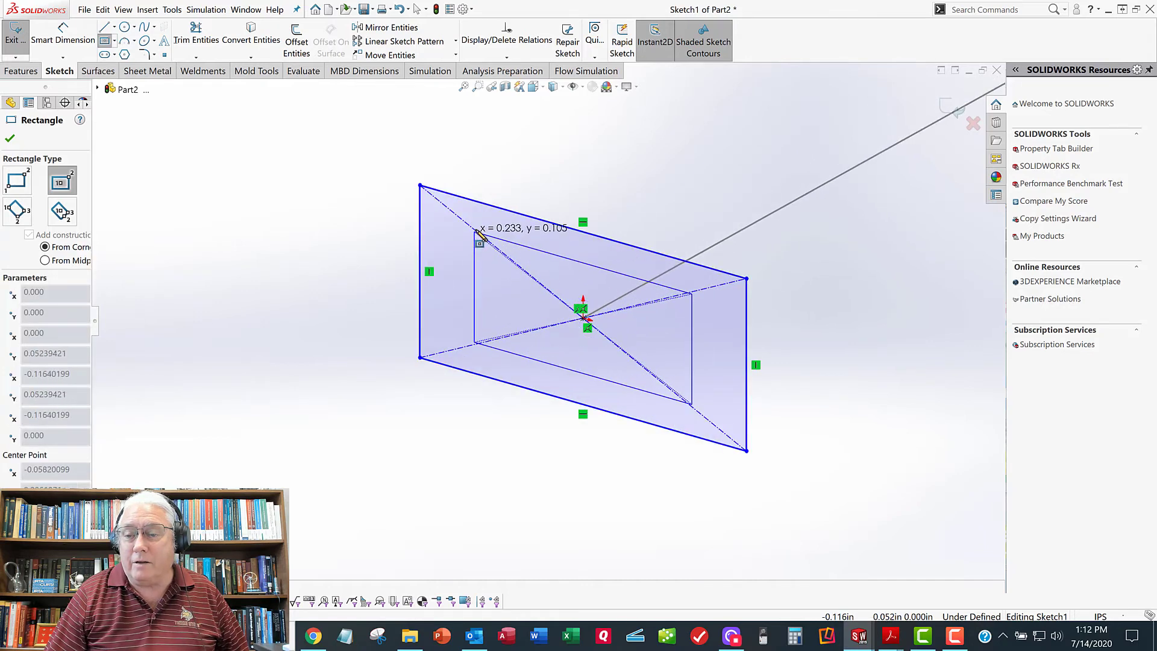
{"action": "left_click", "coordinate": [439, 225]}
{"action": "right_click", "coordinate": [453, 247]}
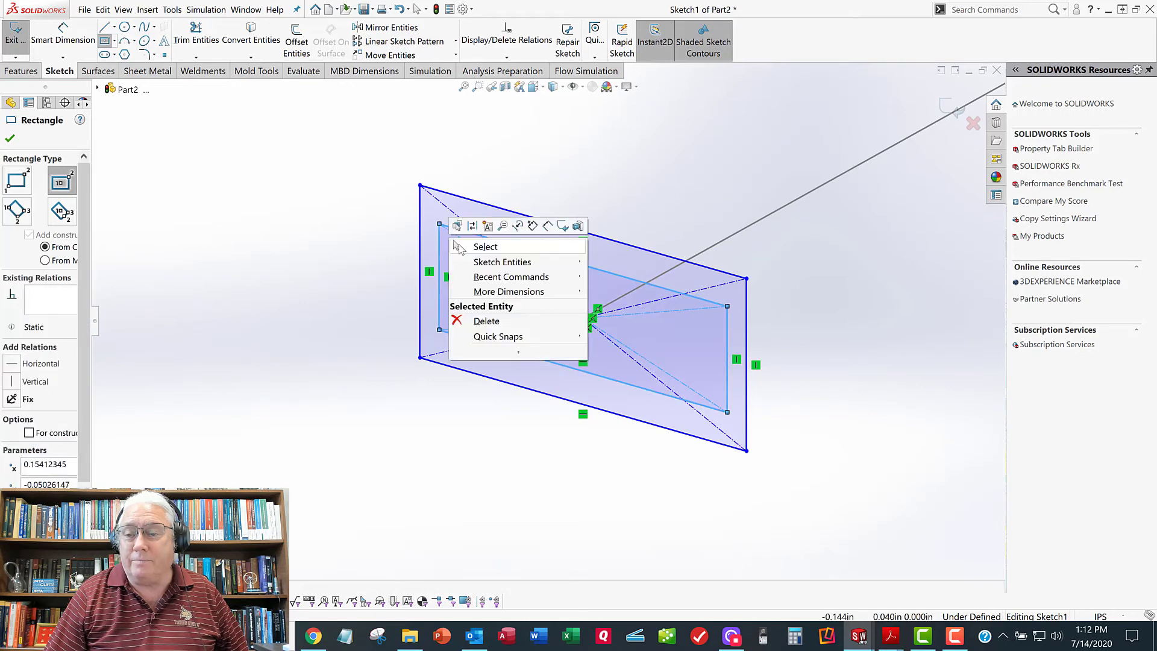
{"action": "left_click", "coordinate": [472, 246]}
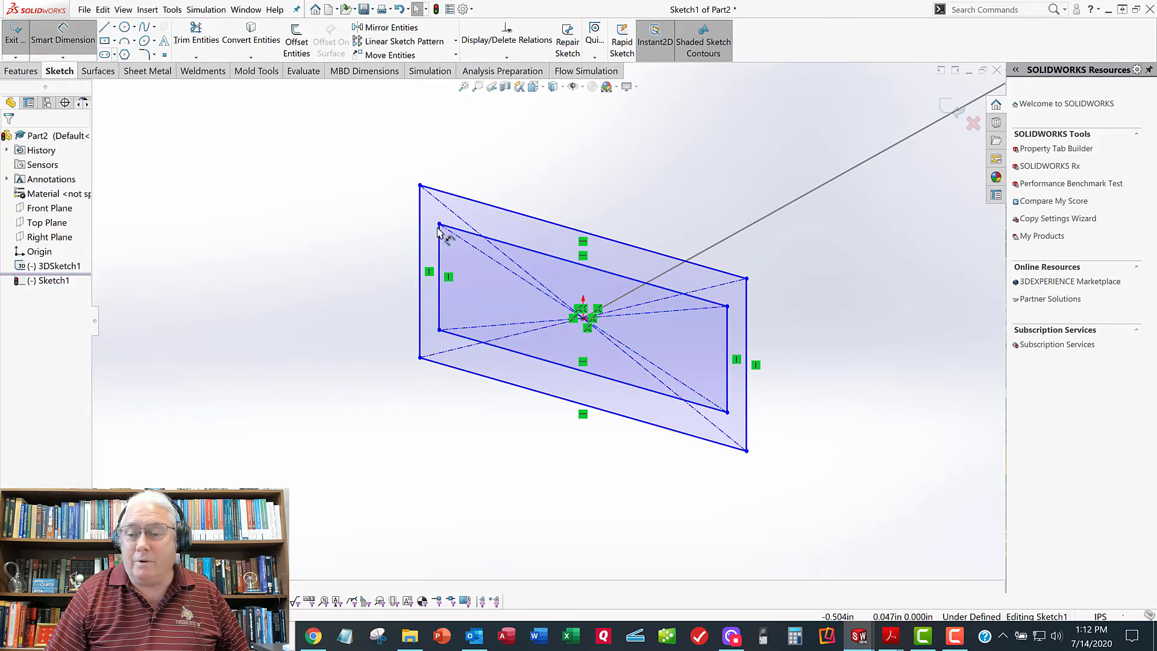
- Dimension the outer rectangle's width as 0.5 in, using its lower edge
{"action": "left_click", "coordinate": [530, 393]}
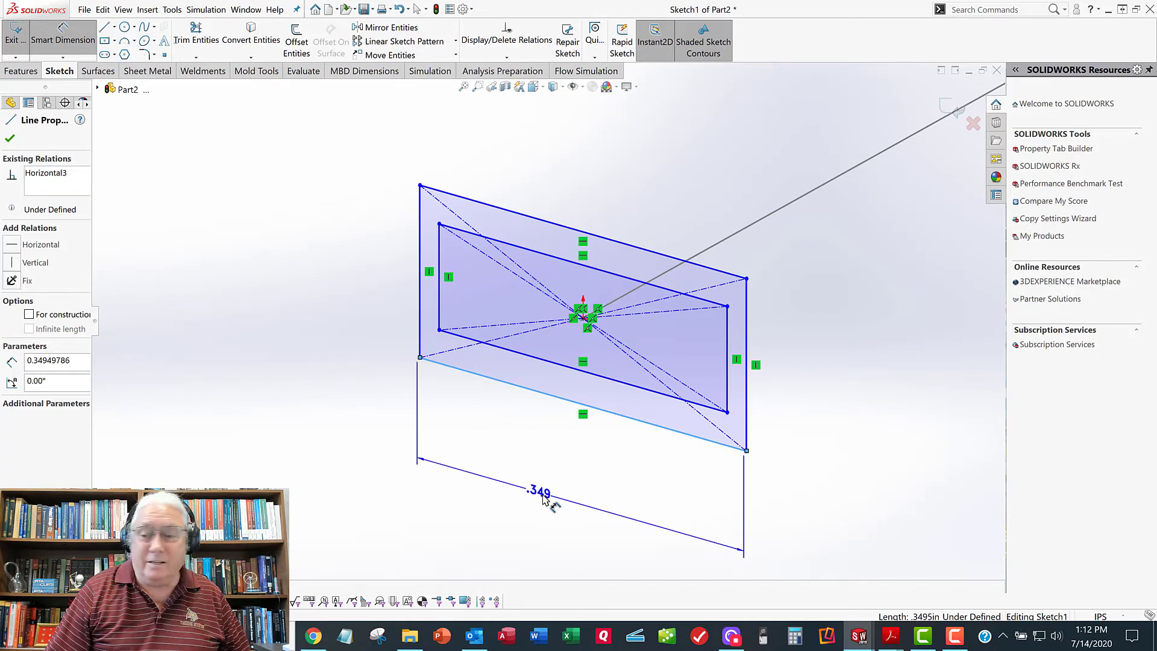
{"action": "left_click", "coordinate": [549, 490]}
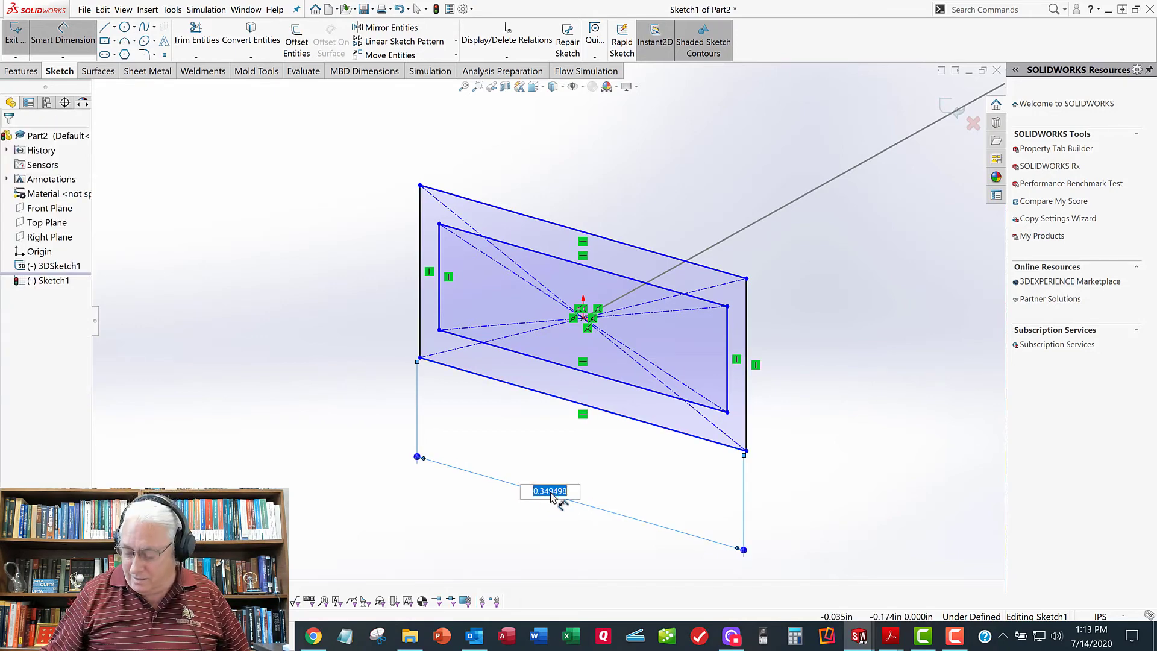
{"action": "type", "text": ".5"}
{"action": "key", "text": "Return"}
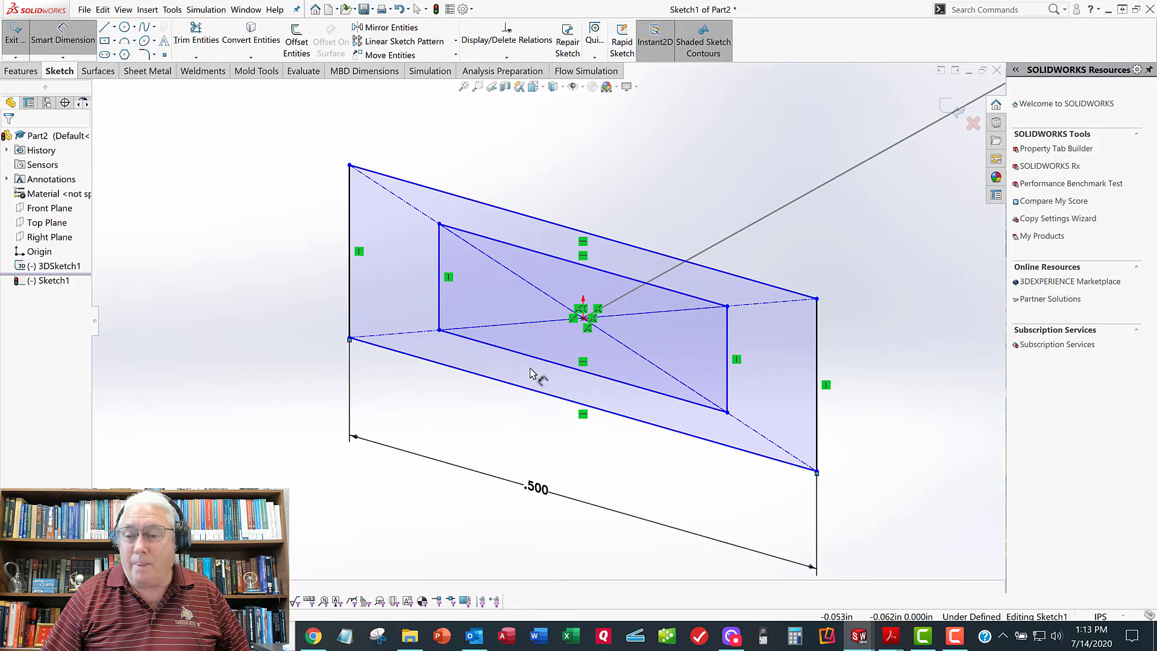
- Dimension the outer rectangle's height as 0.42 in, using its vertical edge
{"action": "left_click", "coordinate": [353, 273]}
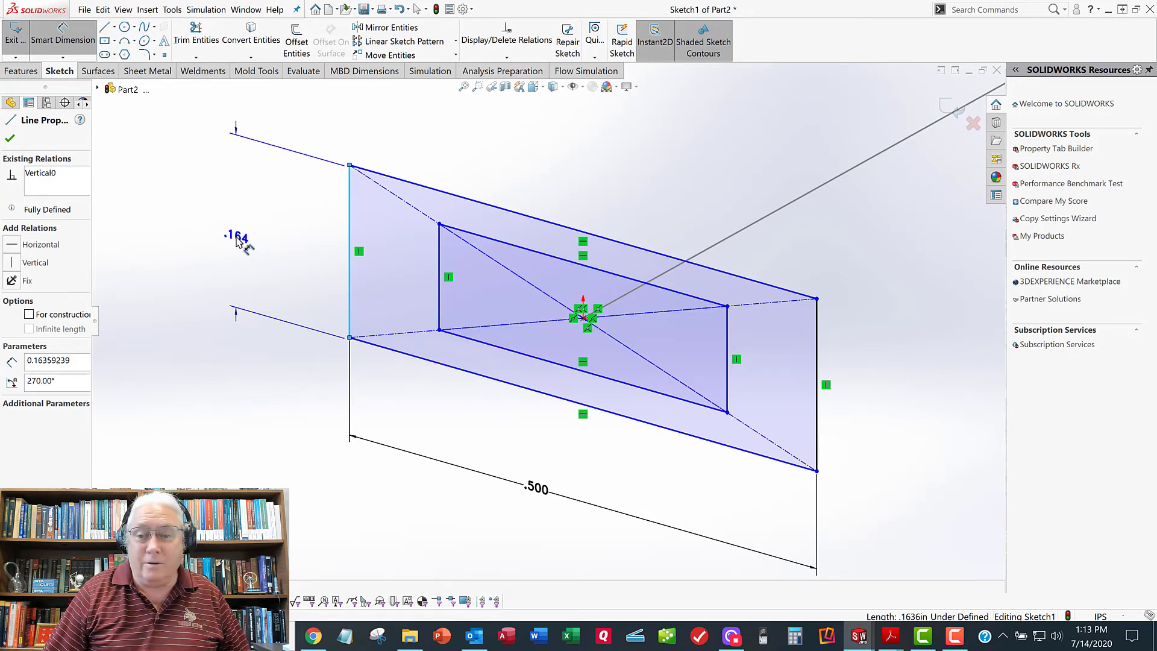
{"action": "left_click", "coordinate": [237, 239]}
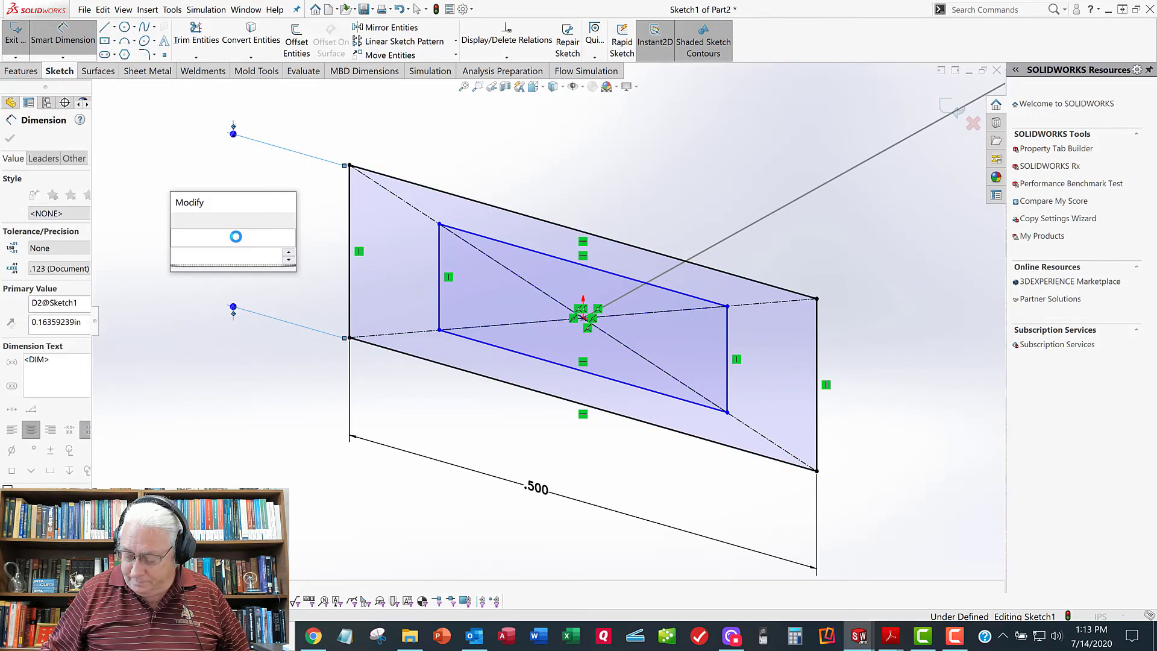
{"action": "key", "text": "Return"}
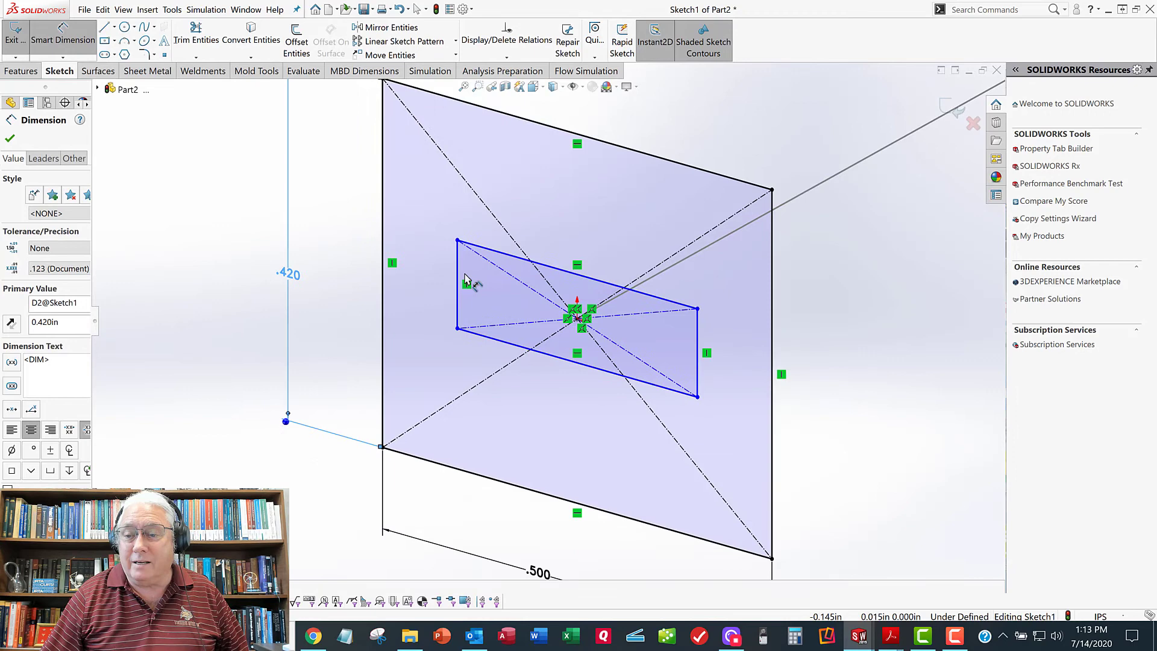
- Dimension the inner rectangle's width as 0.34 in, using its upper edge
{"action": "left_click", "coordinate": [509, 255]}
{"action": "key", "text": "f"}
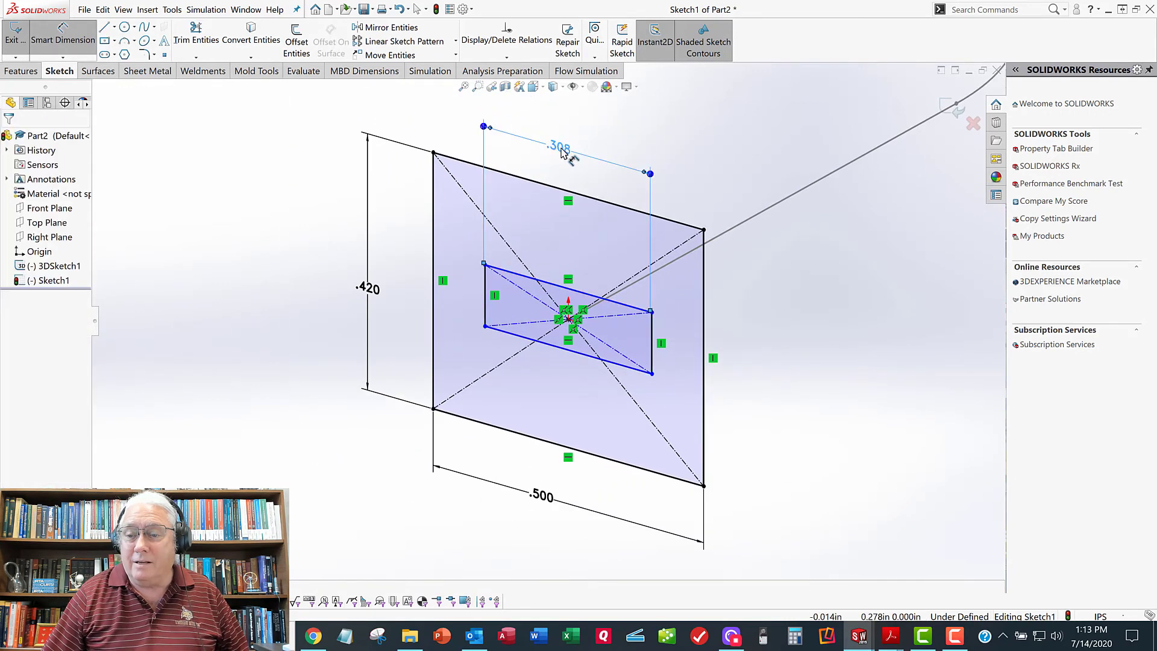
{"action": "left_click", "coordinate": [555, 144]}
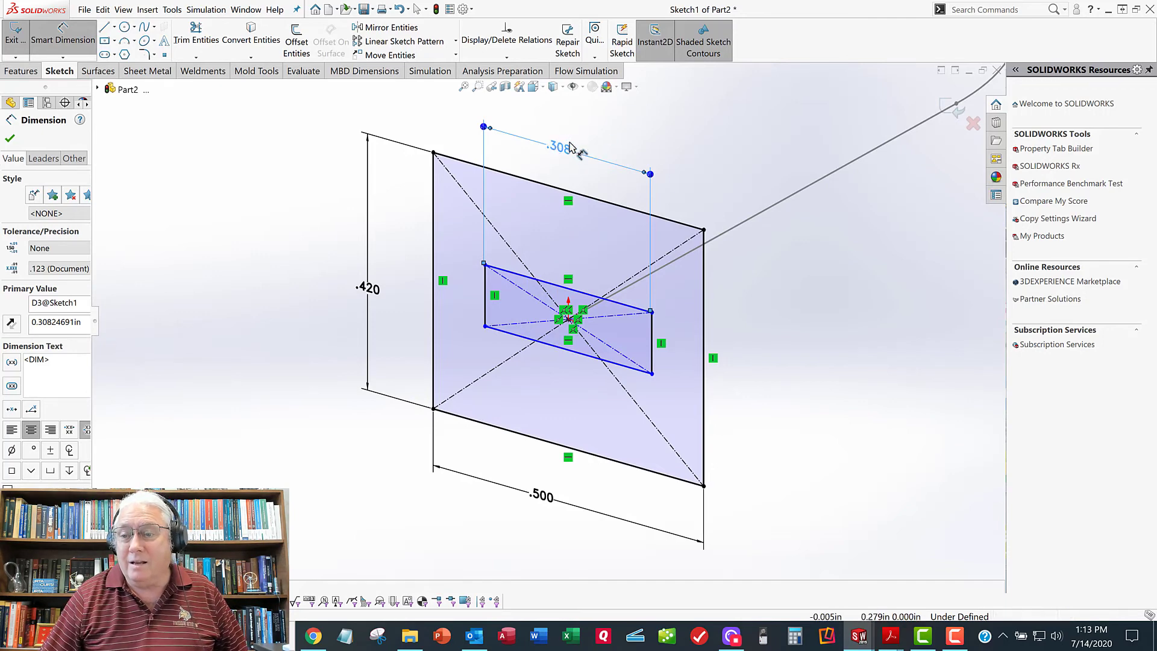
{"action": "left_click_drag", "start_coordinate": [578, 147], "coordinate": [567, 147]}
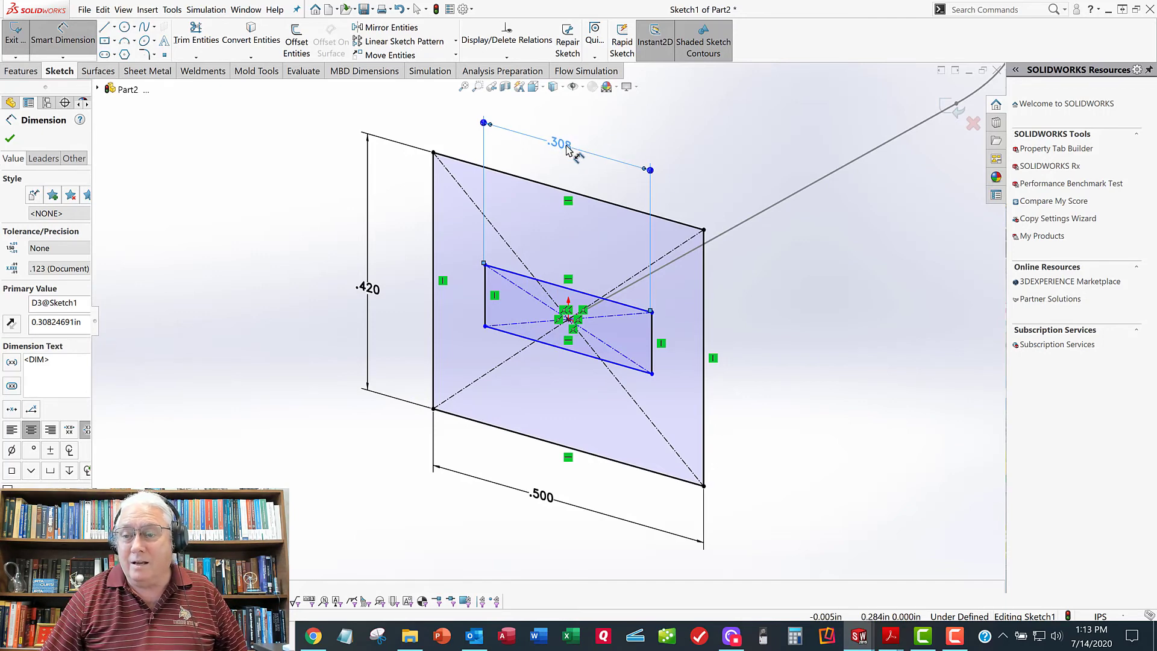
{"action": "key", "text": "Escape"}
{"action": "double_click", "coordinate": [566, 148]}
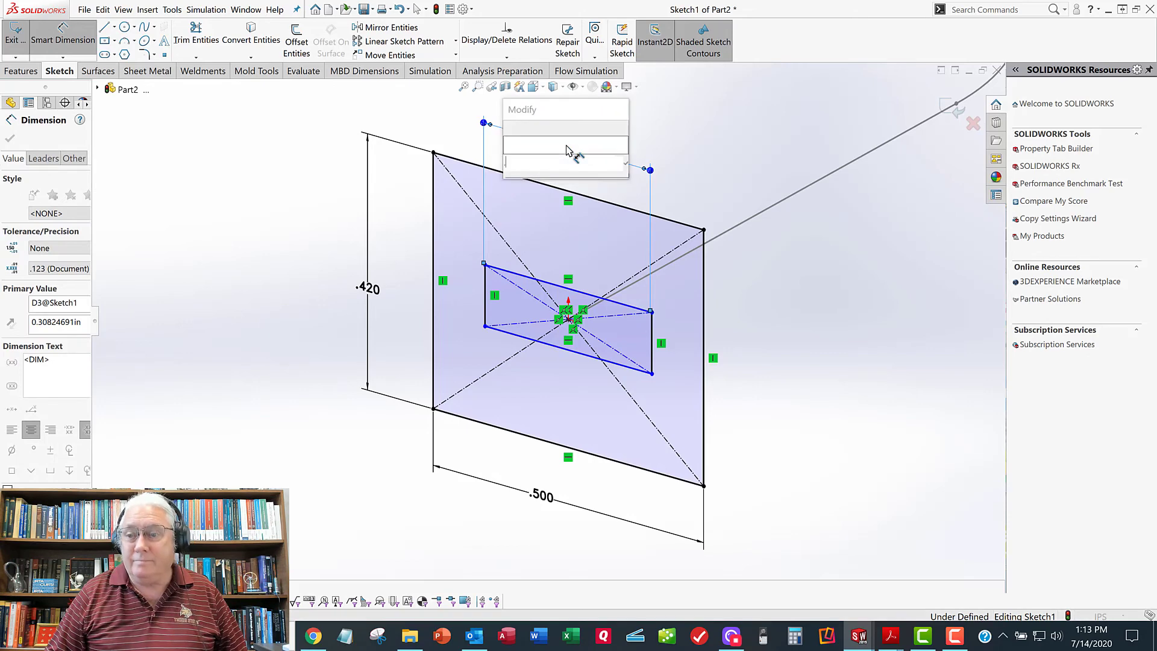
{"action": "key", "text": "Escape"}
{"action": "left_click_drag", "start_coordinate": [652, 355], "coordinate": [663, 355]}
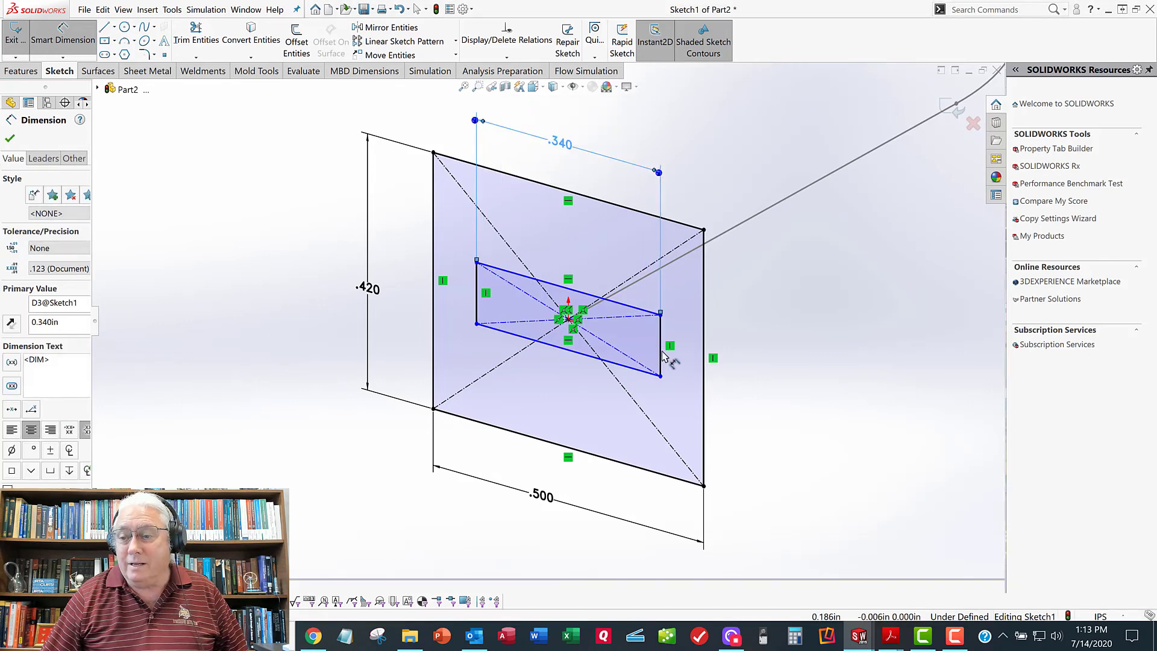
- Dimension the inner rectangle's height as 0.17 in, using its vertical edge
{"action": "left_click", "coordinate": [662, 355]}
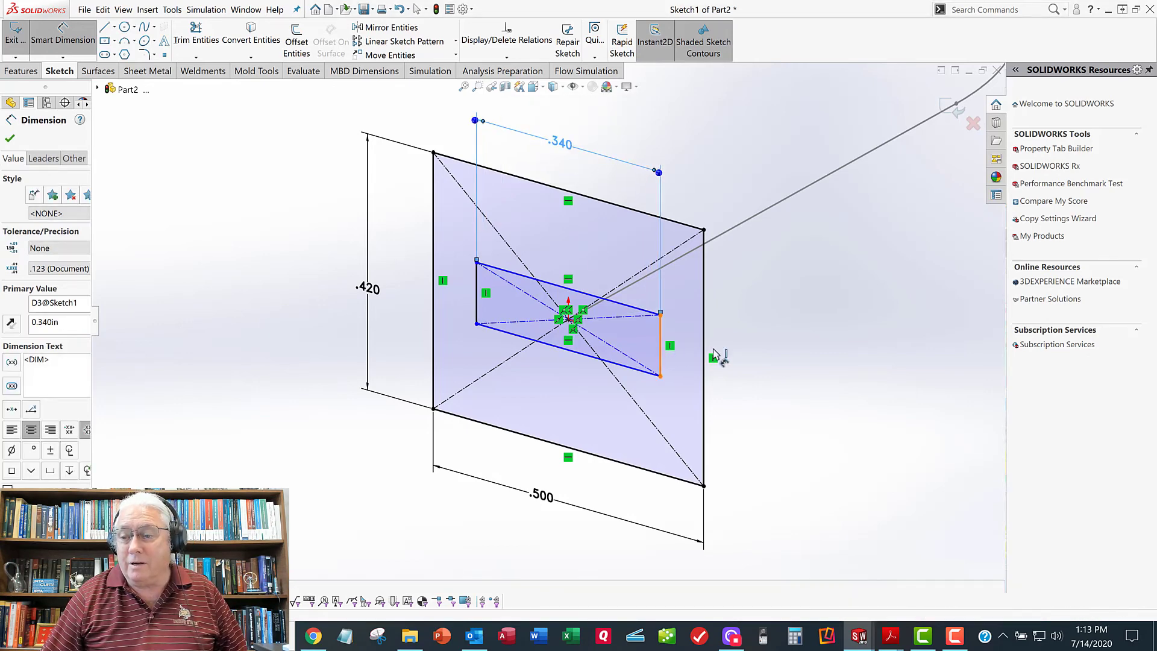
{"action": "left_click", "coordinate": [806, 380]}
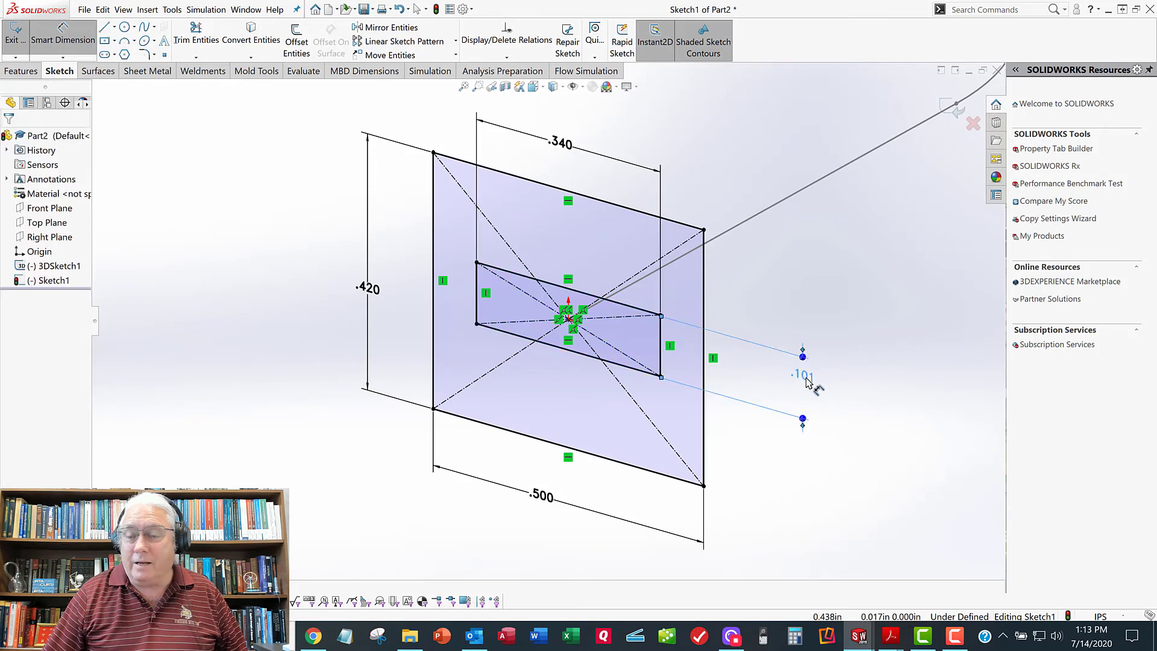
{"action": "left_click", "coordinate": [804, 376]}
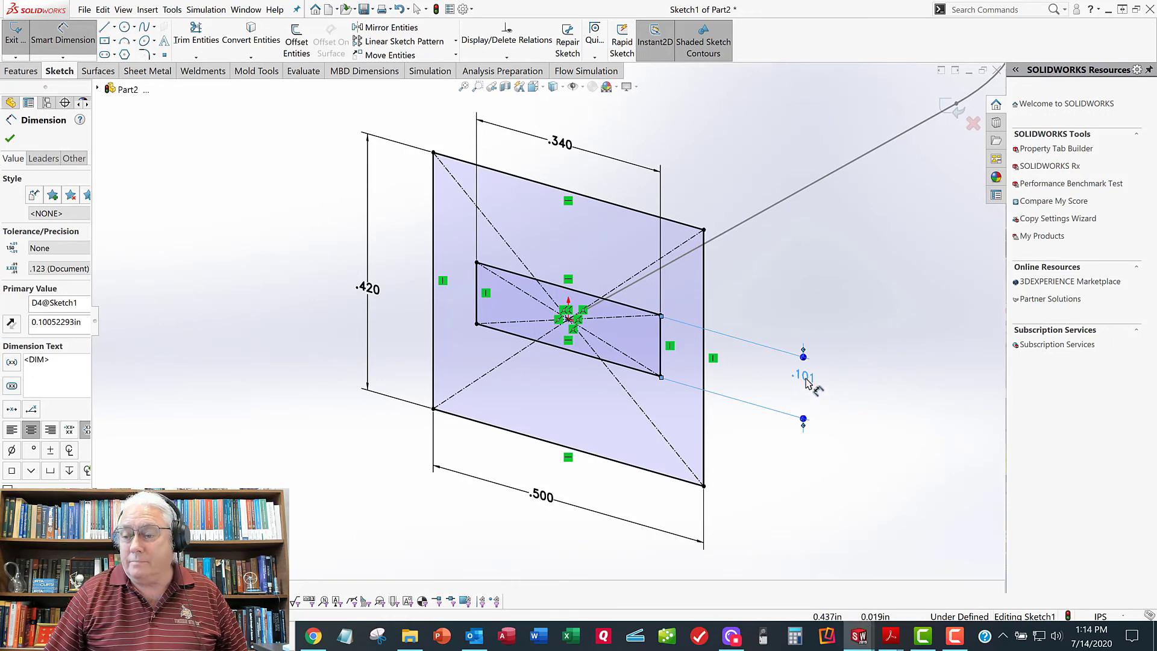
{"action": "key", "text": "Escape"}
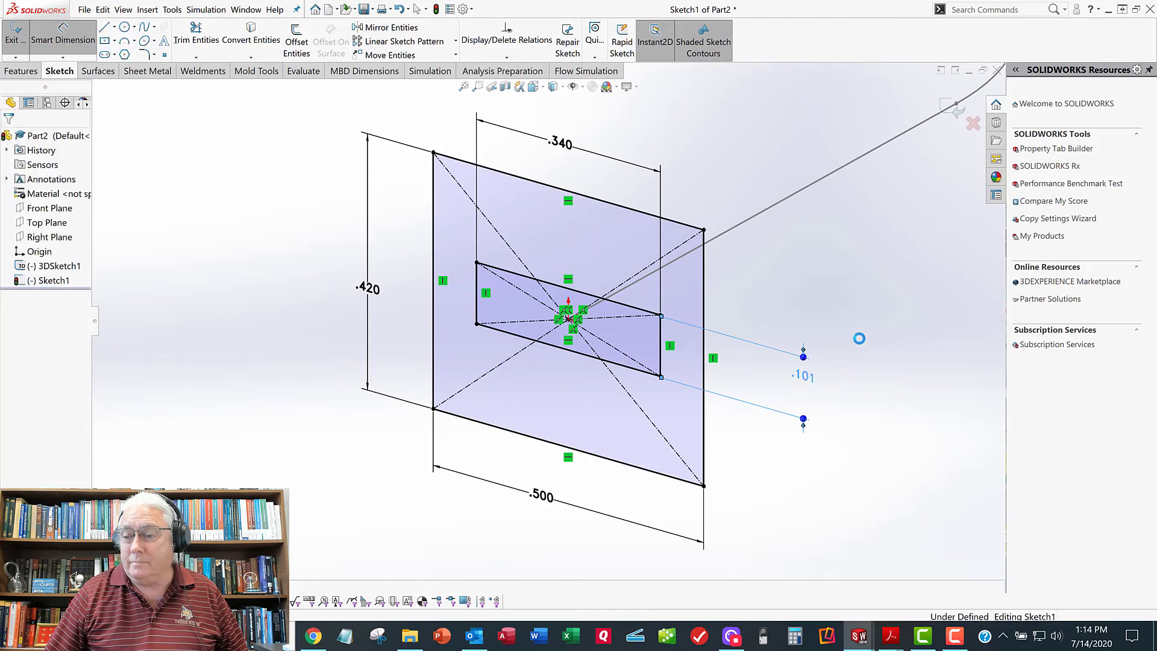
{"action": "left_click", "coordinate": [858, 338]}
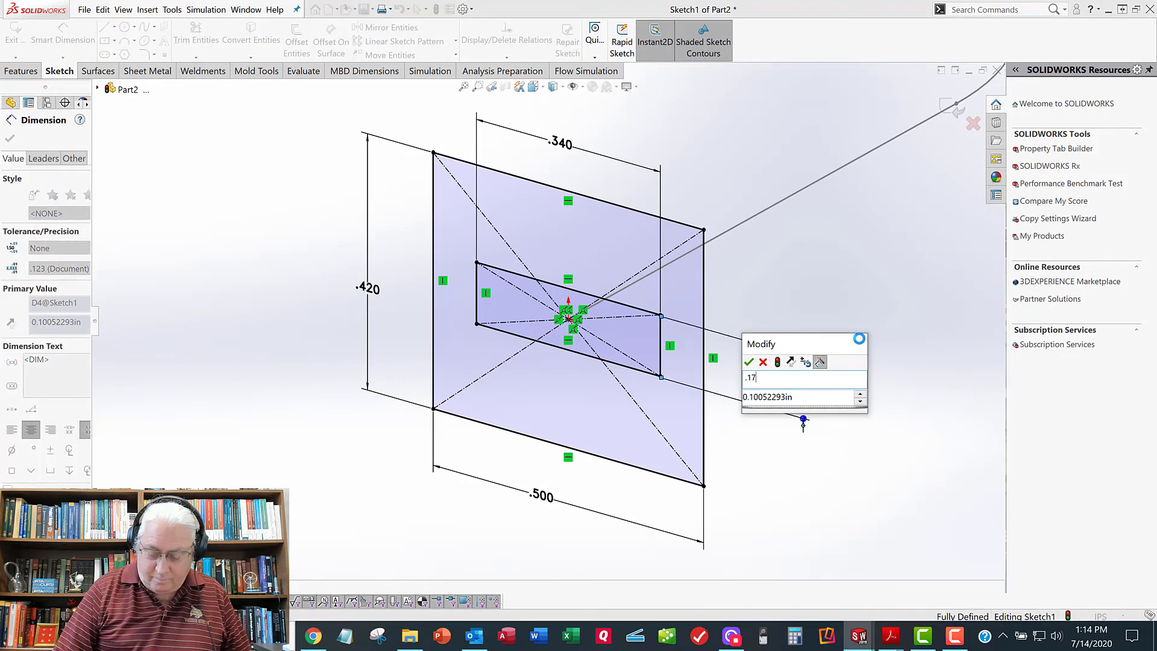
{"action": "key", "text": "Tab"}
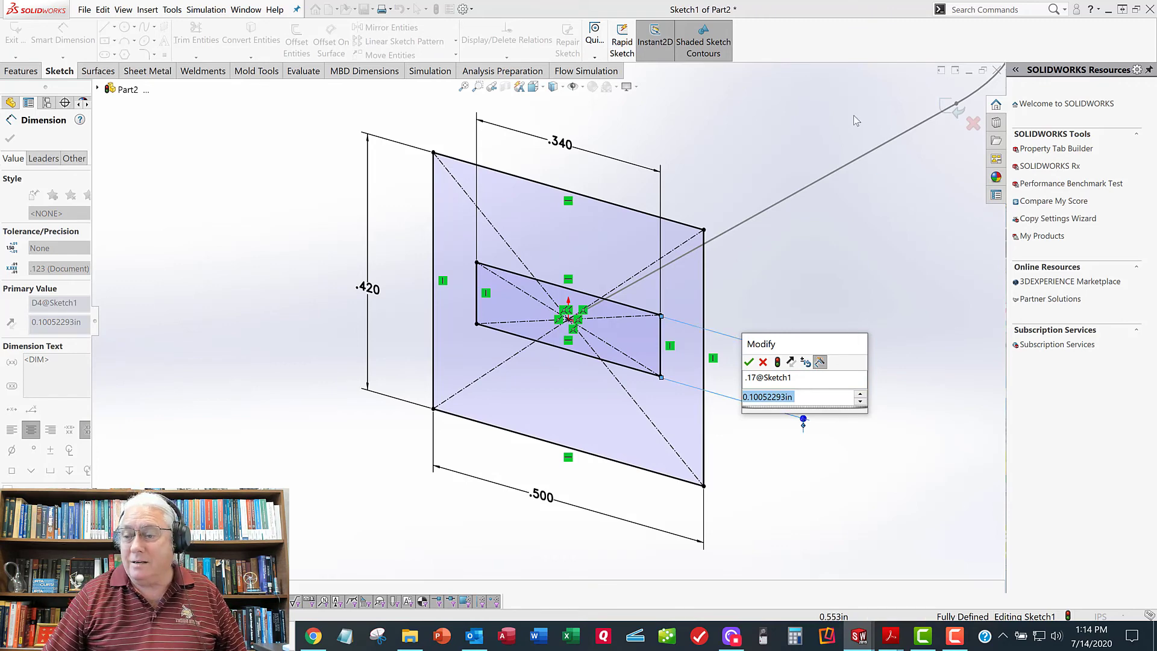
{"action": "left_click", "coordinate": [809, 399]}
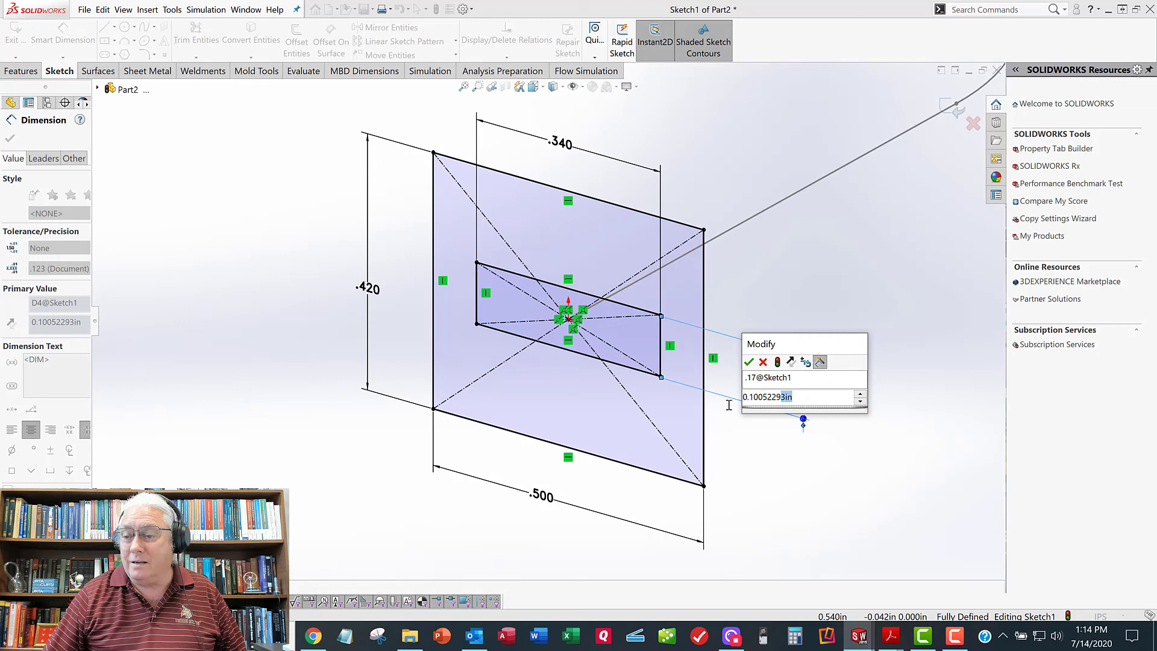
{"action": "left_click_drag", "start_coordinate": [729, 405], "coordinate": [694, 402]}
{"action": "type", "text": ".17"}
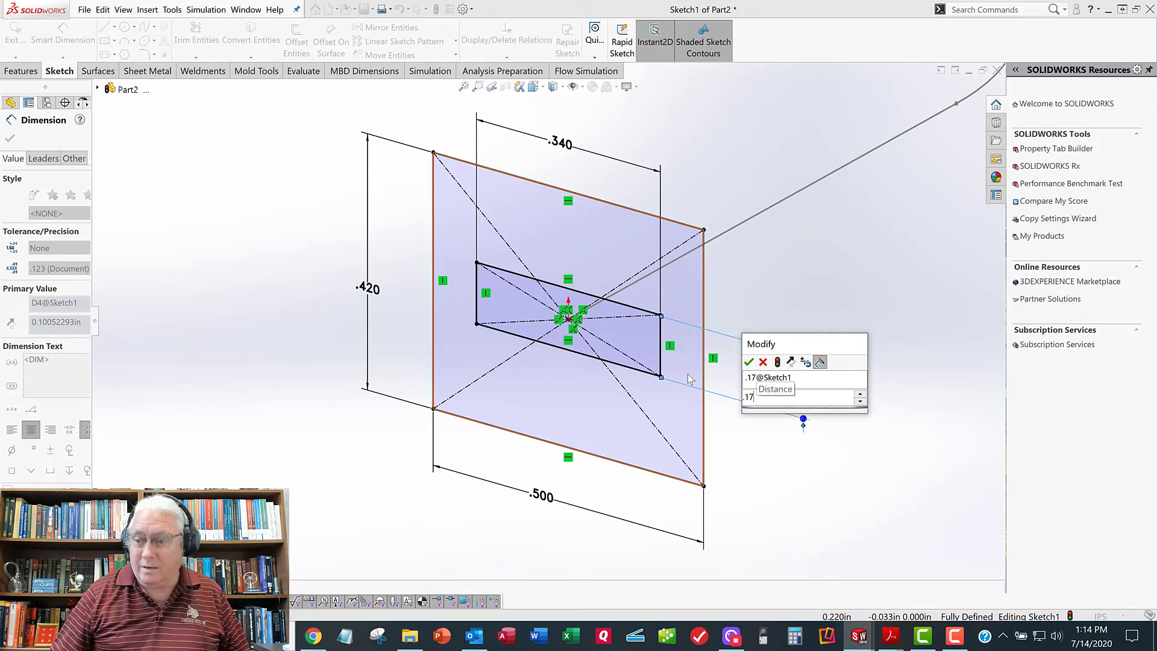
{"action": "key", "text": "Return"}
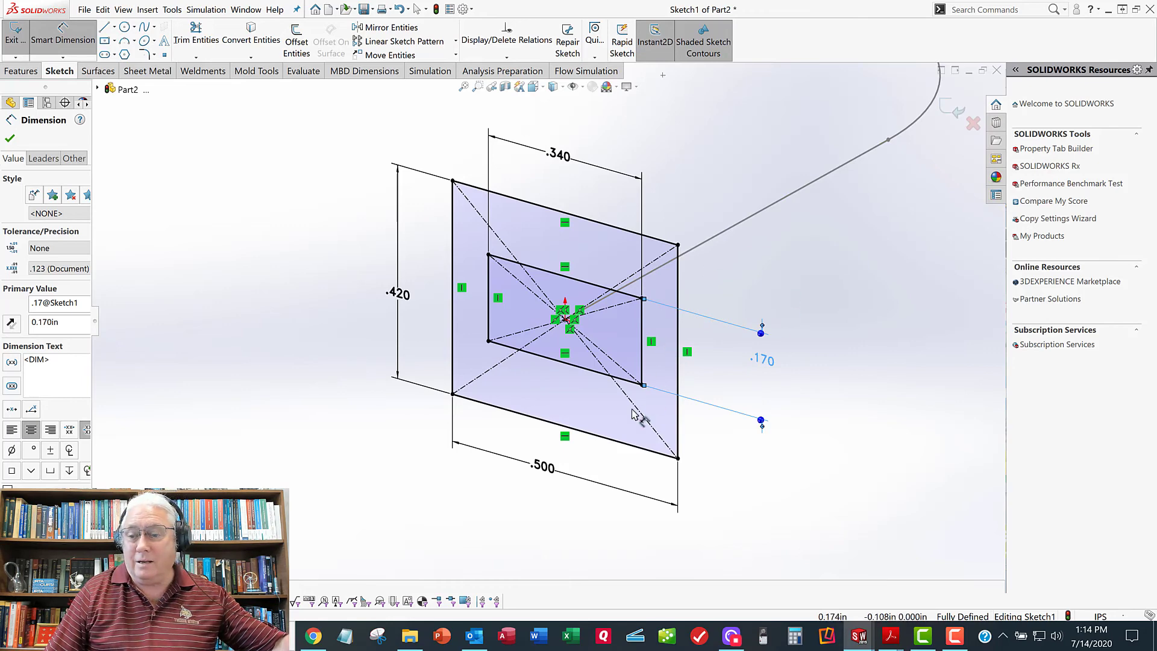
- Change the outer rectangle's width dimension to 0.42 in
{"action": "left_click", "coordinate": [544, 468]}
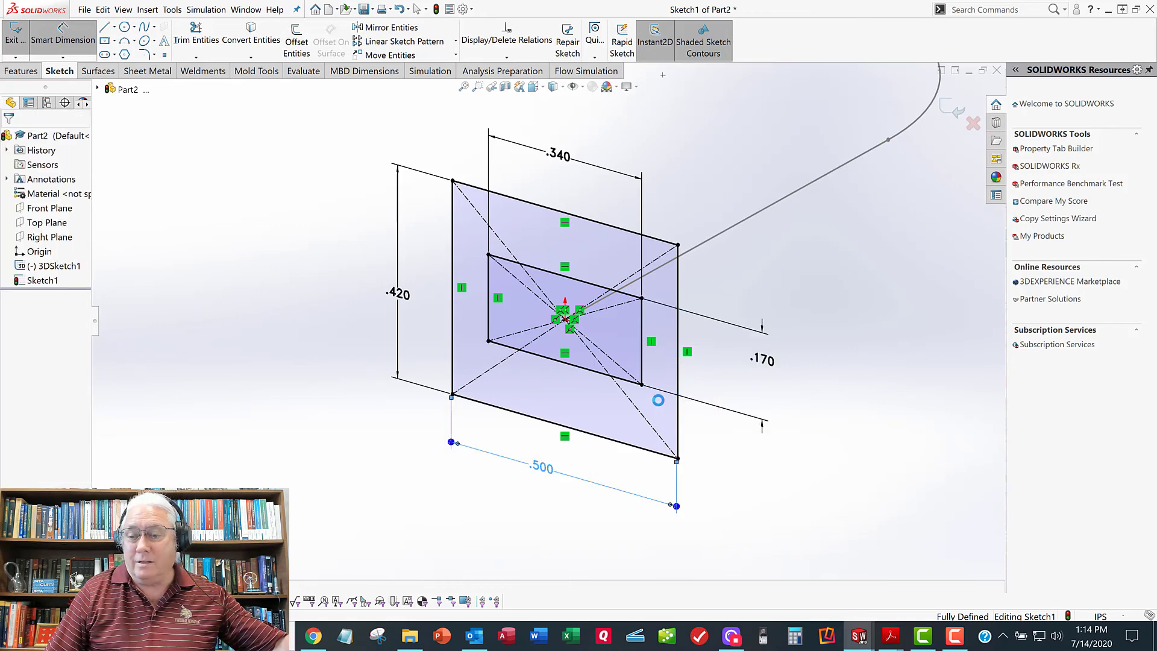
{"action": "key", "text": "BackSpace"}
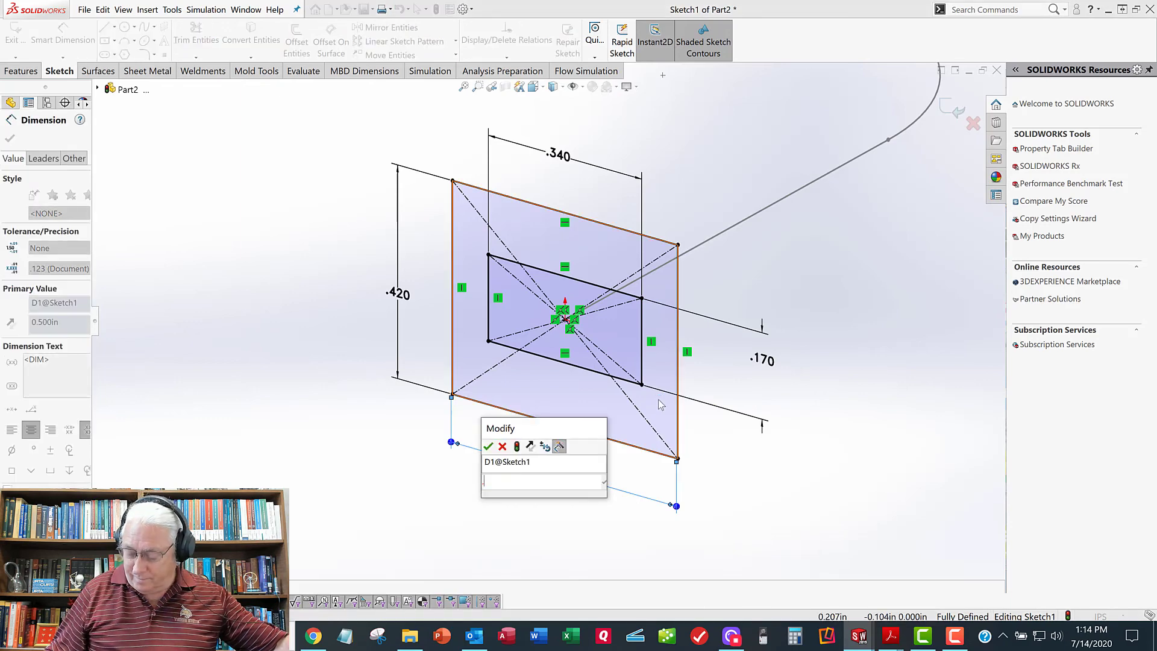
{"action": "type", "text": ".42"}
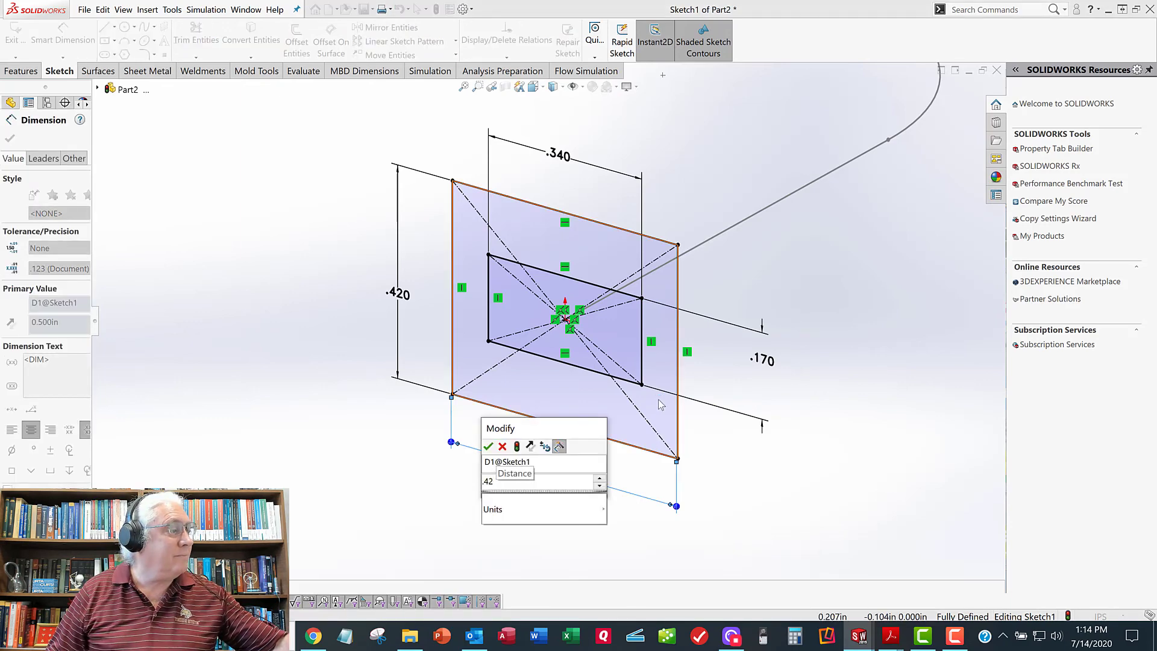
{"action": "key", "text": "Return"}
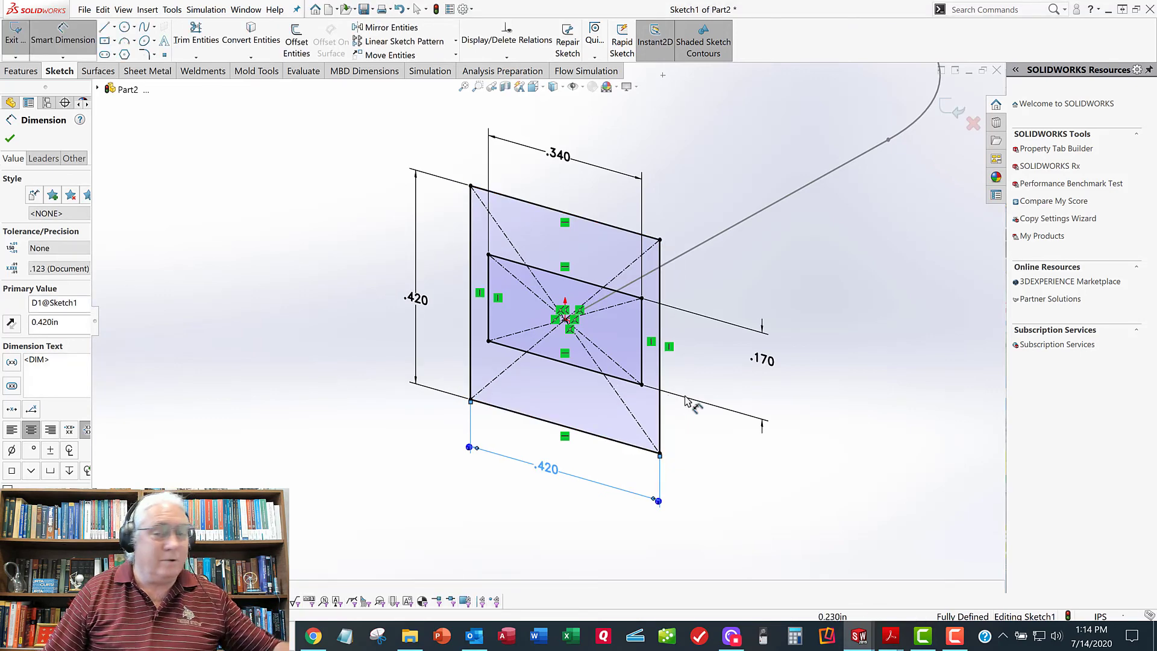
- Change the outer rectangle's height dimension to 0.25 in and exit the profile sketch
{"action": "left_click", "coordinate": [425, 298]}
{"action": "double_click", "coordinate": [415, 299]}
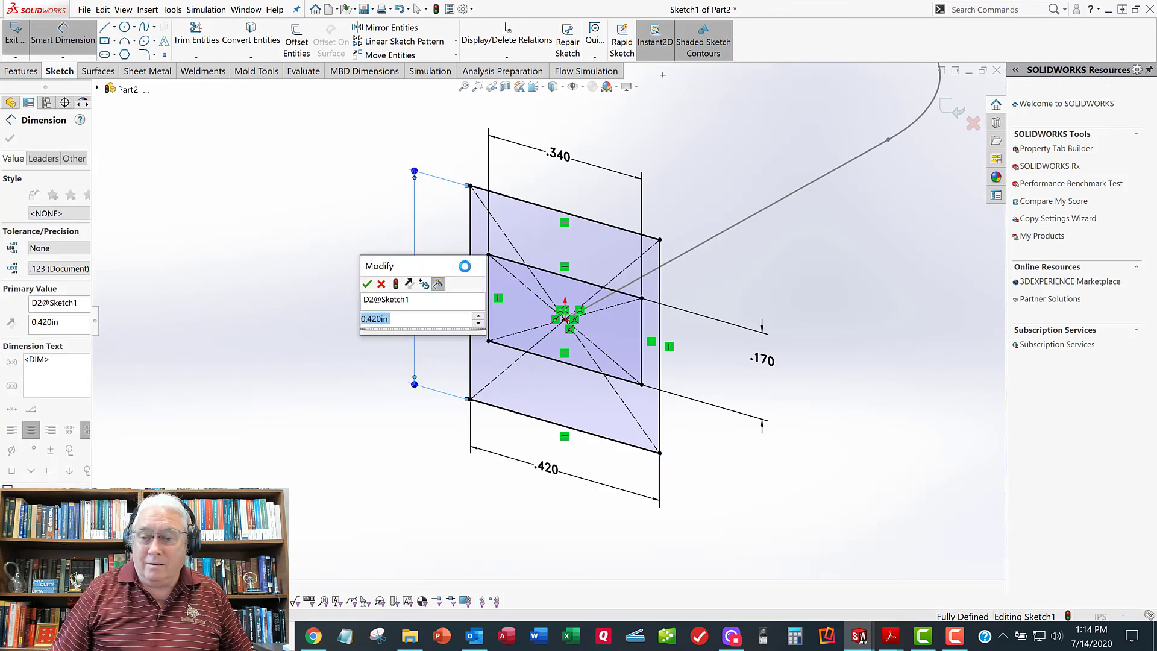
{"action": "type", "text": ".25"}
{"action": "key", "text": "Return"}
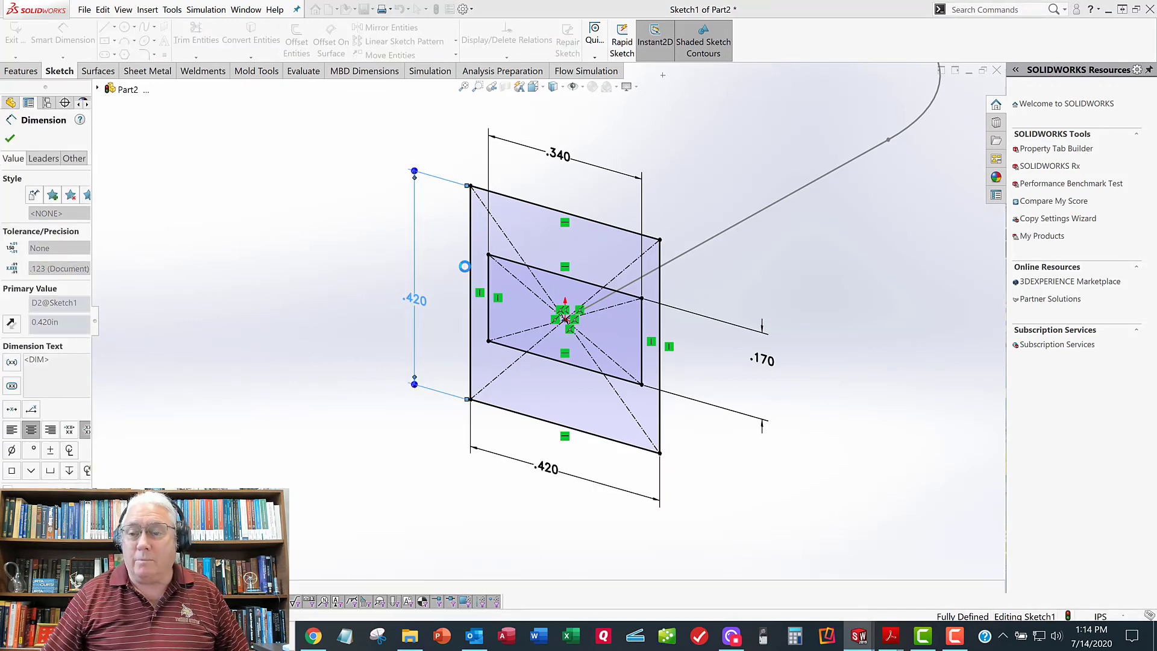
{"action": "scroll", "coordinate": [542, 319], "scroll_direction": "up", "scroll_amount": 1}
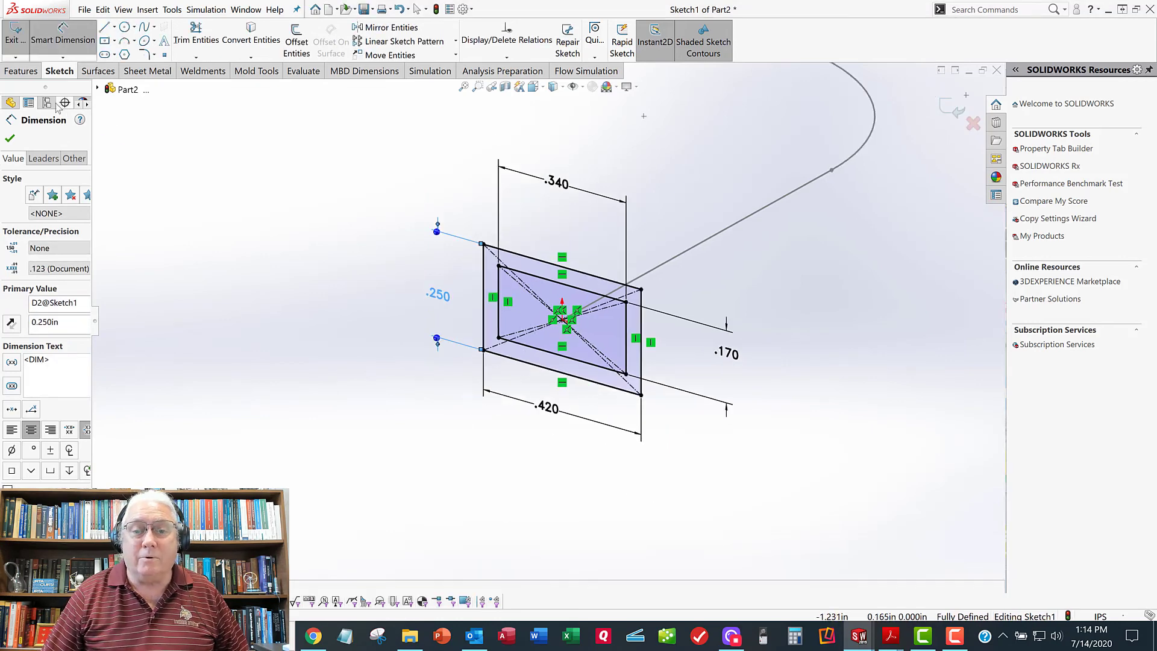
{"action": "left_click", "coordinate": [9, 139]}
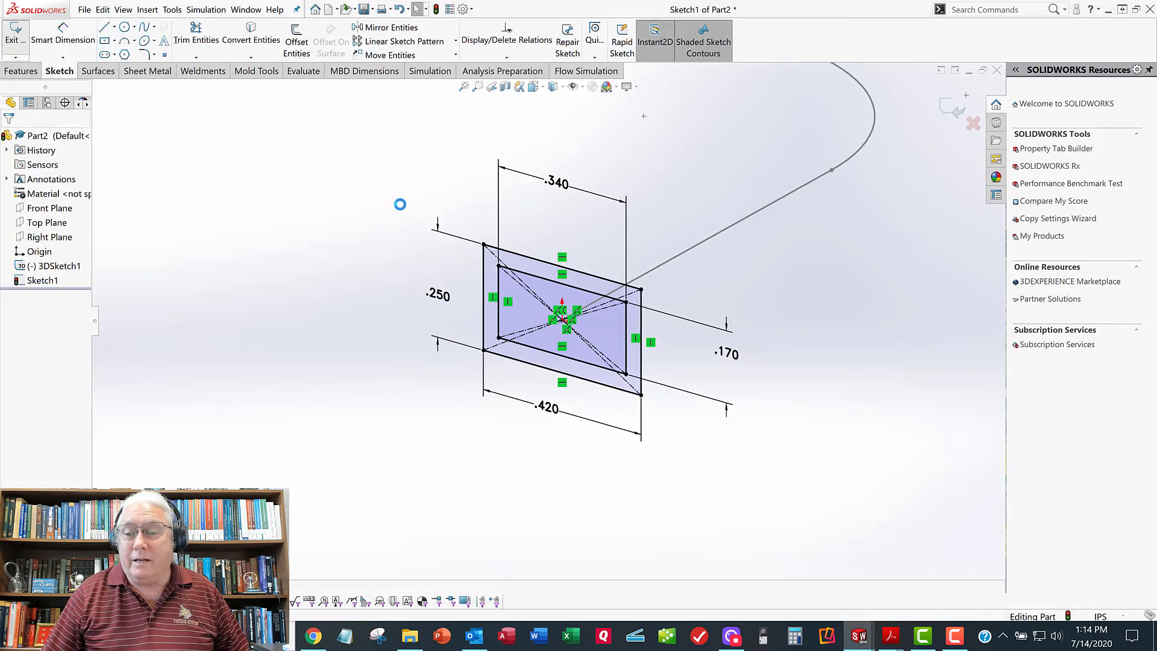
{"action": "key", "text": "ctrl+b"}
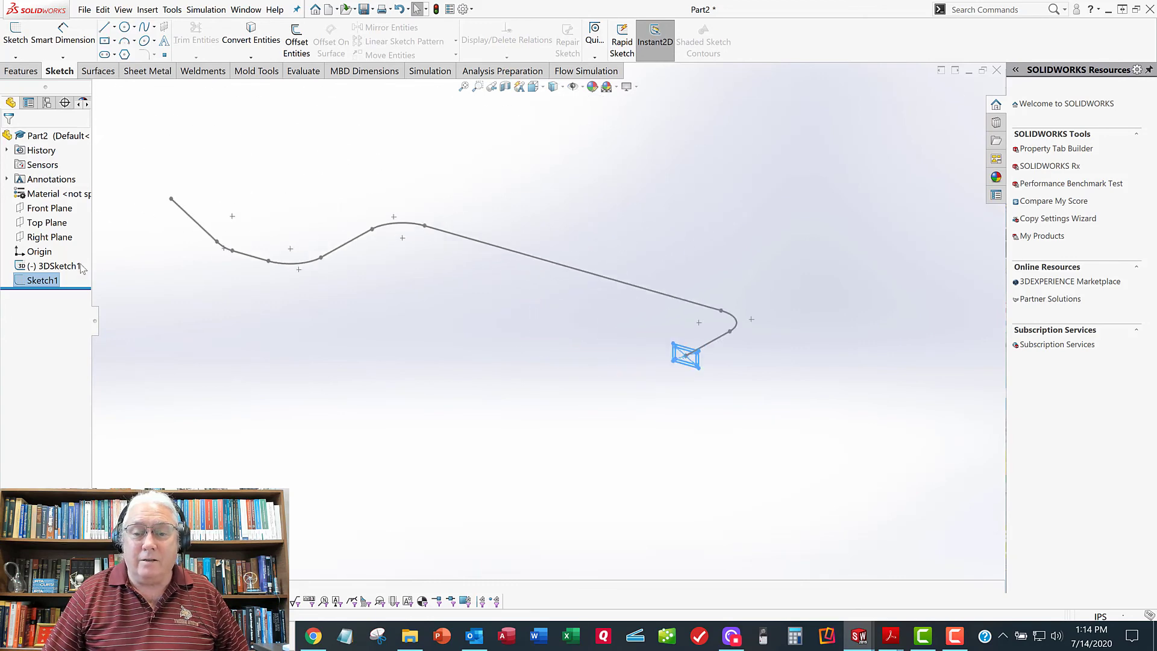
- Create a swept boss using the nested rectangle sketch as profile and the 3D sketch as path
{"action": "left_click", "coordinate": [55, 267]}
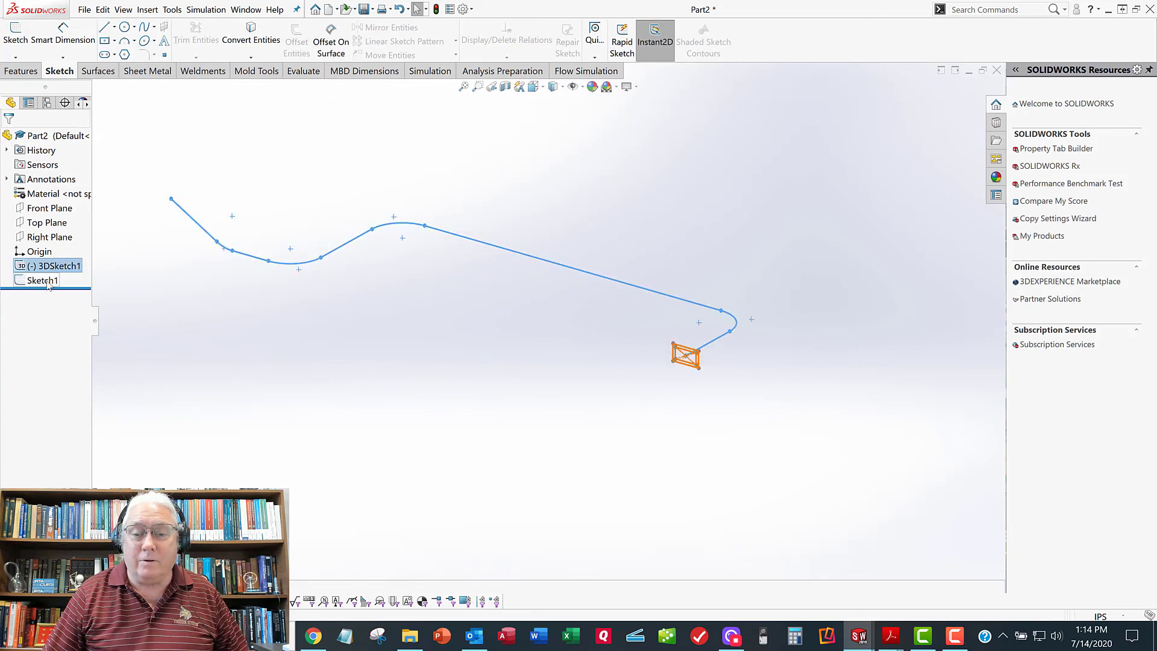
{"action": "left_click", "coordinate": [48, 281], "text": "ctrl"}
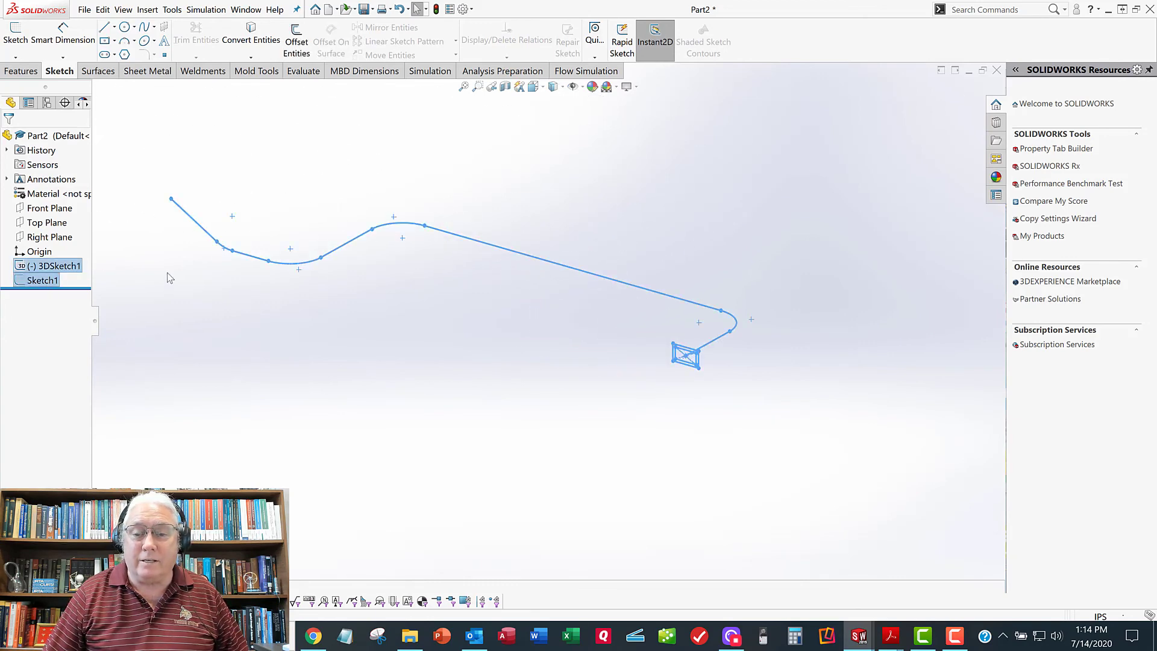
{"action": "left_click", "coordinate": [18, 71]}
{"action": "left_click", "coordinate": [128, 28]}
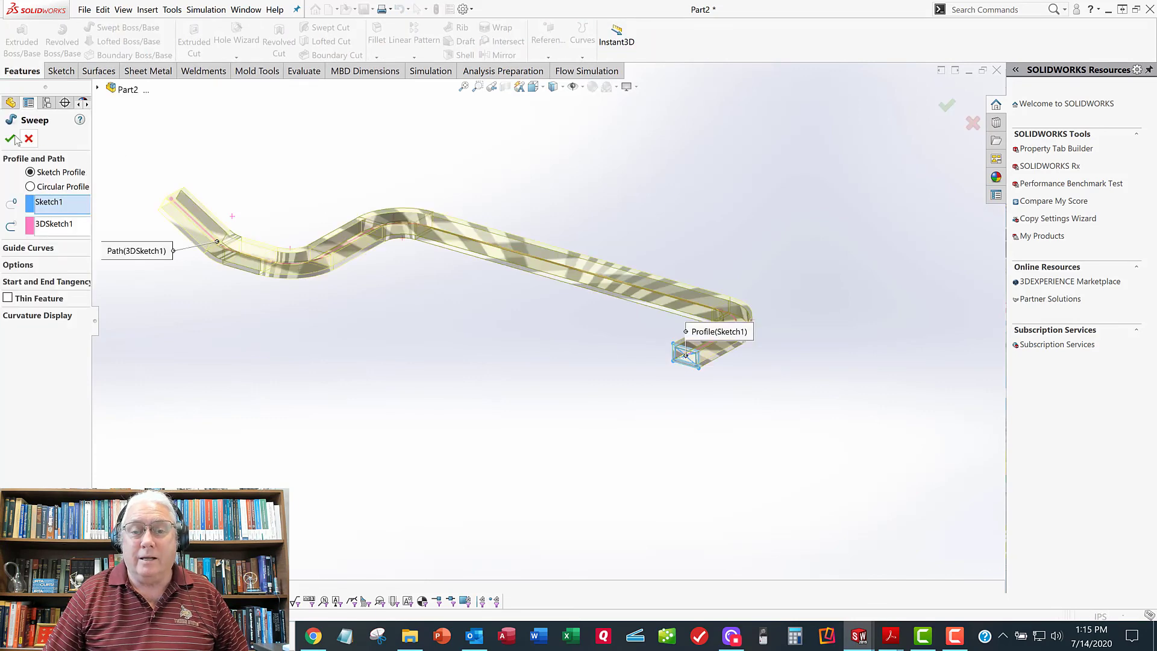
{"action": "left_click", "coordinate": [8, 138]}
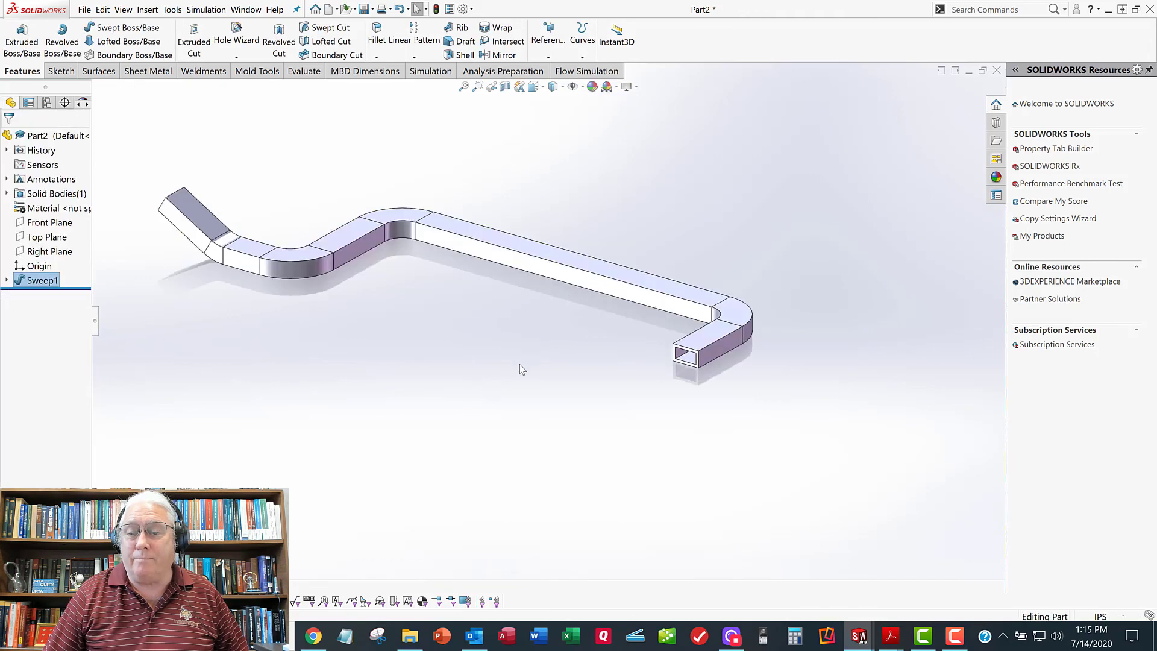
- Inspect the swept tube and expand the sweep feature to view its profile and path sketches
{"action": "scroll", "coordinate": [535, 352], "scroll_direction": "up", "scroll_amount": 2}
{"action": "scroll", "coordinate": [425, 266], "scroll_direction": "down", "scroll_amount": 2}
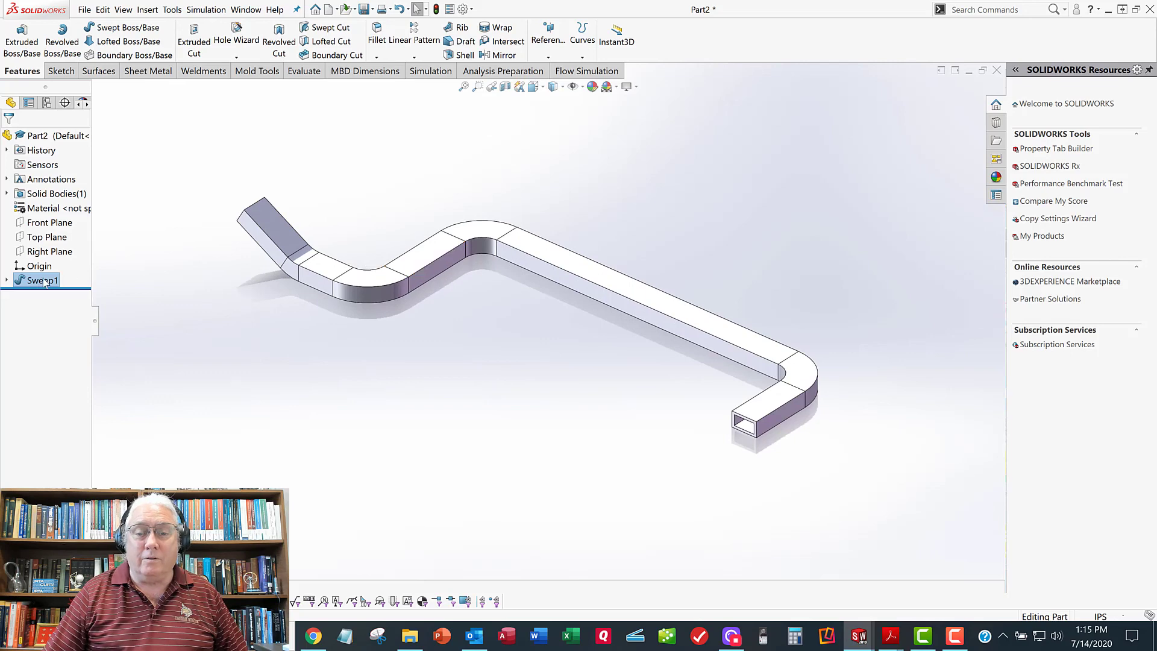
{"action": "left_click", "coordinate": [24, 279]}
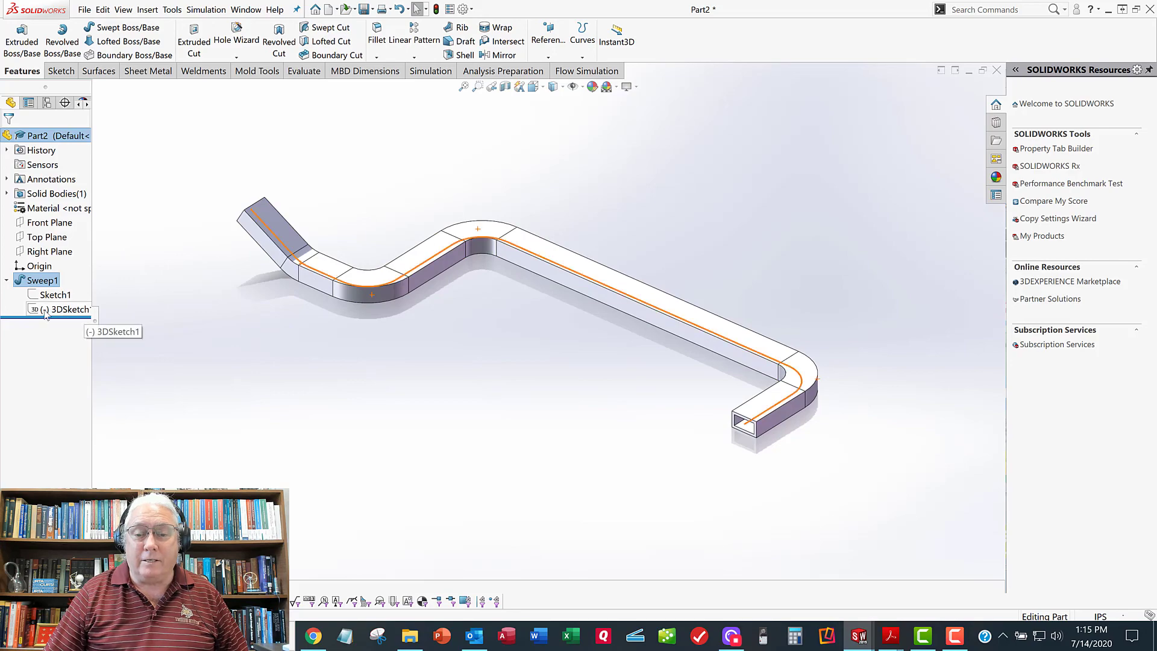
{"action": "left_click", "coordinate": [359, 351]}
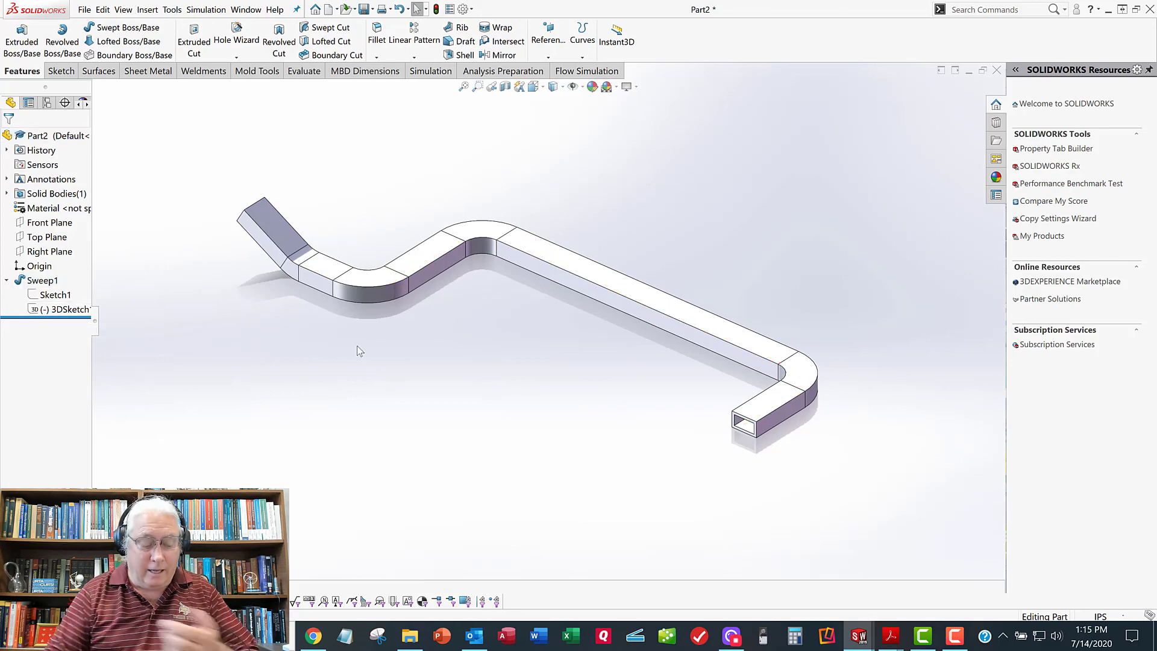